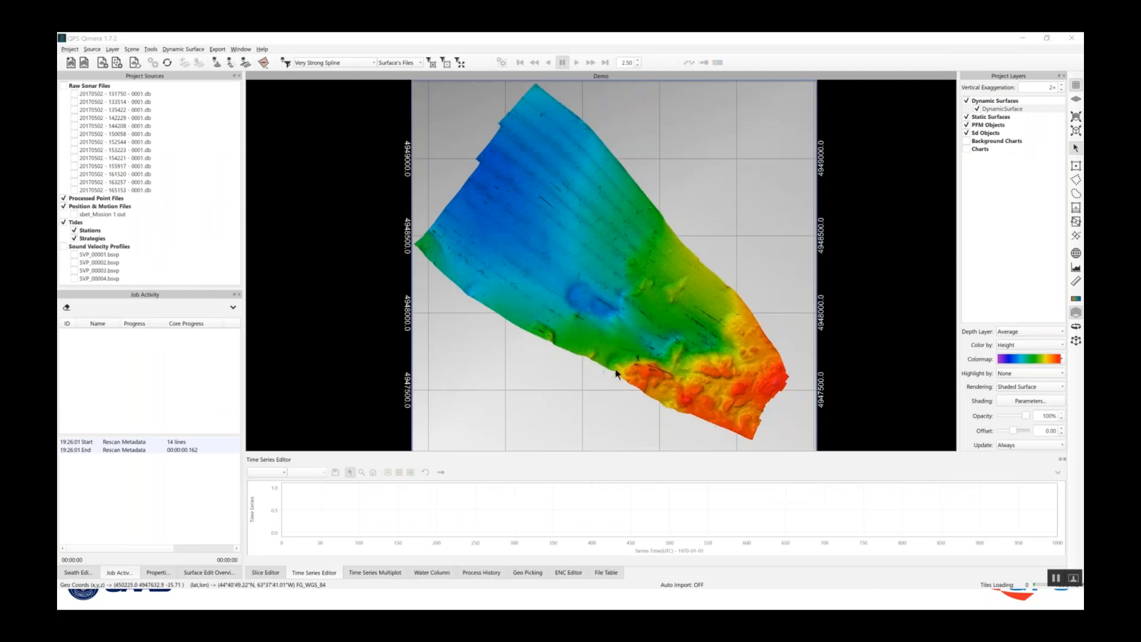
Step: Reject the two groups of stray soundings outside the surface's southwestern edge with Instant Surface Reject polygons
scroll(595, 265, up, 5)
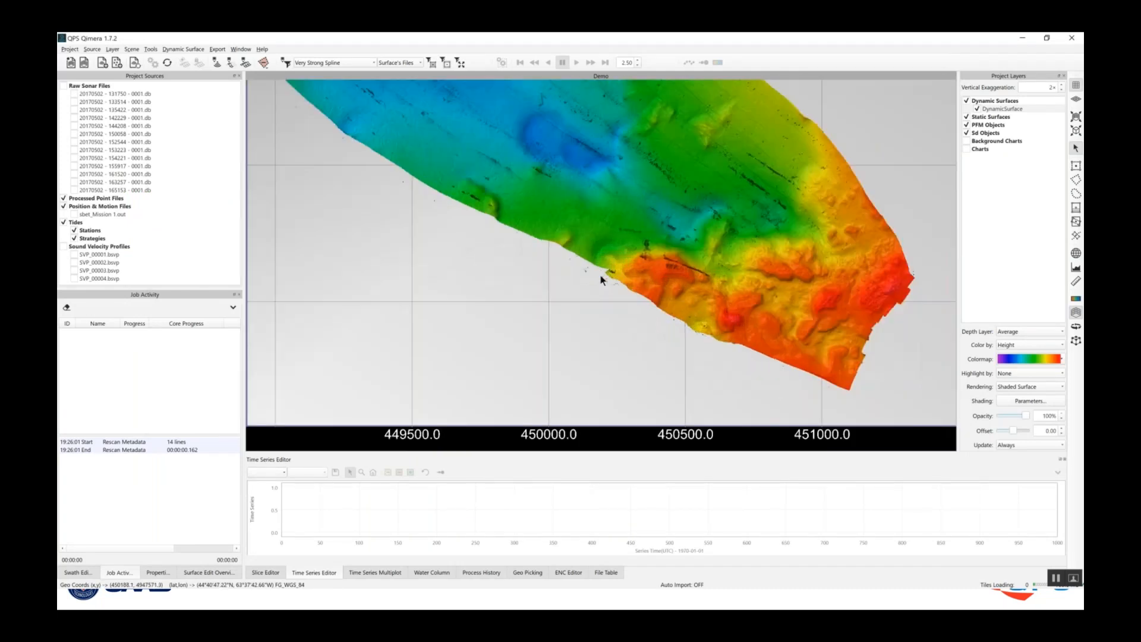
scroll(601, 276, up, 4)
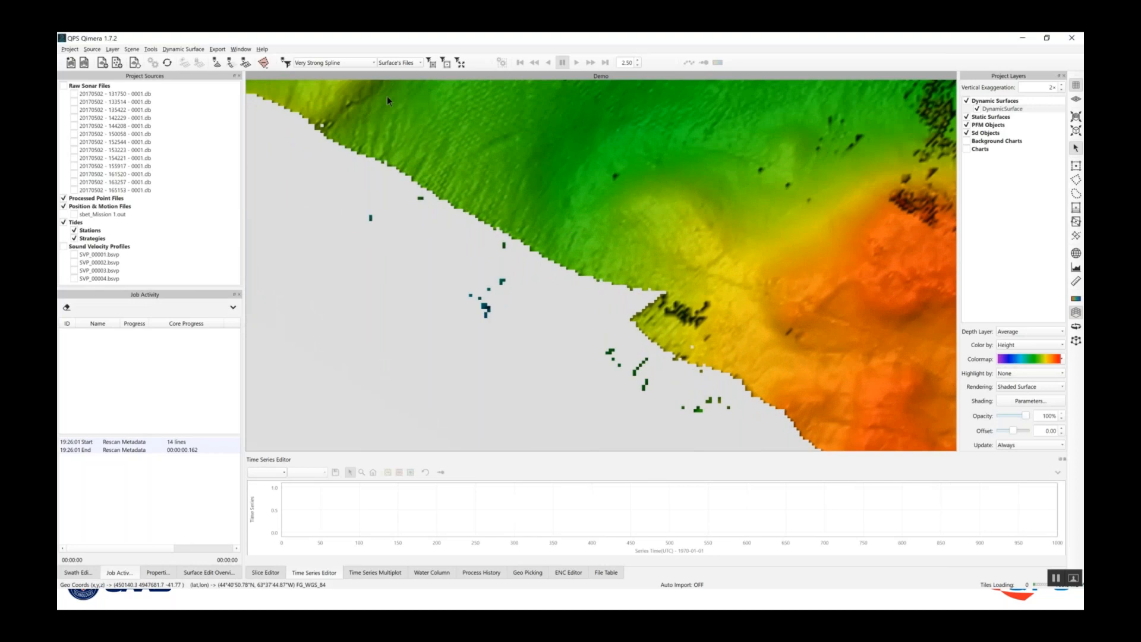
click(263, 64)
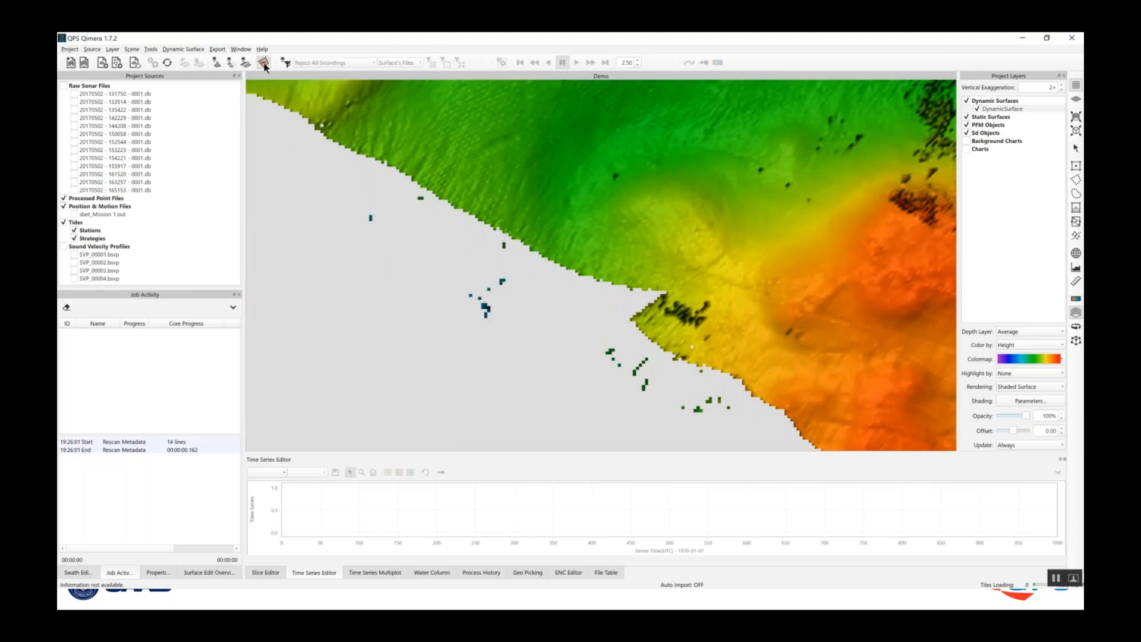
mouse_move(340, 186)
mouse_down()
mouse_move(424, 193)
mouse_move(478, 221)
mouse_move(510, 241)
mouse_move(535, 297)
mouse_move(518, 321)
mouse_move(298, 208)
mouse_move(330, 187)
mouse_up()
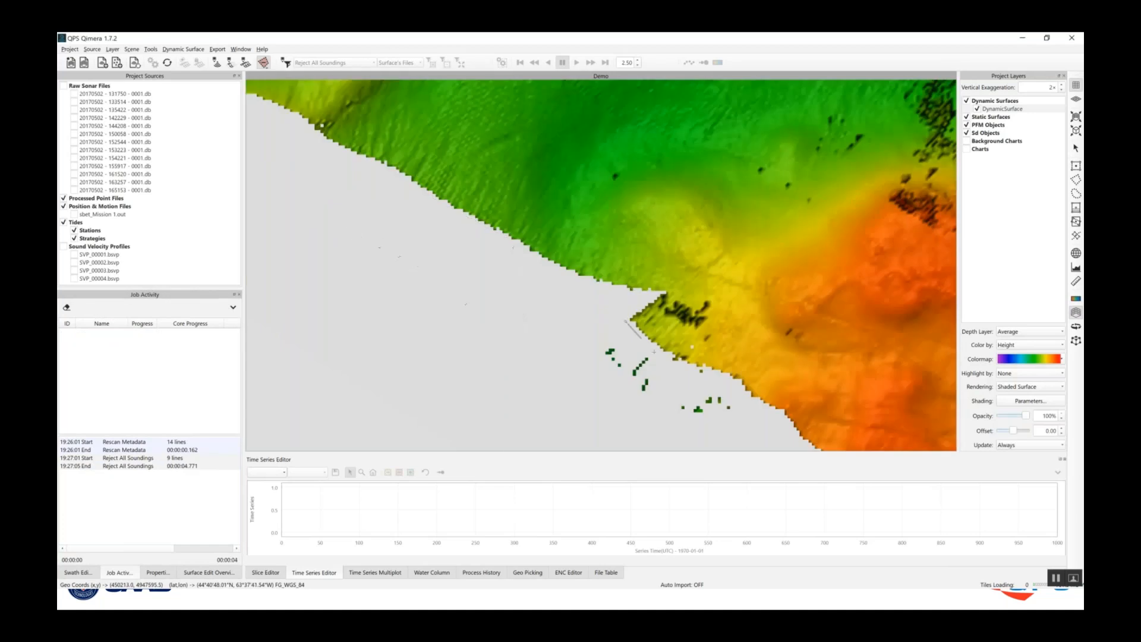
mouse_move(654, 352)
mouse_down()
mouse_move(724, 383)
mouse_move(702, 431)
mouse_move(592, 374)
mouse_move(585, 329)
mouse_move(623, 322)
mouse_up()
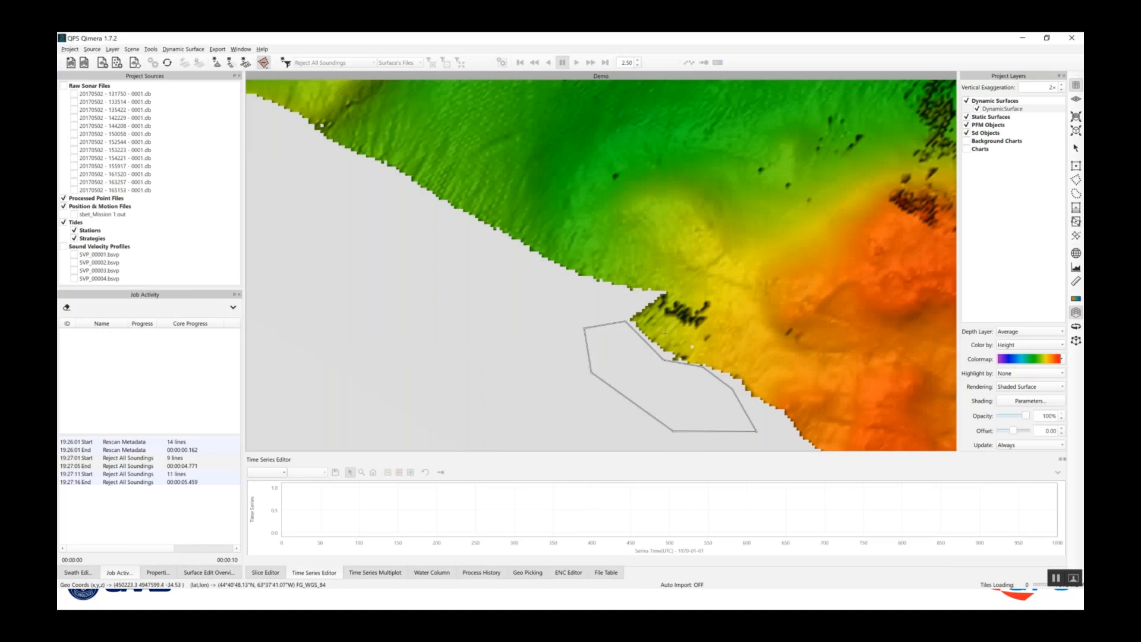
Step: Reject the soundings in the tip jutting out from the surface's southwestern edge by outlining it with a polygon
click(649, 294)
click(705, 367)
click(691, 384)
click(610, 338)
click(609, 294)
double_click(631, 297)
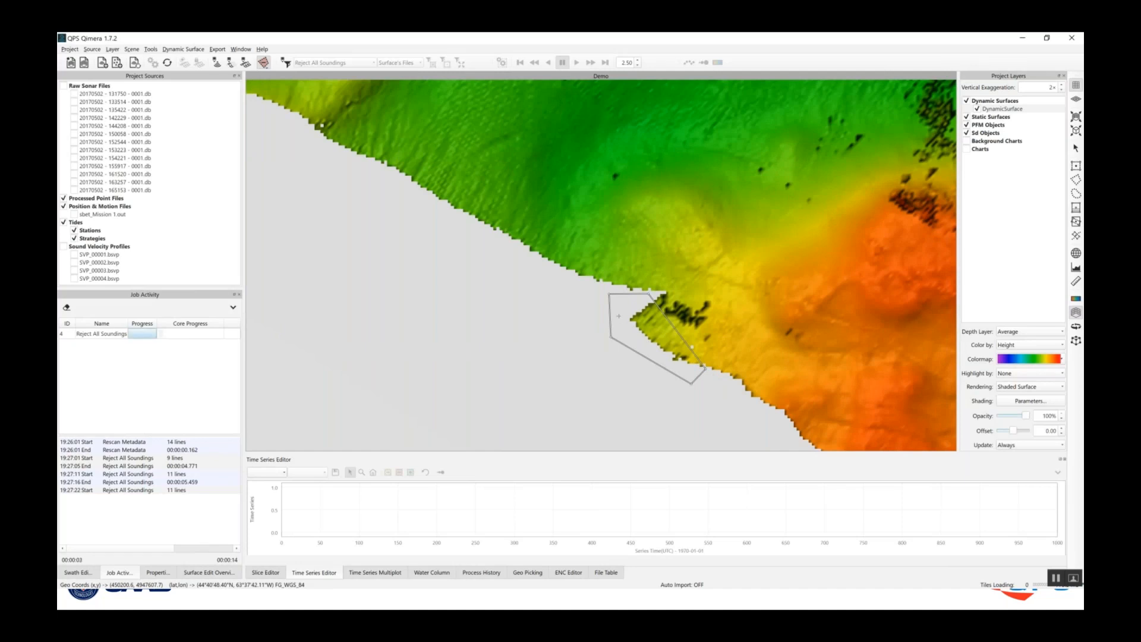
click(601, 326)
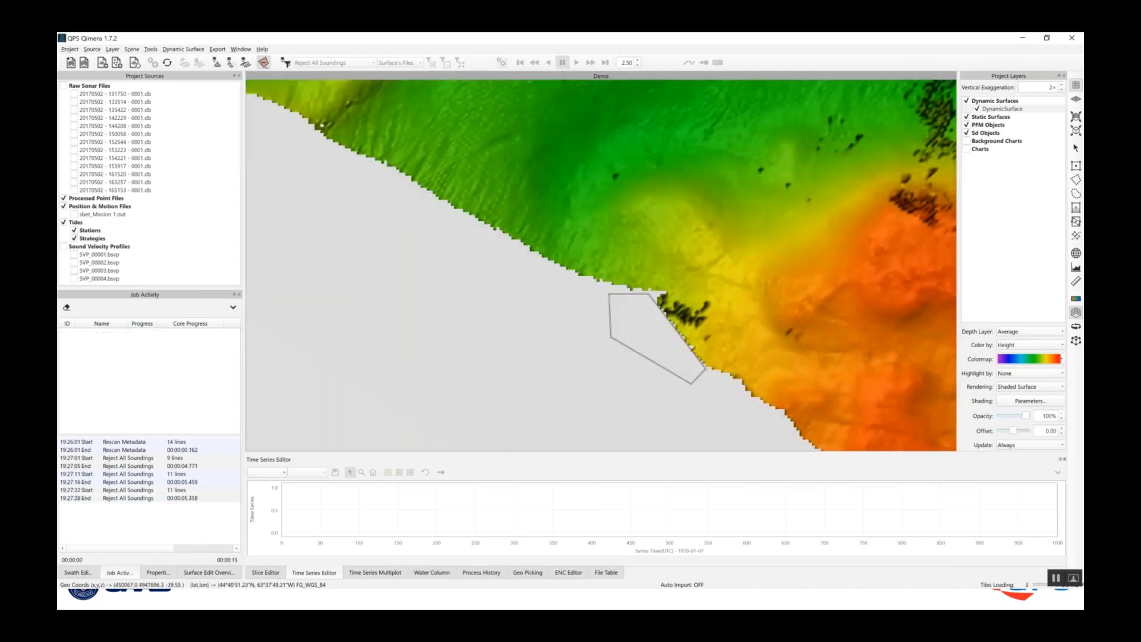
Step: Restore the rejected tip at the southwestern edge by outlining it with an Instant Surface Accept polygon
click(268, 66)
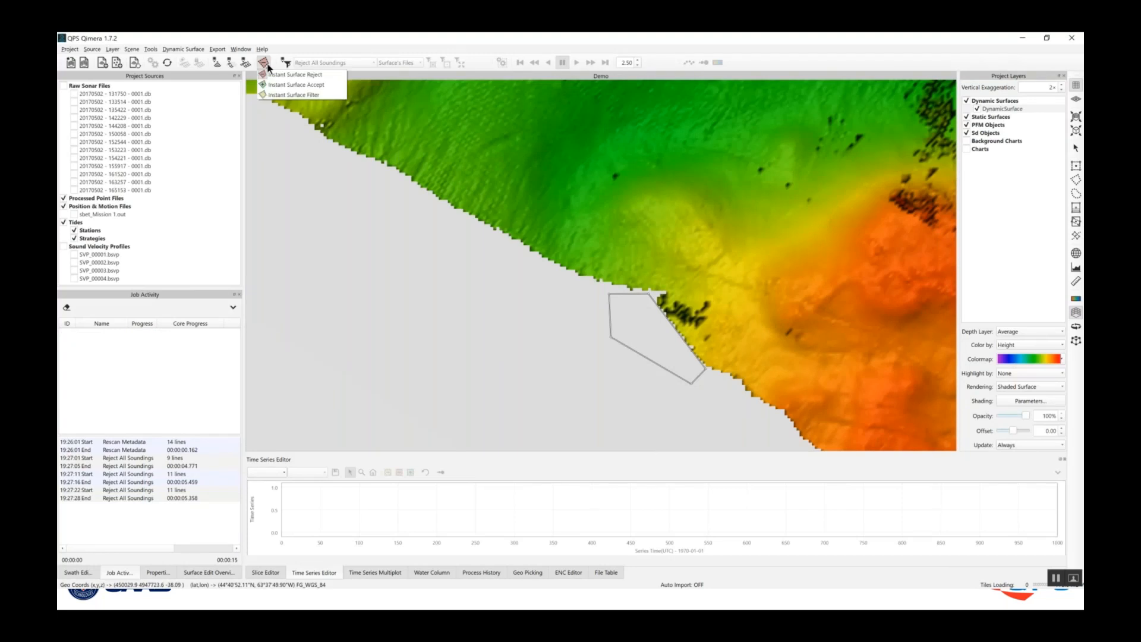
click(327, 85)
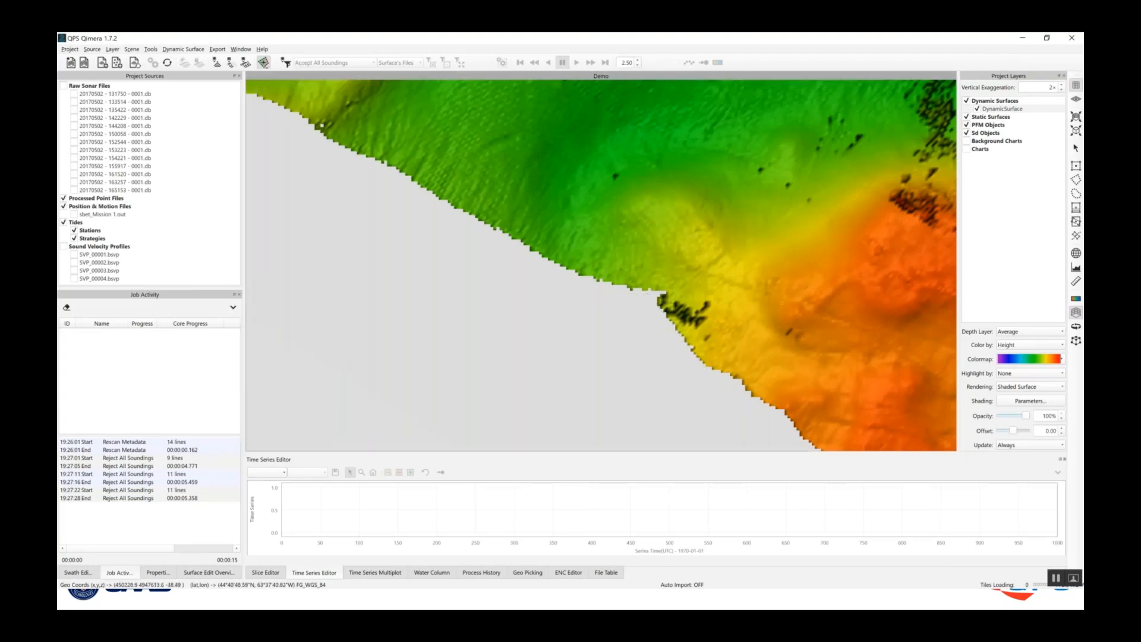
click(707, 360)
click(731, 388)
click(682, 380)
click(646, 352)
click(613, 322)
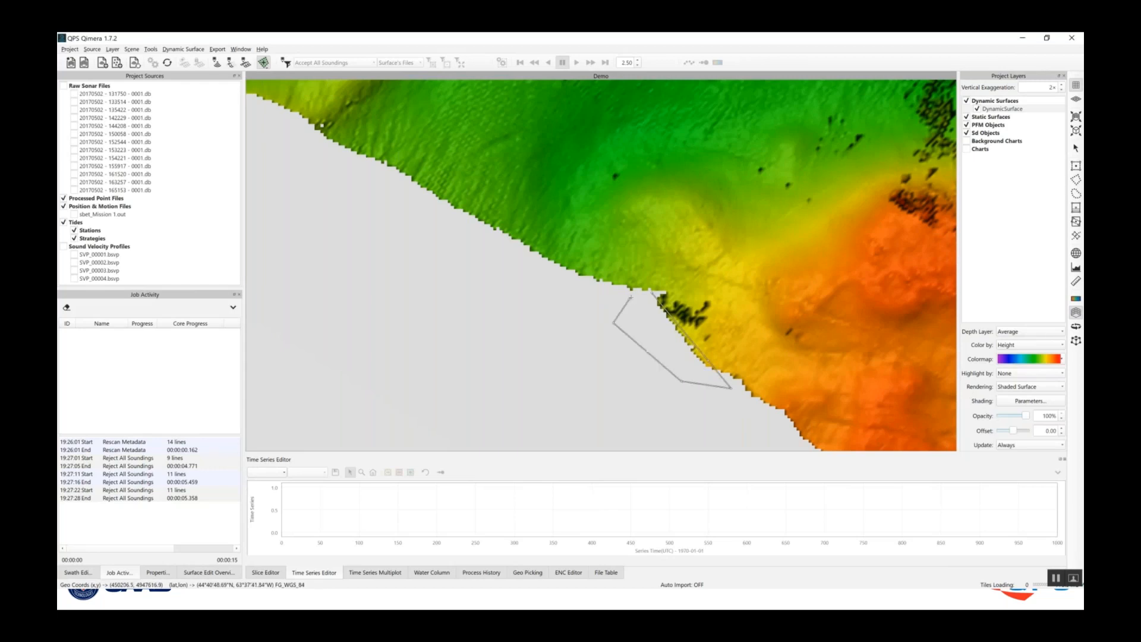
right_click(636, 293)
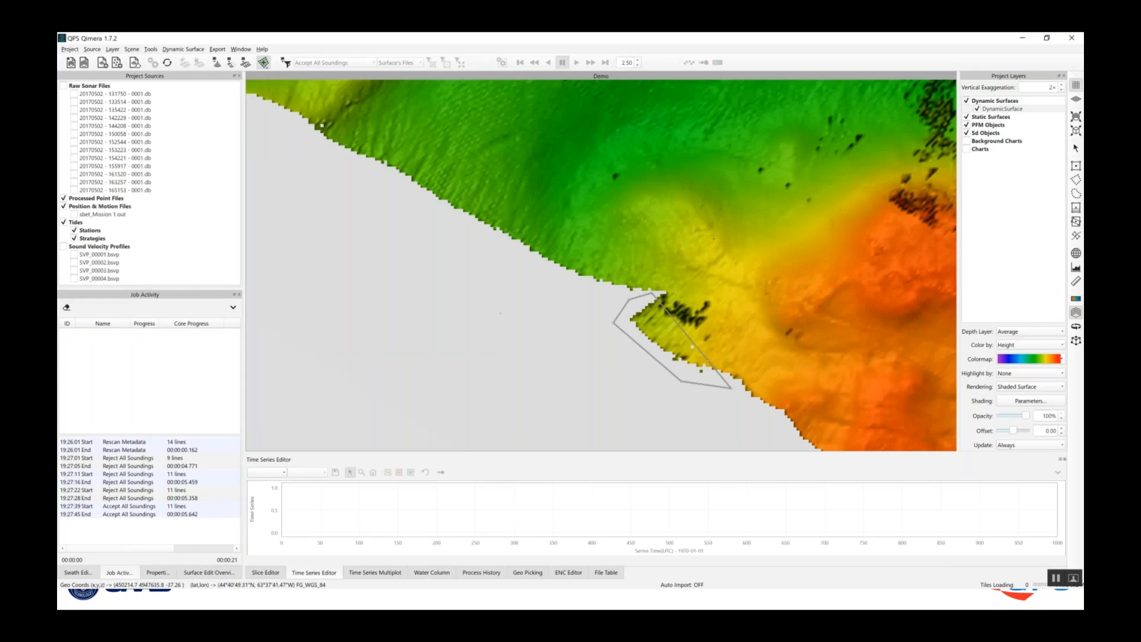
Step: Show the dynamic surface in 3D at a low angle, close to the field of noise spikes
click(1079, 100)
drag(516, 324, 516, 209)
scroll(360, 289, up, 8)
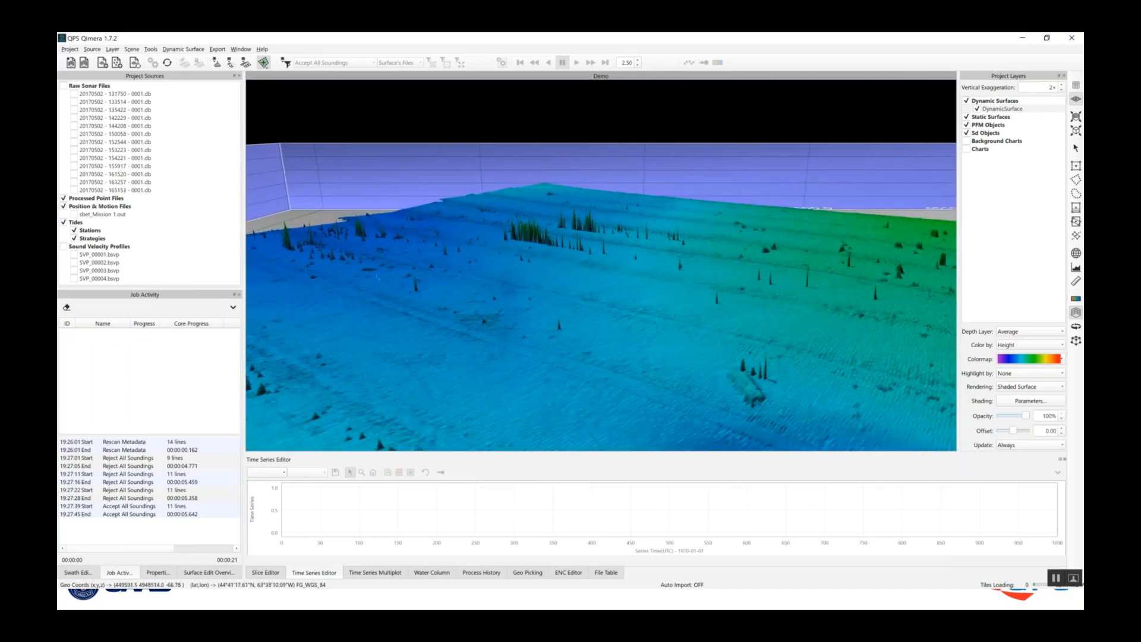
drag(792, 285, 502, 240)
scroll(503, 240, up, 4)
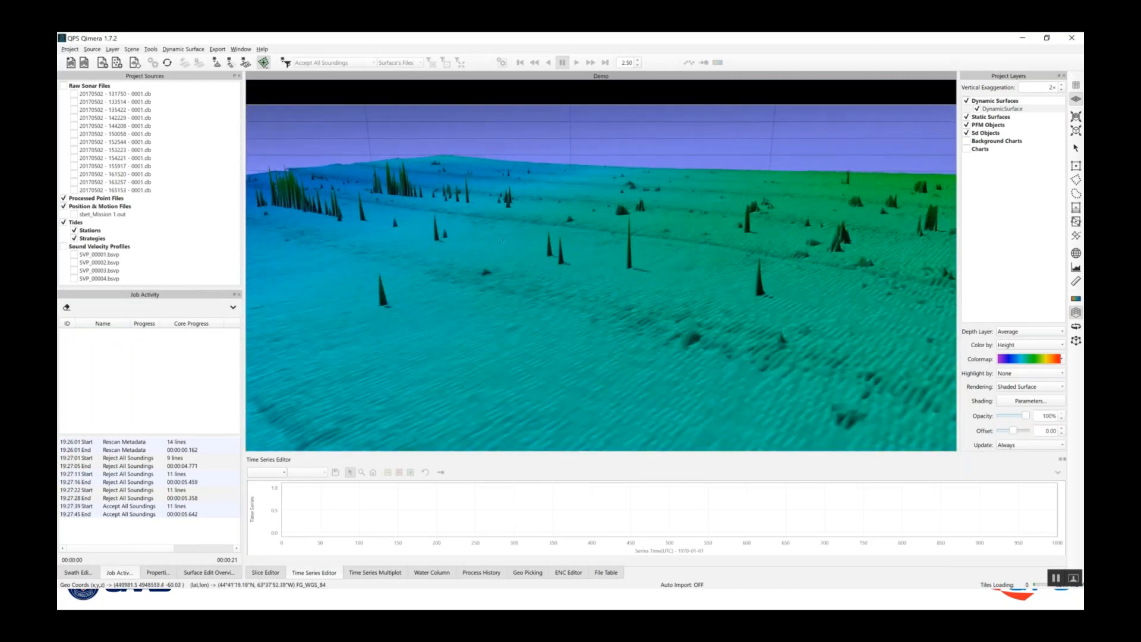
Step: Switch the instant surface tool to Instant Surface Filter with the Very Strong Spline filter
click(265, 66)
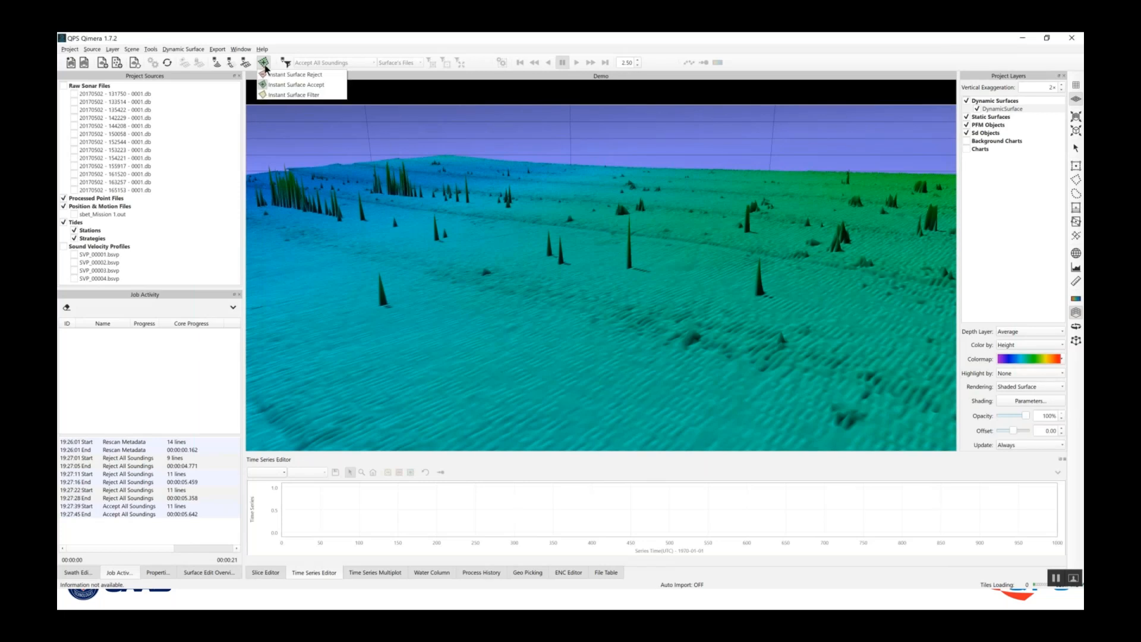
click(322, 95)
click(343, 62)
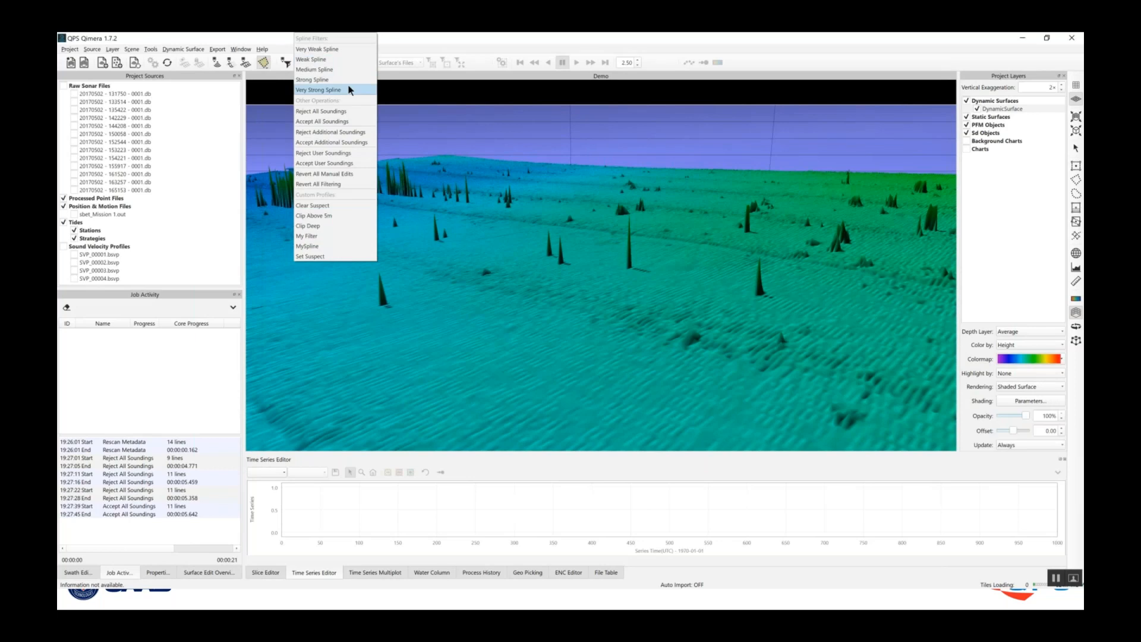
click(350, 90)
Step: Filter the group of spikes in the middle of the 3D view by enclosing them in a polygon
click(464, 218)
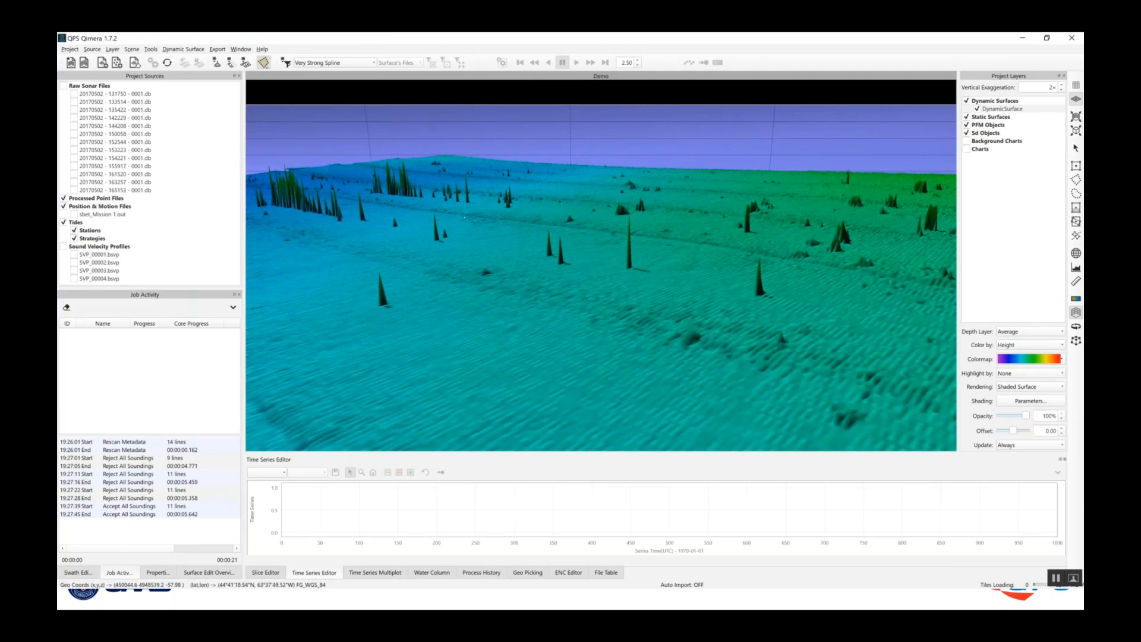
click(568, 226)
click(608, 230)
click(669, 252)
click(662, 318)
click(524, 326)
click(349, 363)
double_click(368, 244)
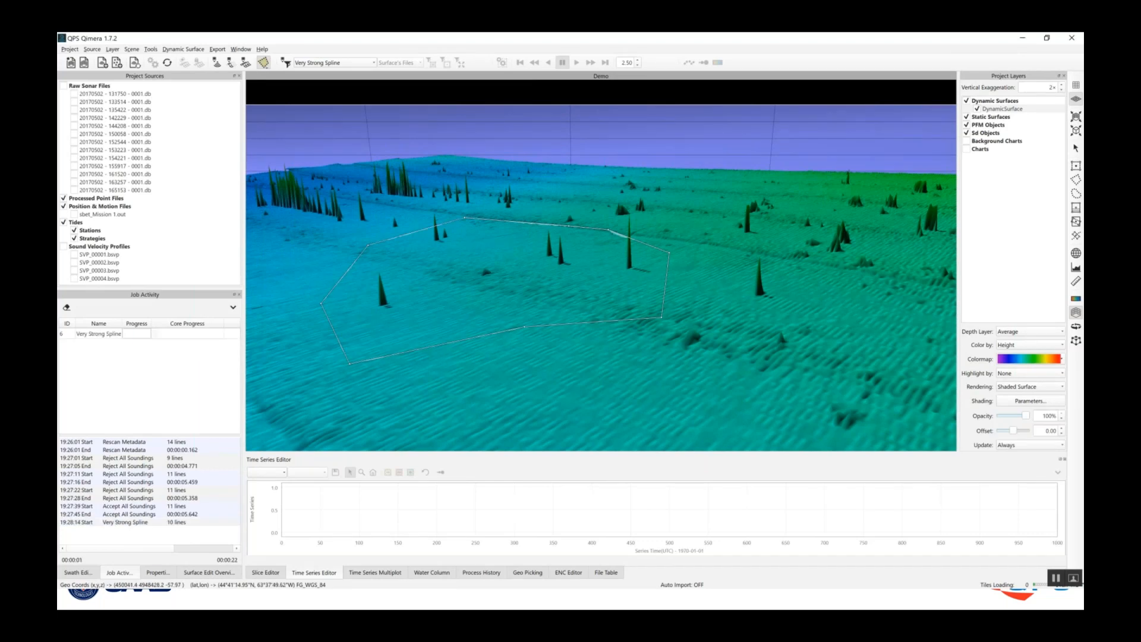
Step: Apply the spline filter to the single spike beside the filtered area by outlining it with a small polygon
middle_drag(535, 284, 536, 307)
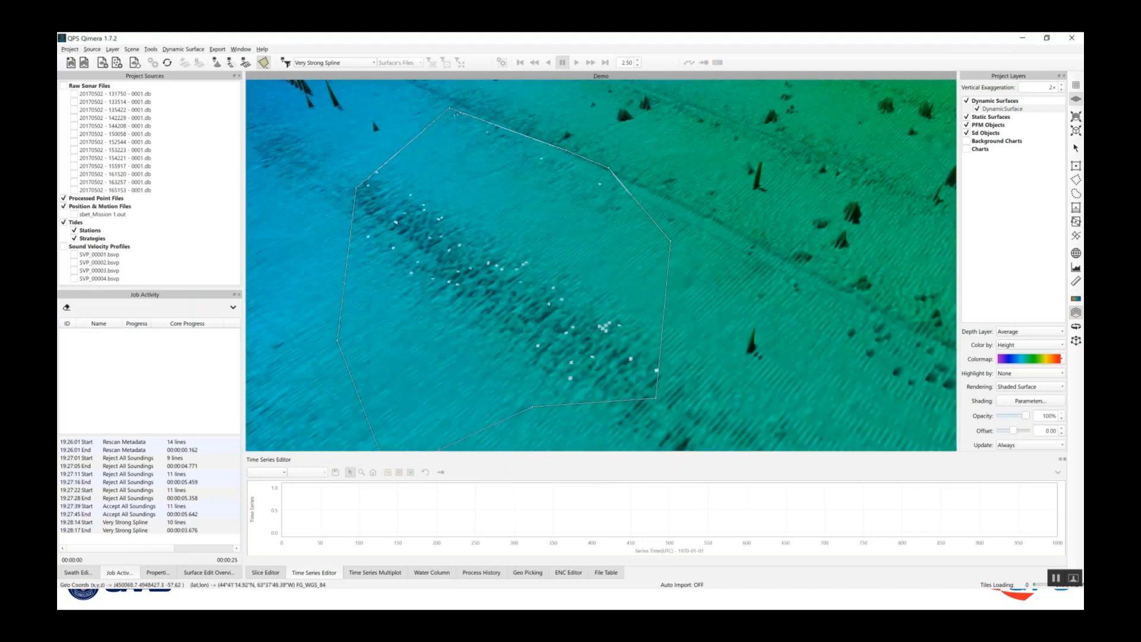
click(785, 305)
click(693, 275)
click(684, 369)
click(749, 408)
double_click(813, 386)
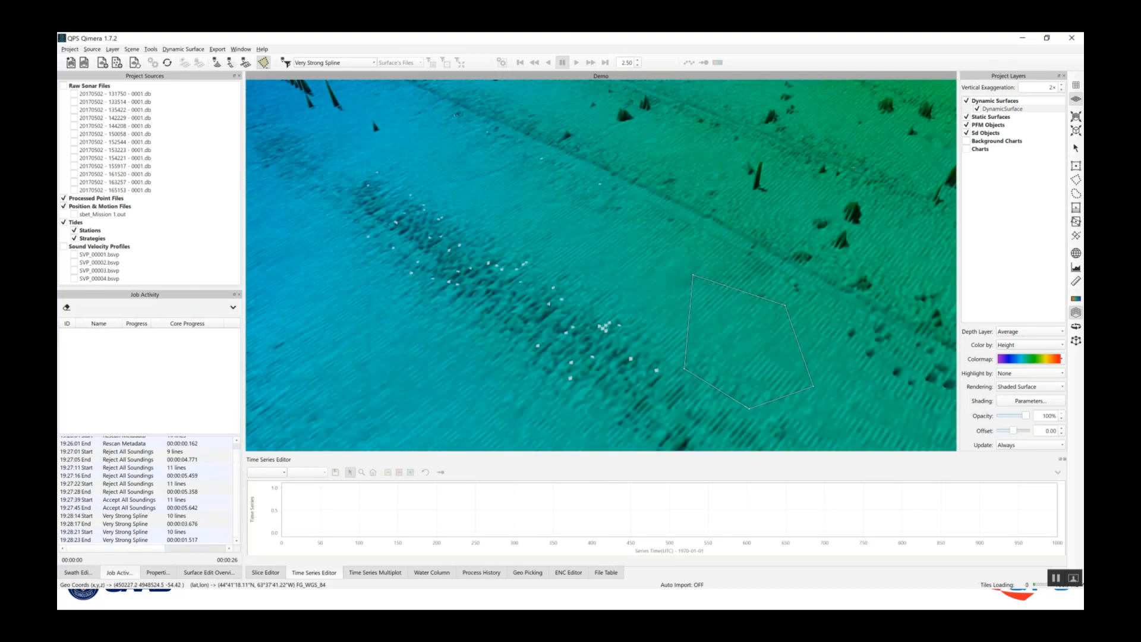
Step: Load the soundings of the slice drawn across the survey lines into the Slice Editor
scroll(830, 205, down, 1)
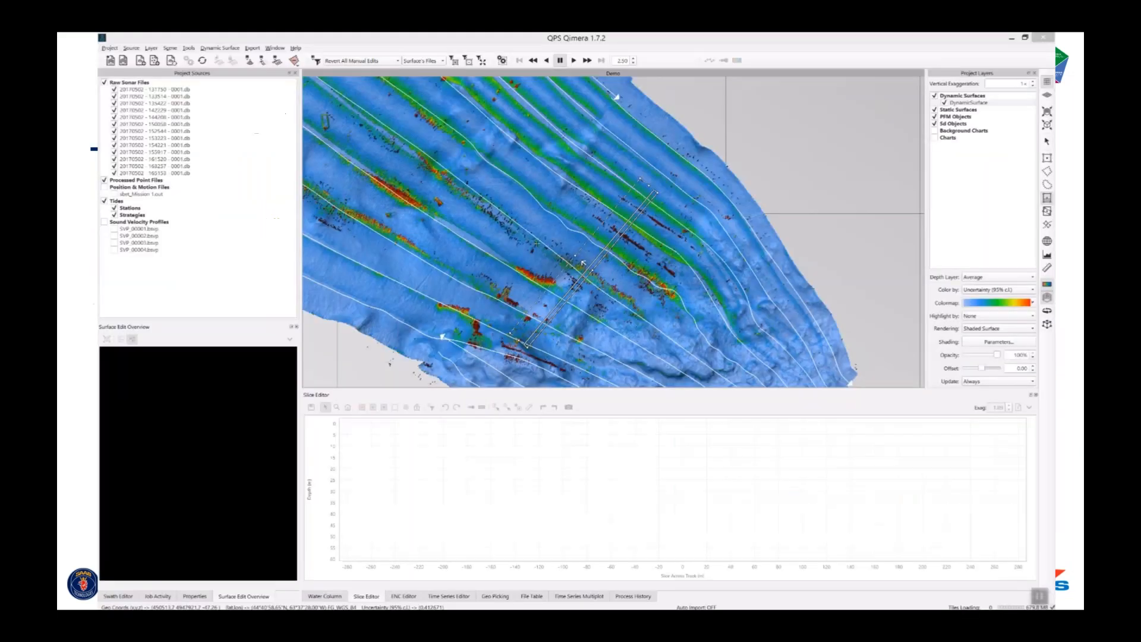
scroll(610, 203, up, 3)
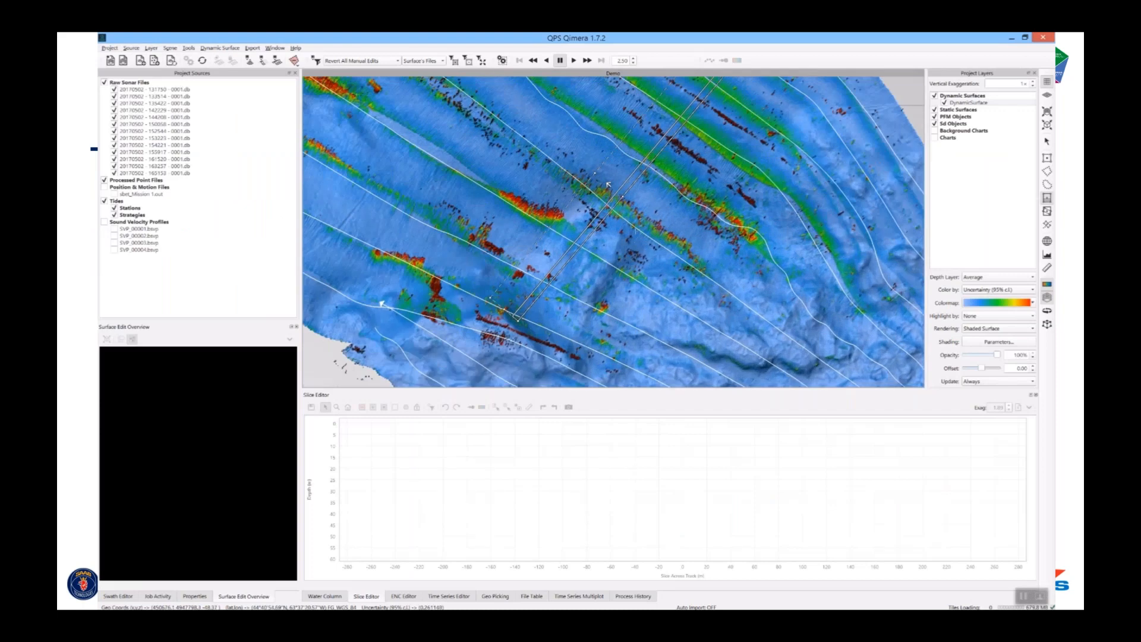
scroll(609, 190, down, 1)
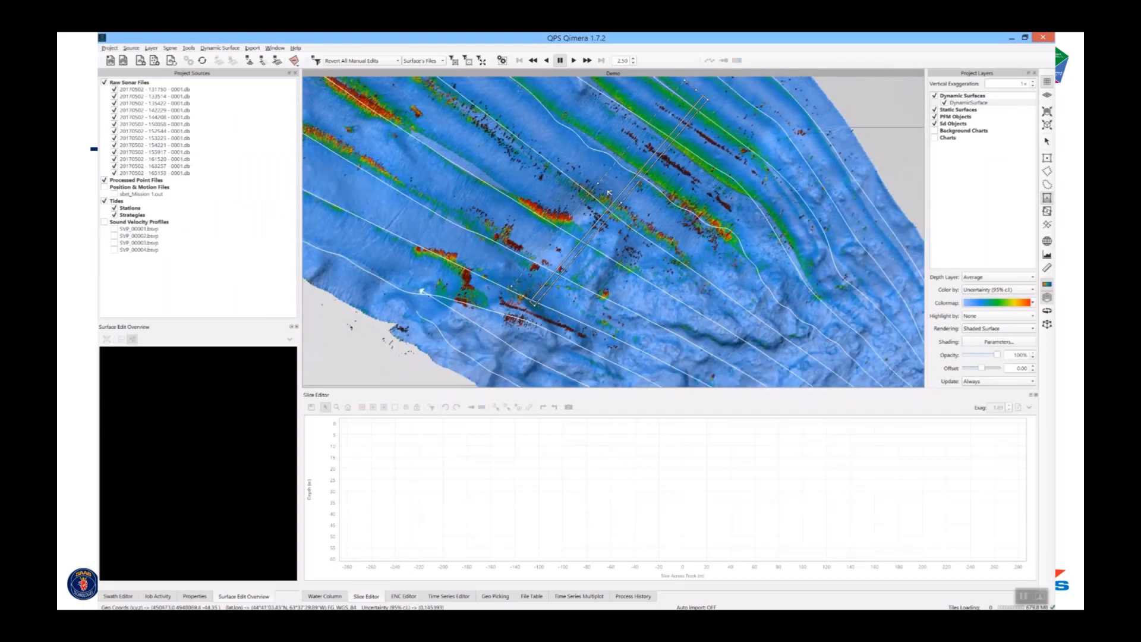
click(263, 62)
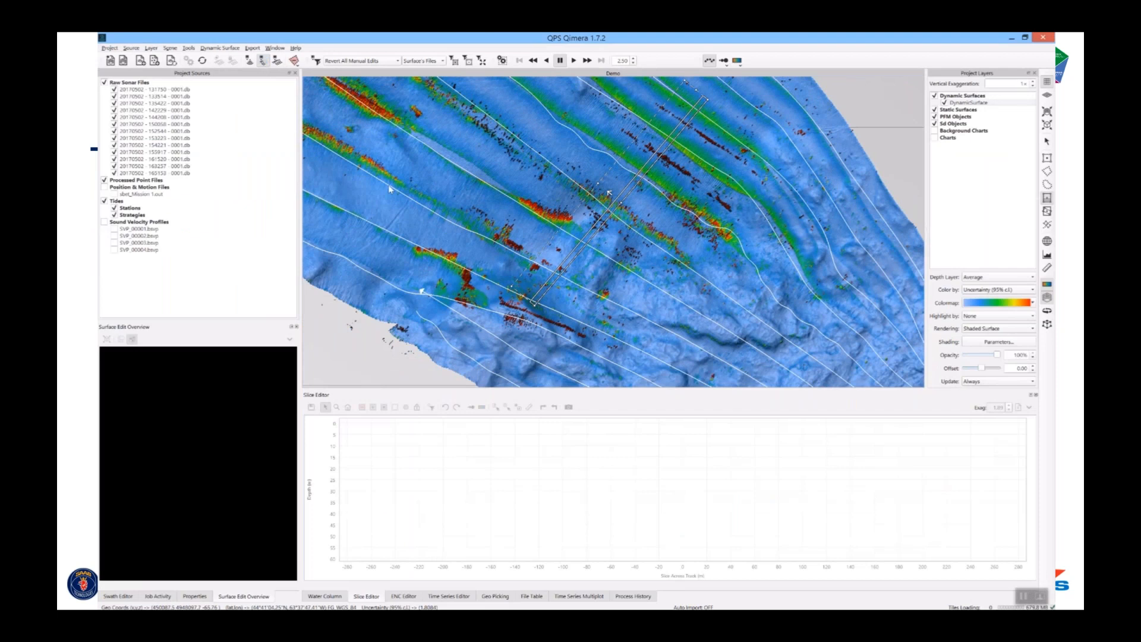
click(609, 192)
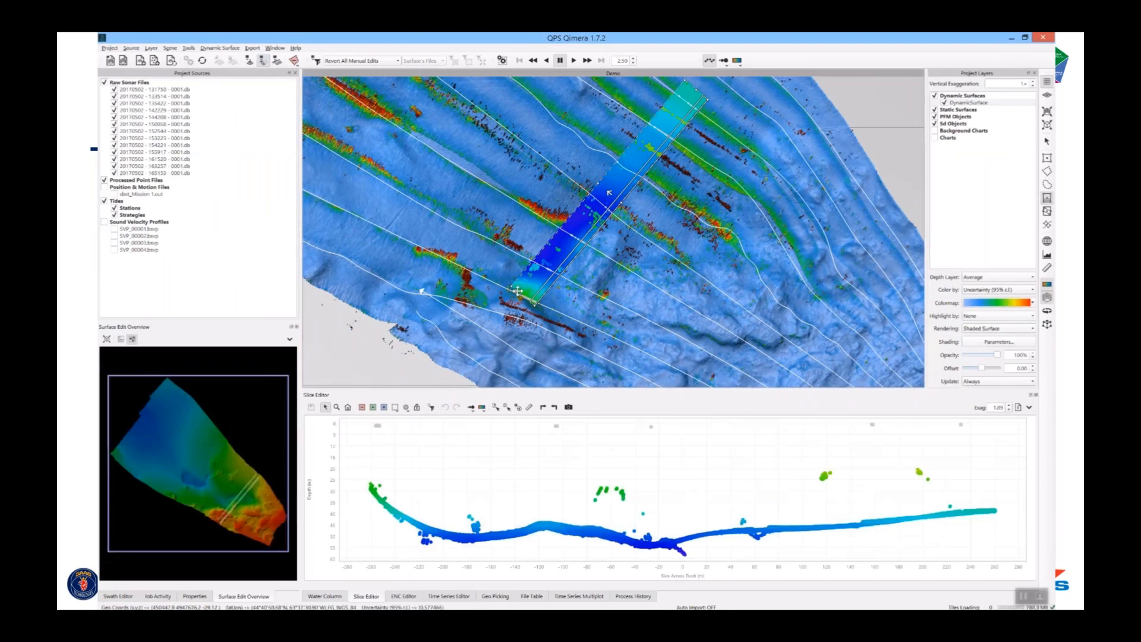
Step: Toggle the display of the slice soundings in the scene off and on again
scroll(609, 192, up, 3)
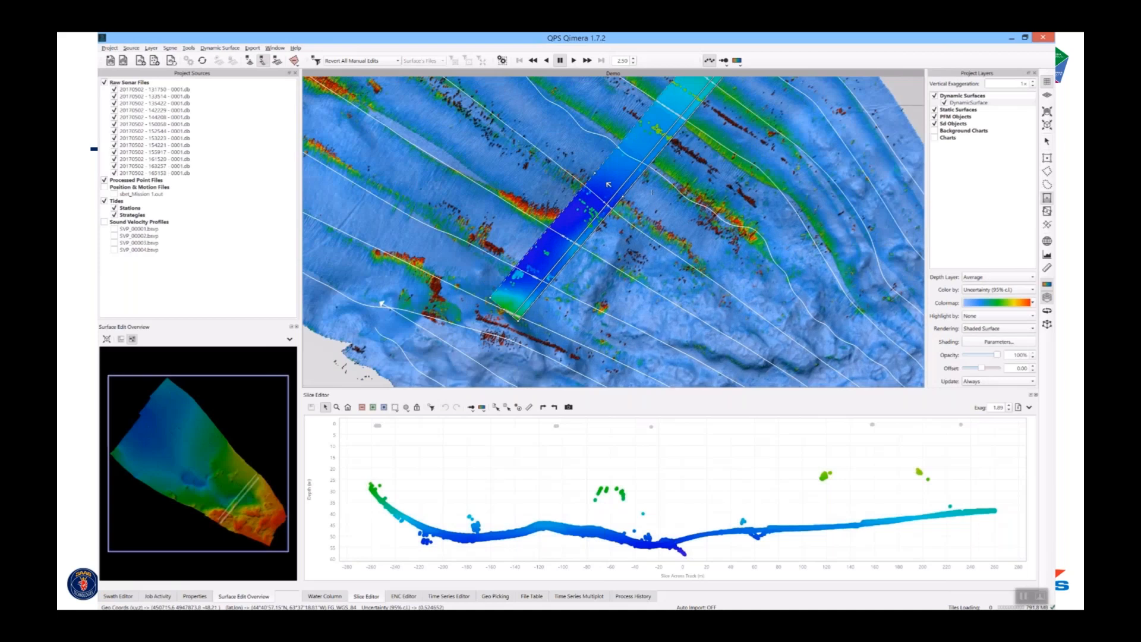
middle_drag(714, 148, 710, 209)
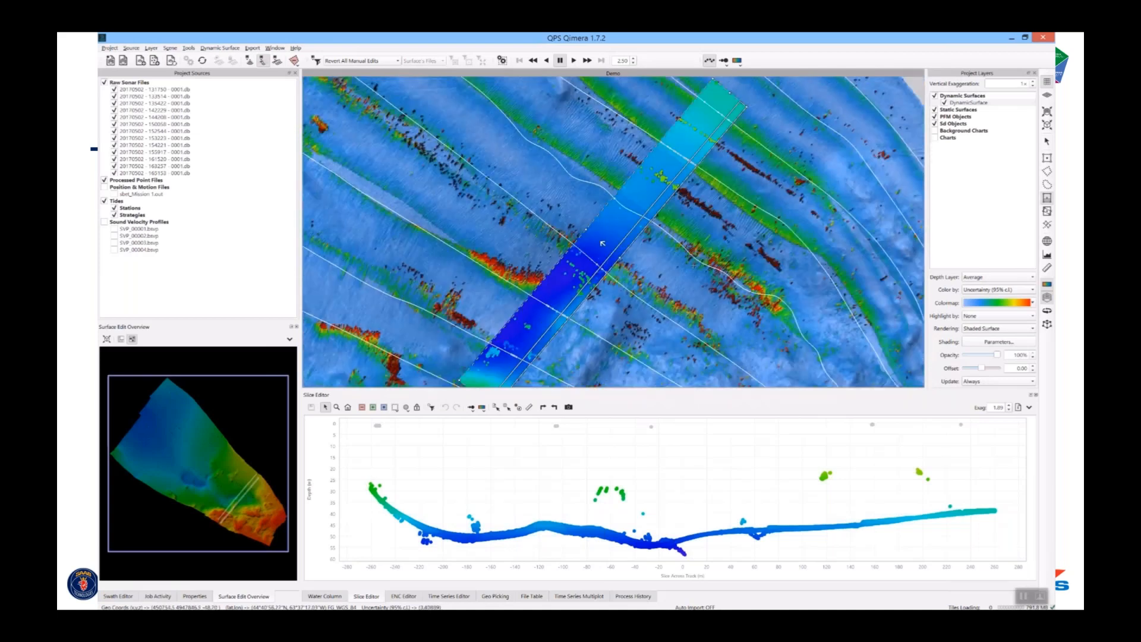
click(711, 61)
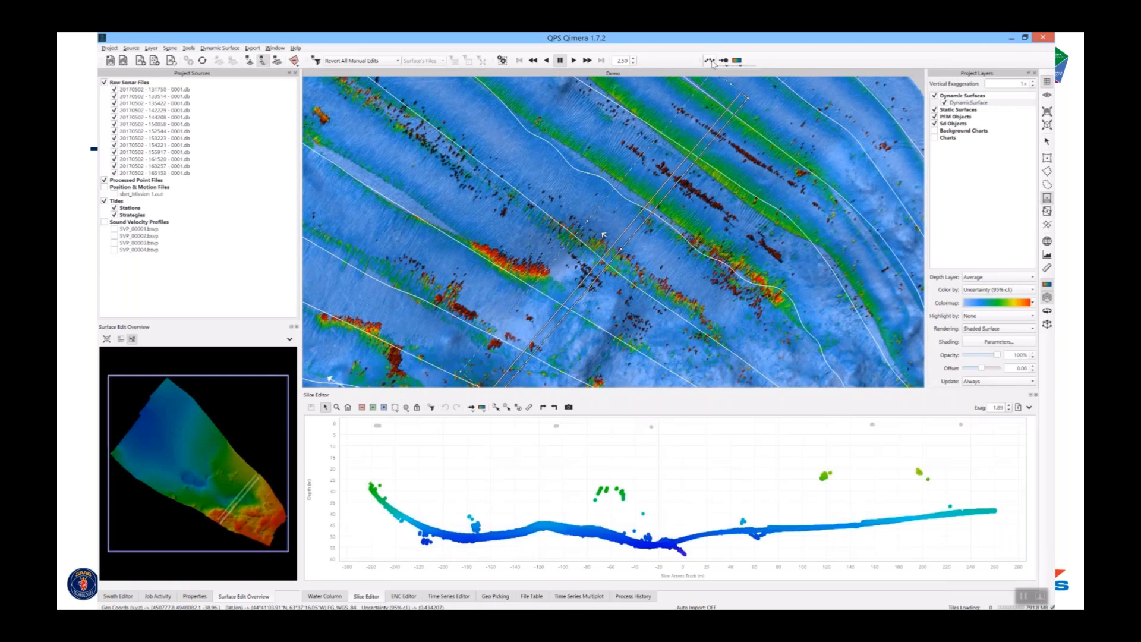
click(711, 60)
click(711, 61)
click(712, 62)
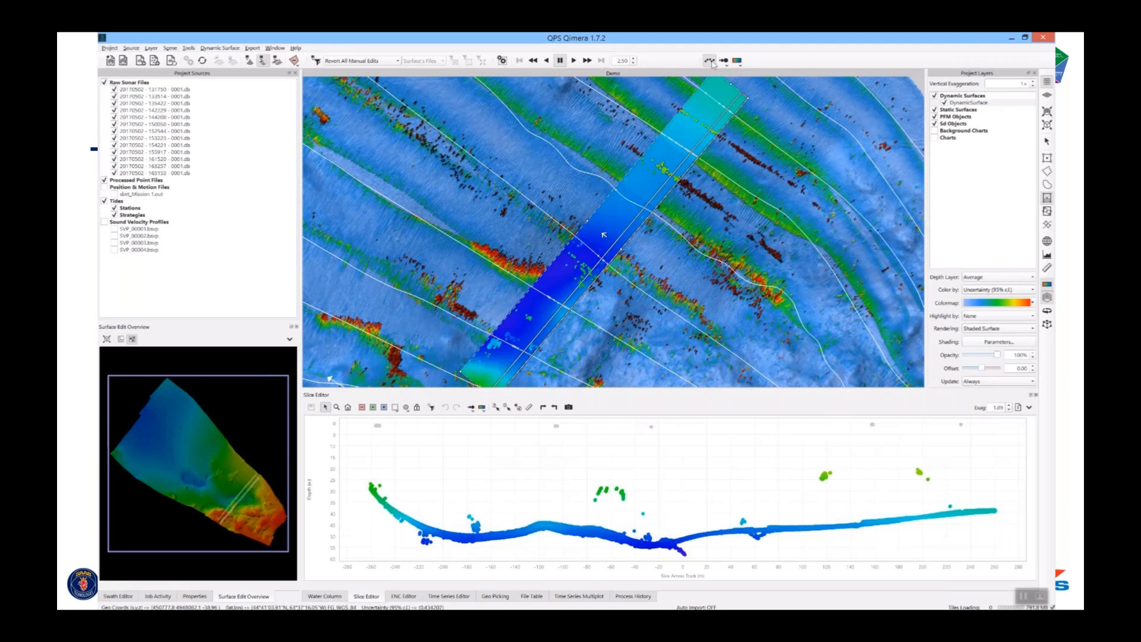
Step: Set the scene point size to Small, and try Small plot points in the Slice Editor before enlarging them again
click(726, 65)
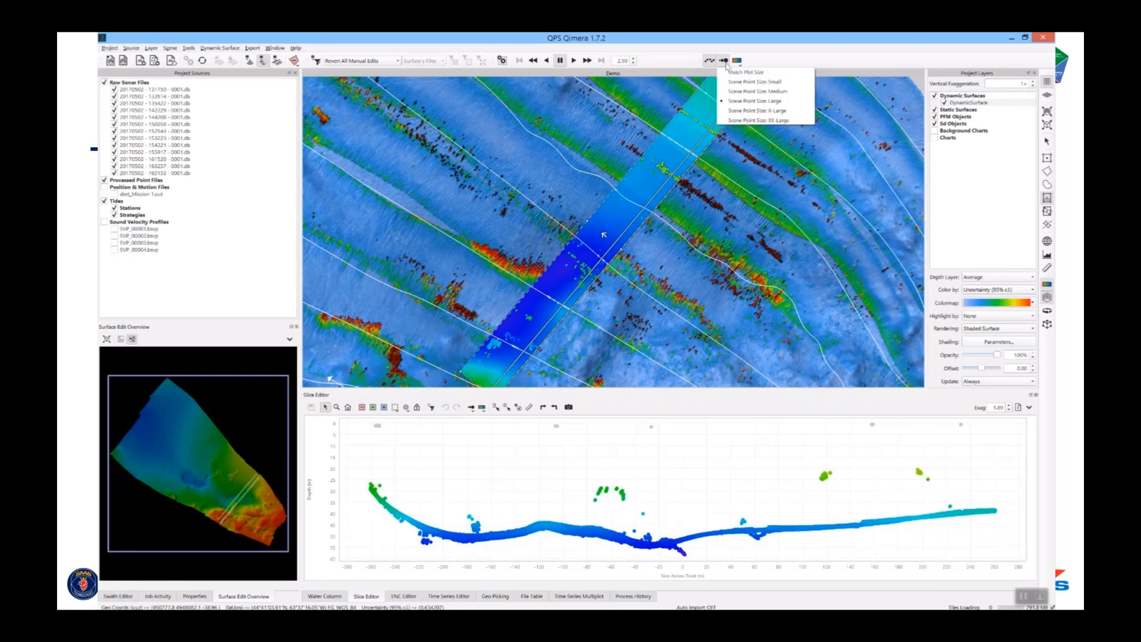
click(735, 82)
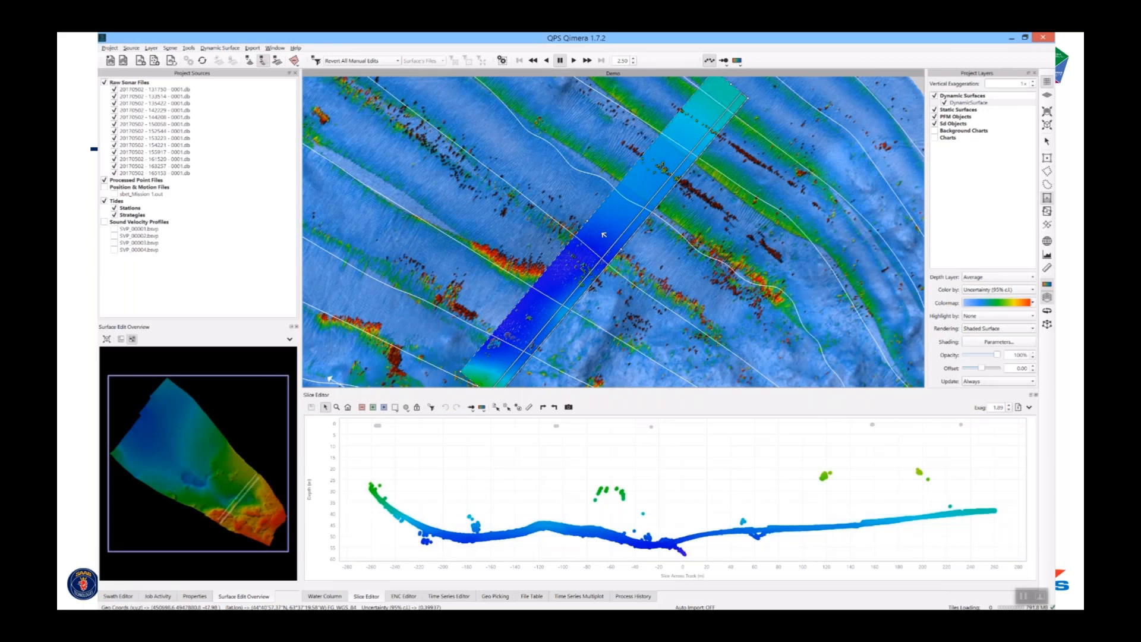
click(470, 407)
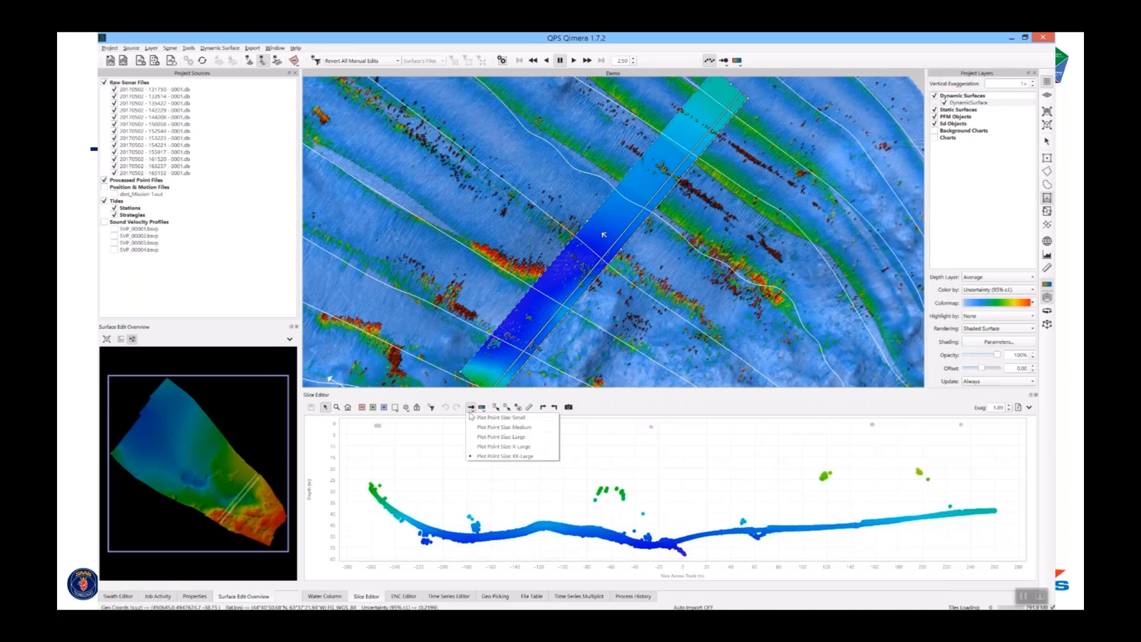
click(475, 417)
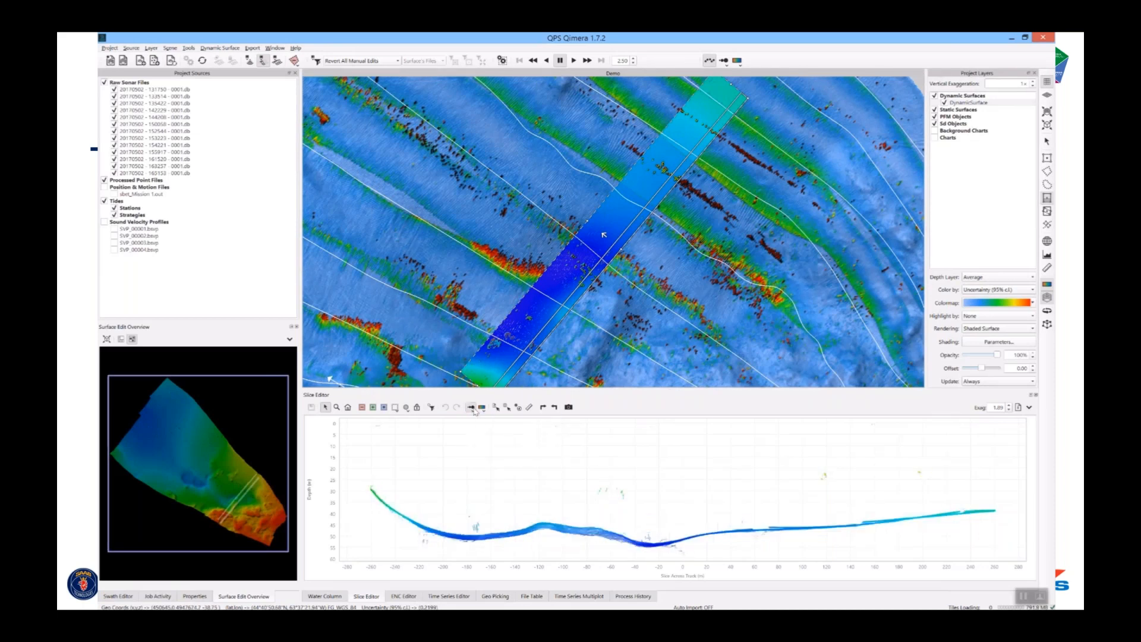
click(473, 408)
click(502, 436)
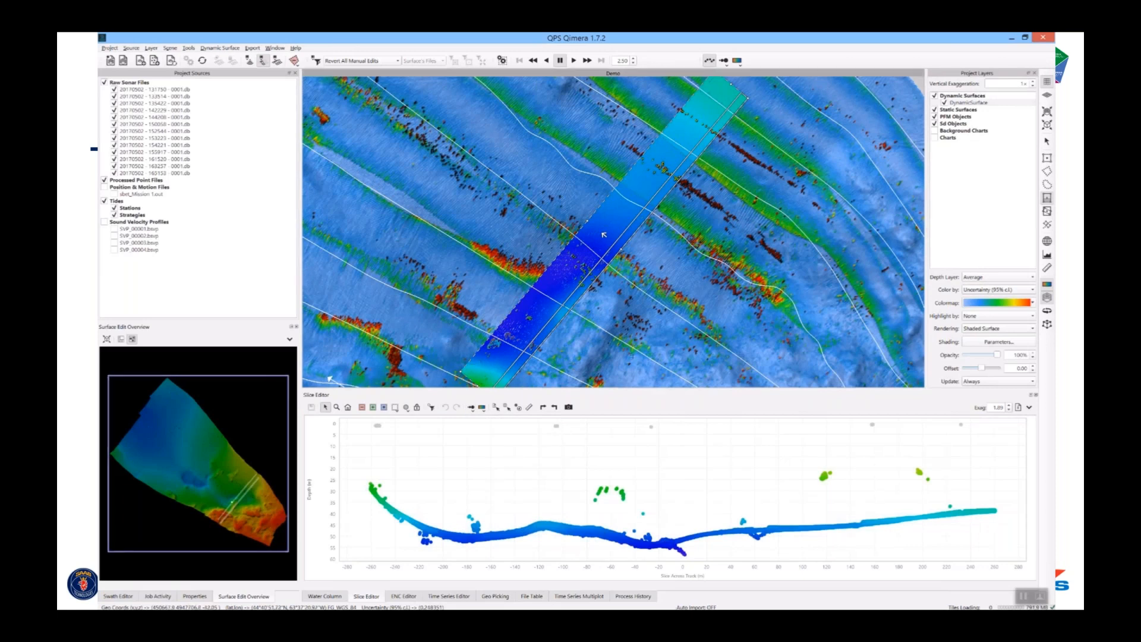
Step: Color the slice soundings in the scene by Ping
click(738, 64)
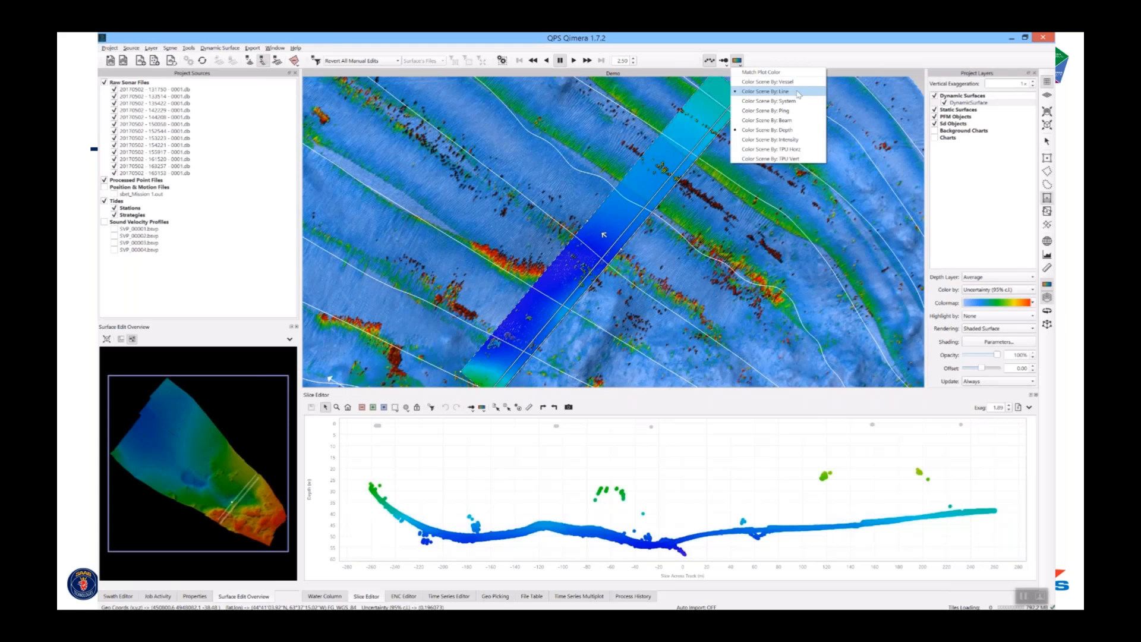
click(800, 111)
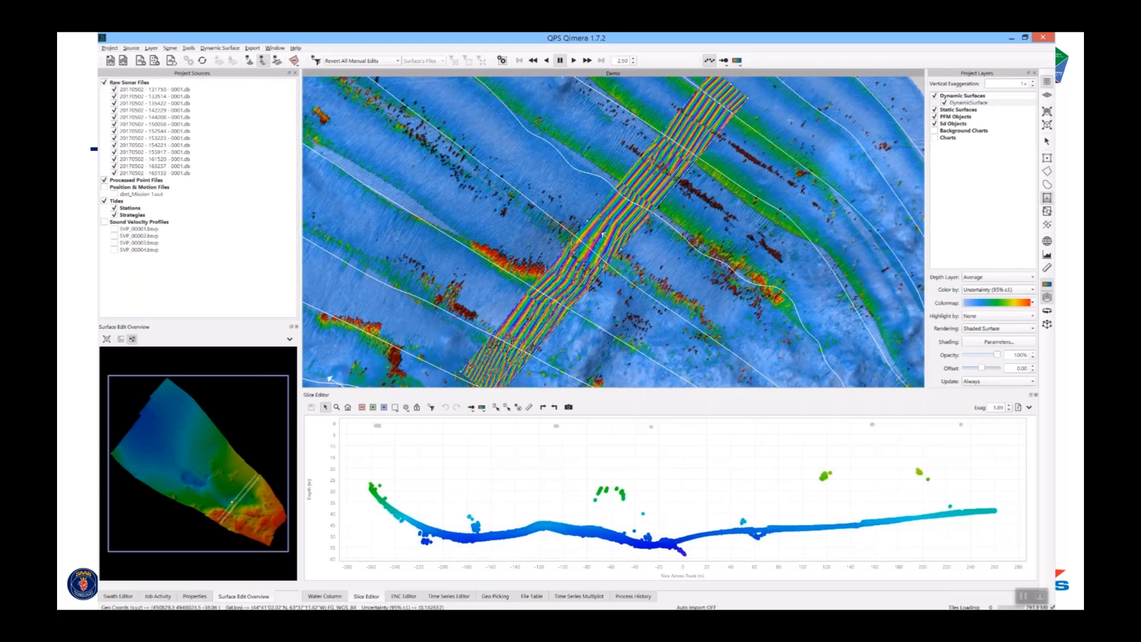
Step: Color the slice soundings in the scene by Depth and the Slice Editor plot by Line
click(737, 60)
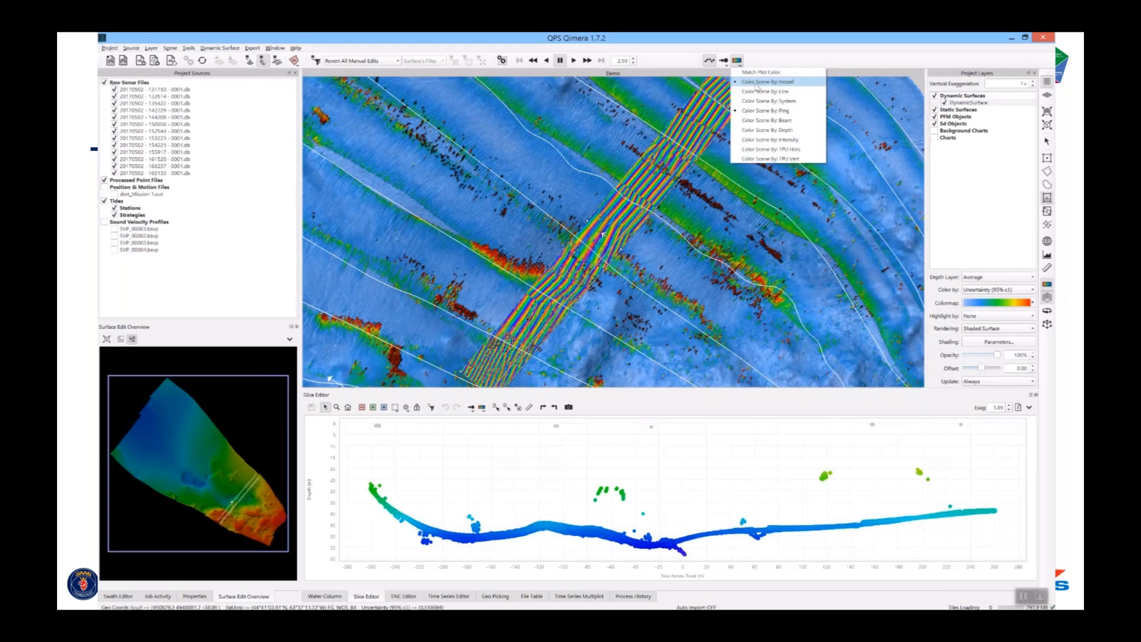
click(781, 126)
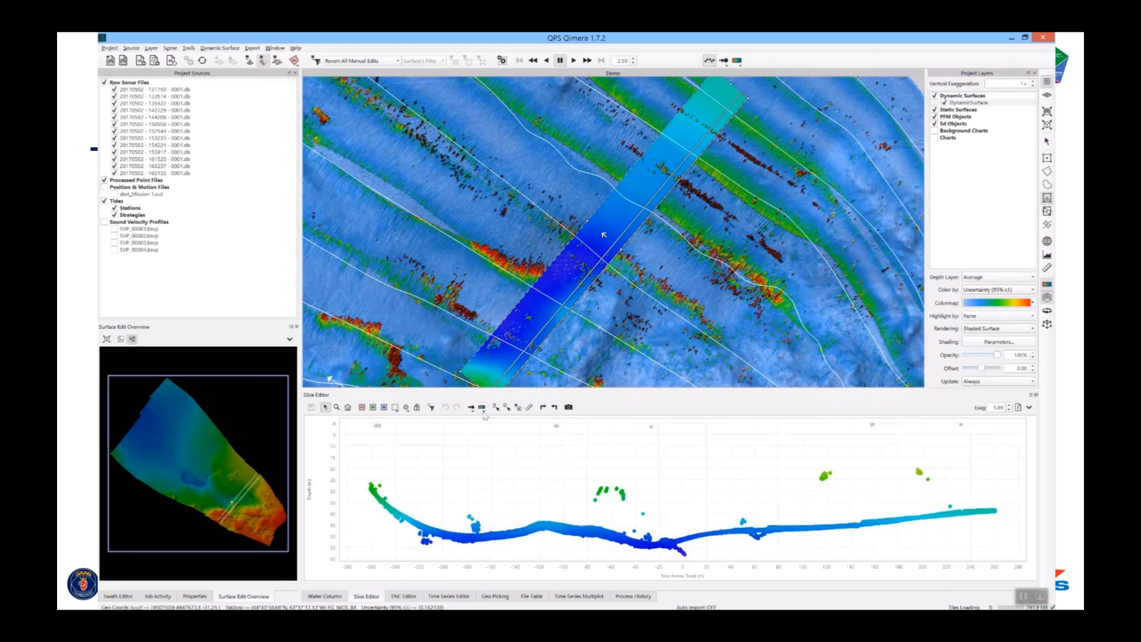
click(483, 410)
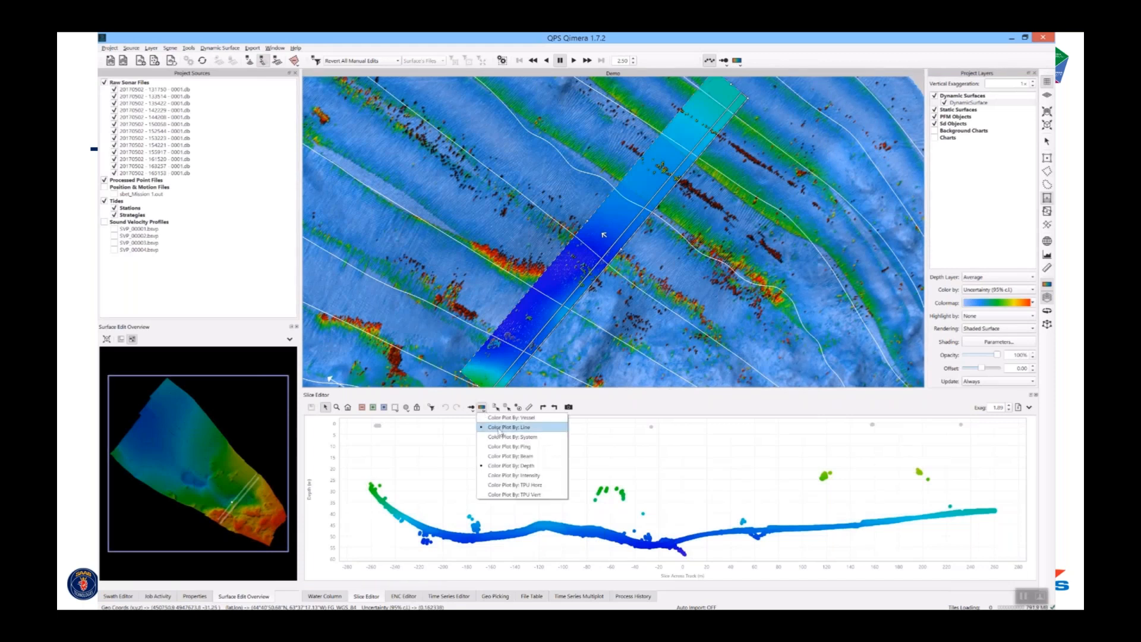
click(547, 427)
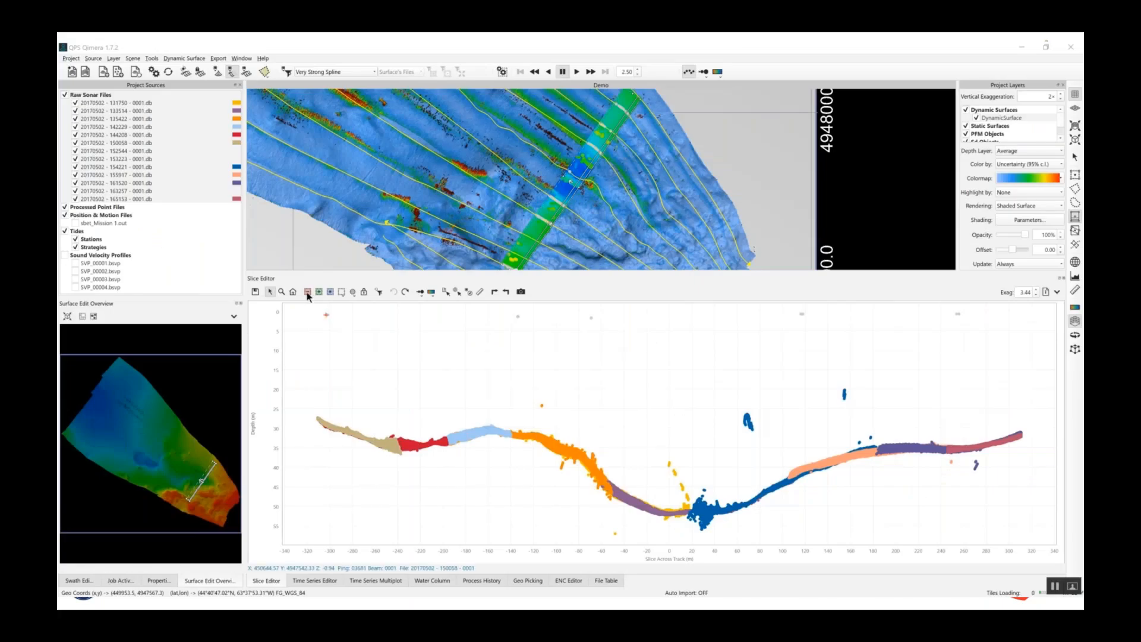
Step: Reject the orange soundings at the start of the downslope with a rectangle and accept the seafloor soundings again
click(308, 292)
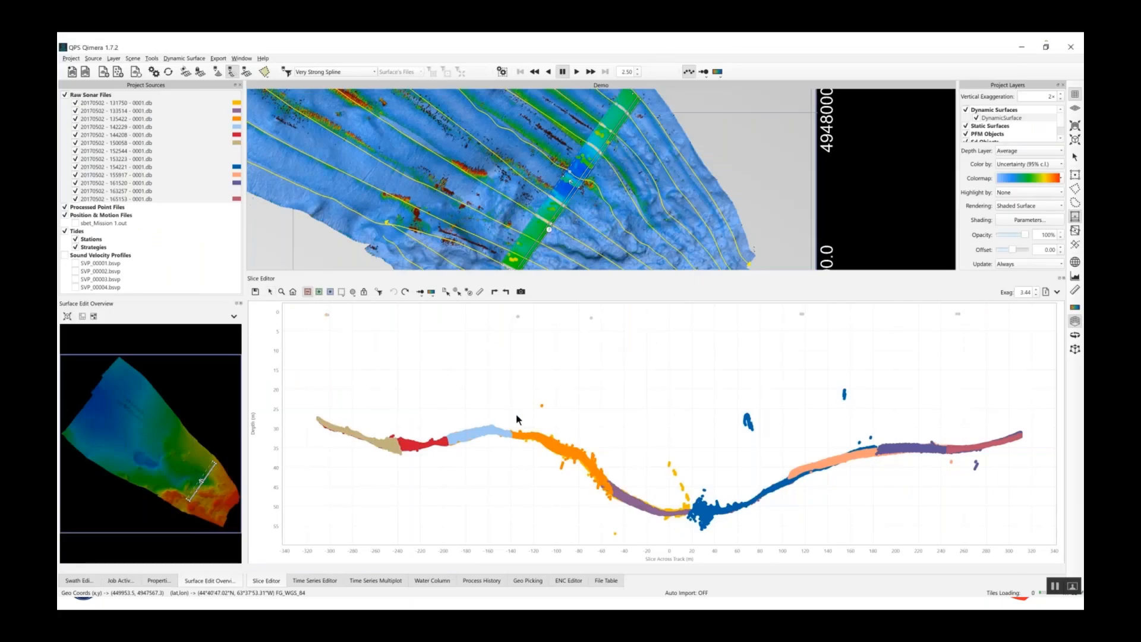
drag(520, 414, 546, 451)
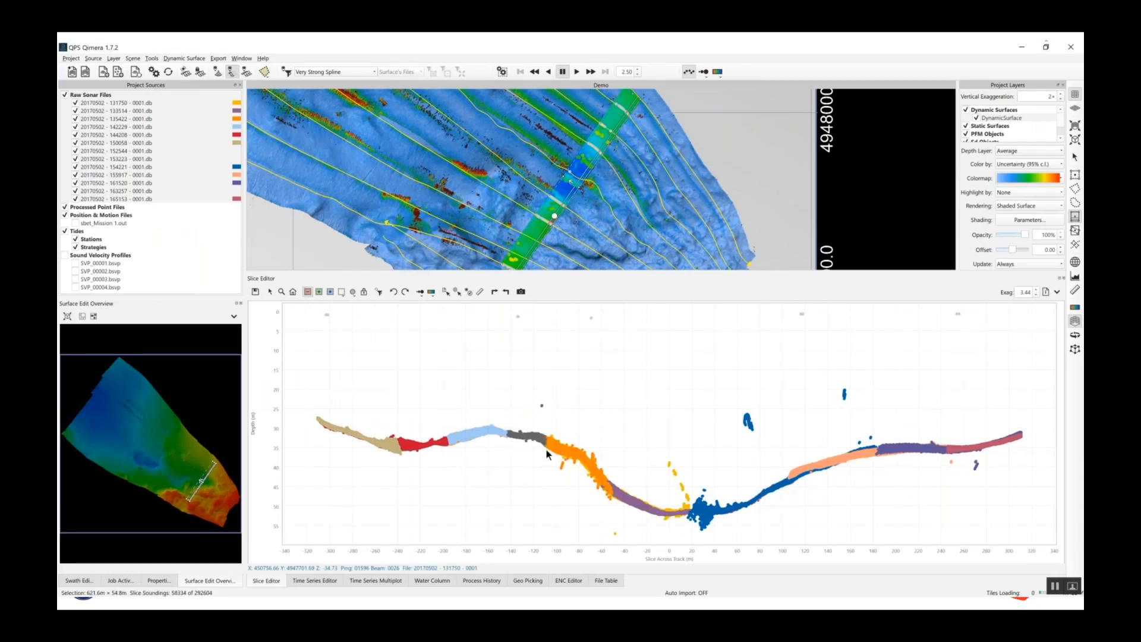
click(318, 291)
drag(491, 410, 553, 464)
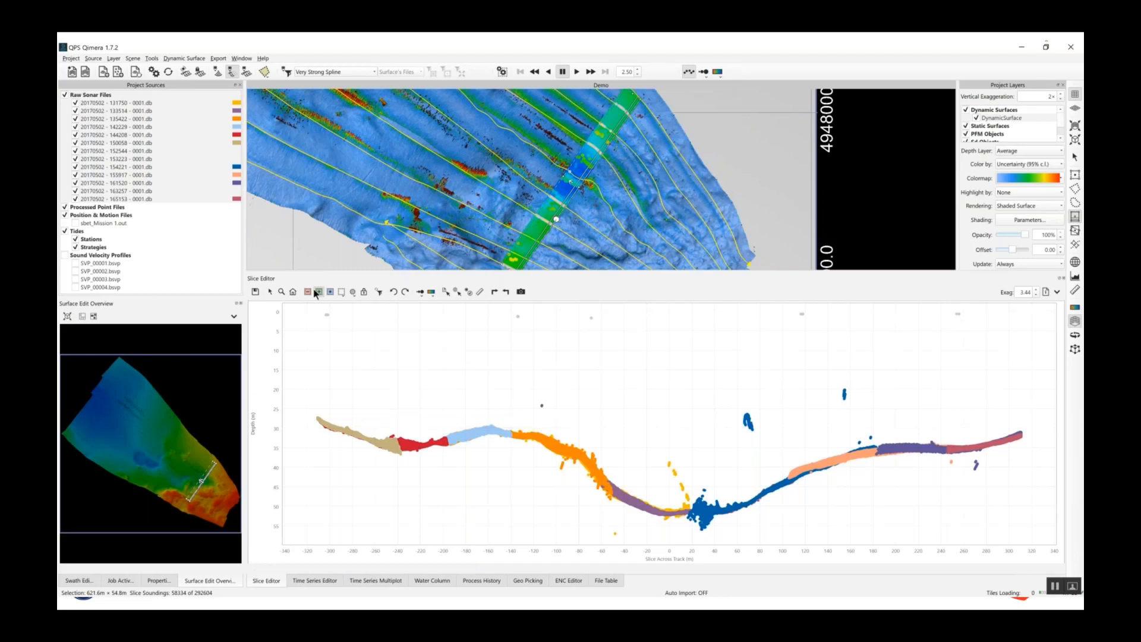
Step: Reject the larger blue outlier cluster floating above the seafloor using a Polygon Select outline
click(344, 294)
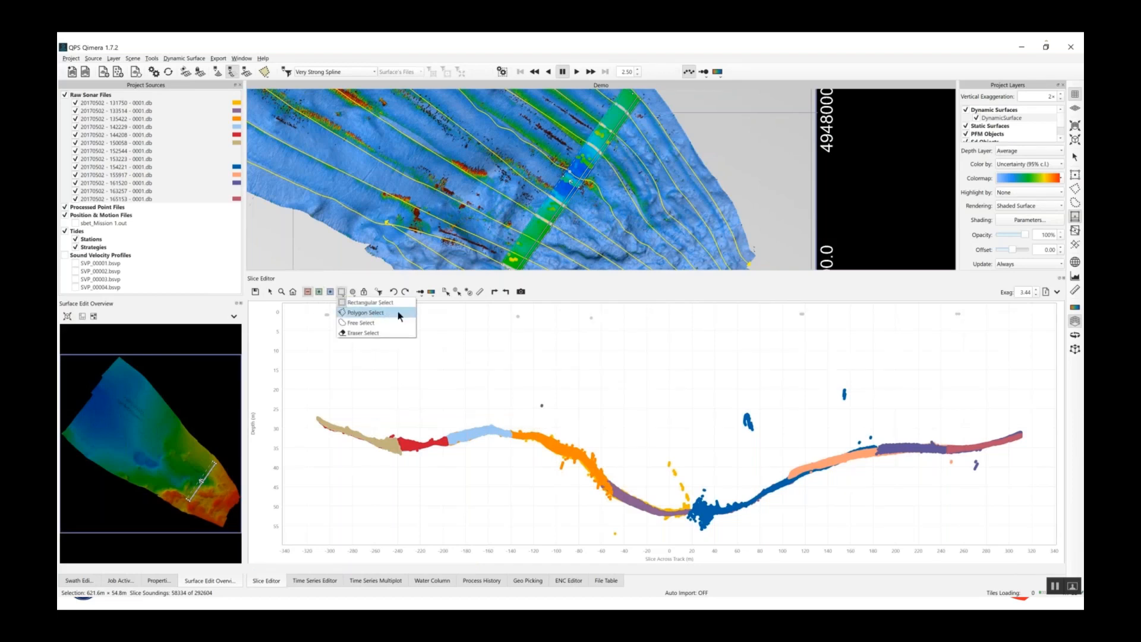
click(398, 312)
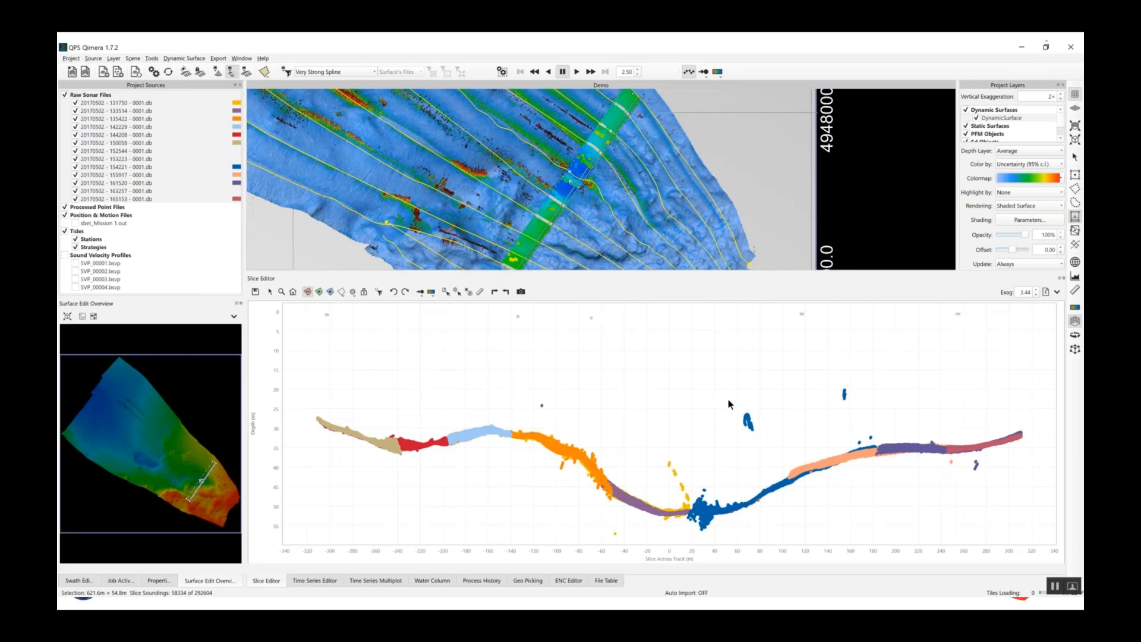
click(764, 399)
click(767, 437)
double_click(740, 440)
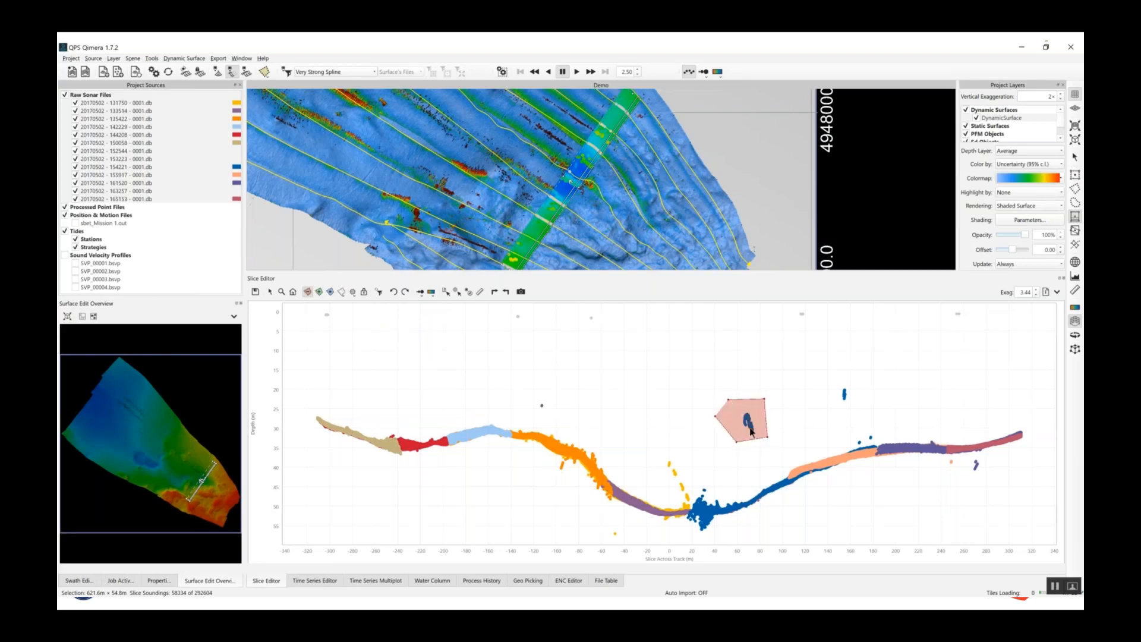
double_click(716, 414)
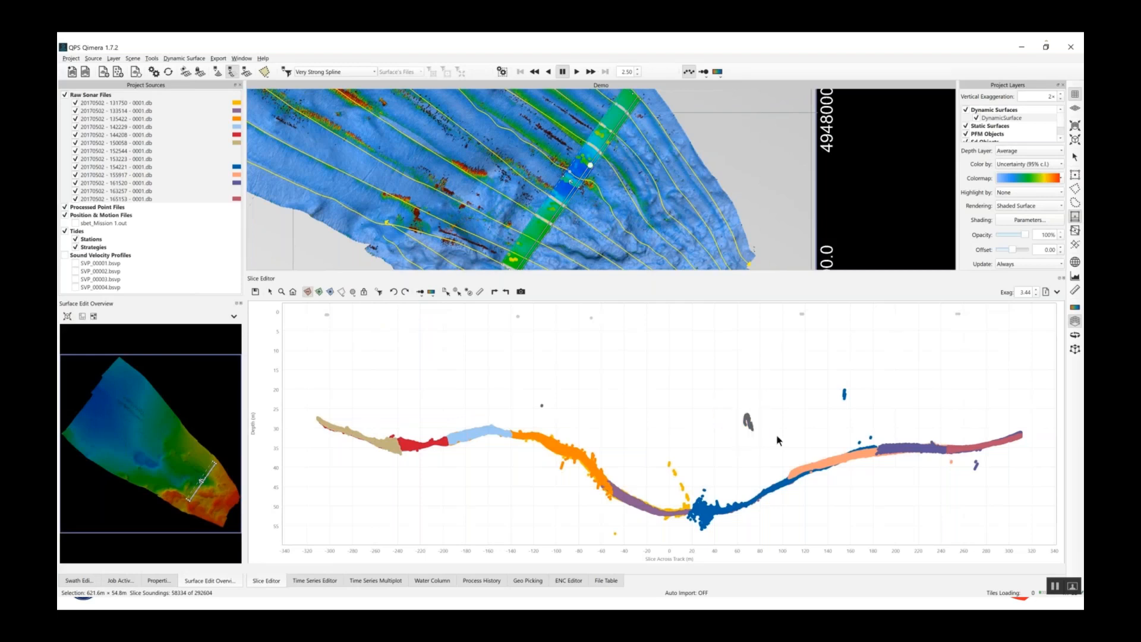
Step: Reject the small blue outlier cluster high above the seafloor using Free Select
click(343, 293)
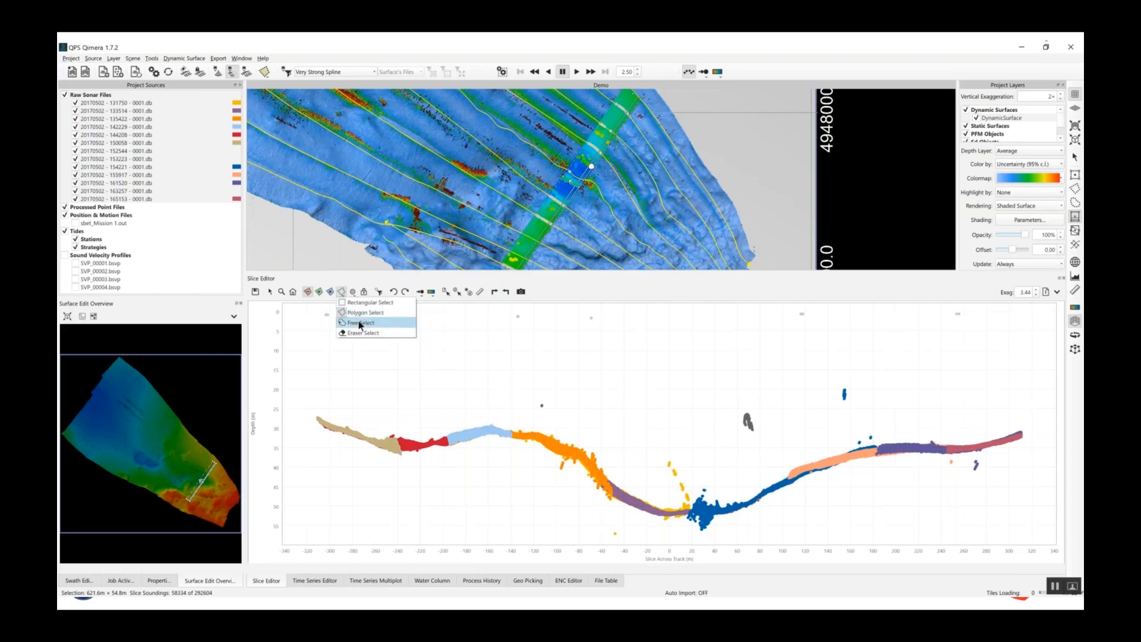
click(361, 323)
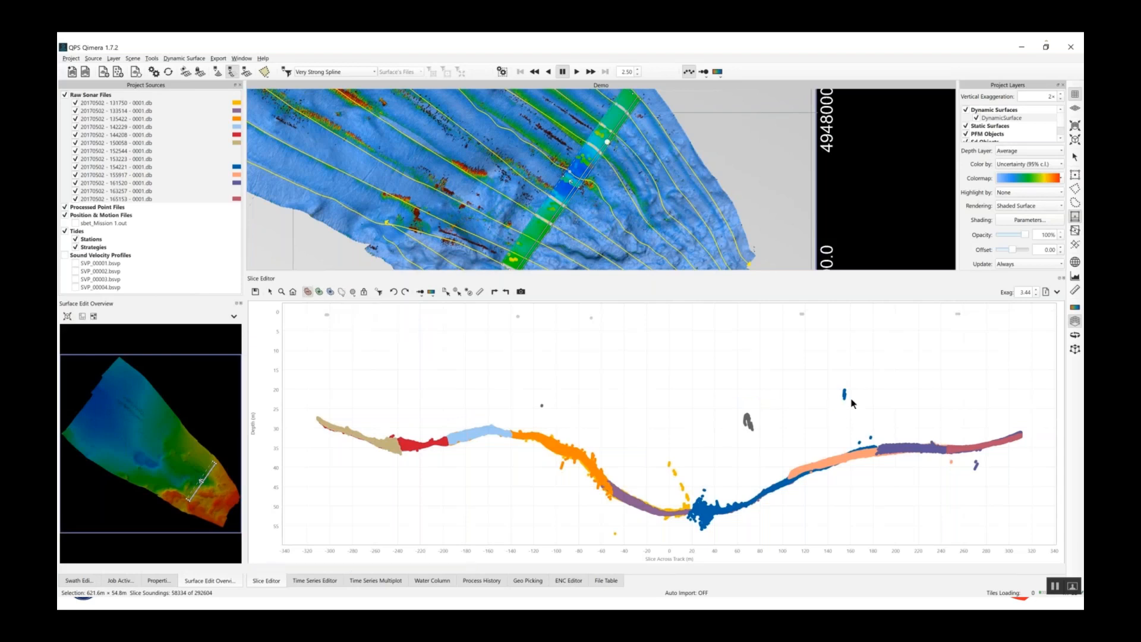
drag(839, 409, 853, 398)
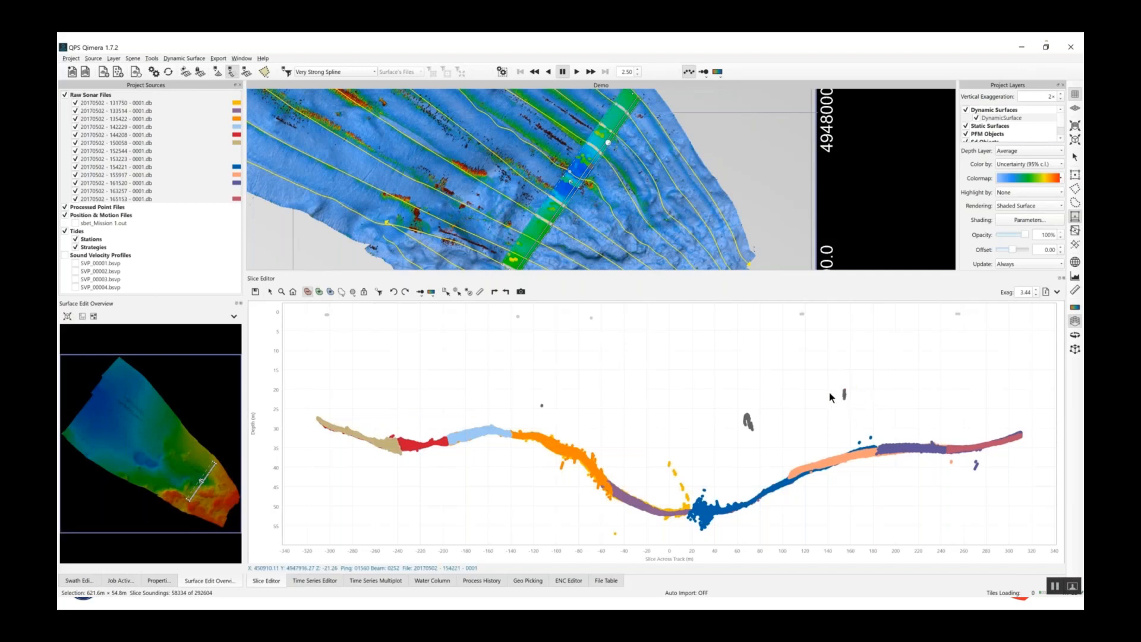
Step: Select the yellow streak of outliers above the trough freehand and set the suspect flag on them
click(330, 292)
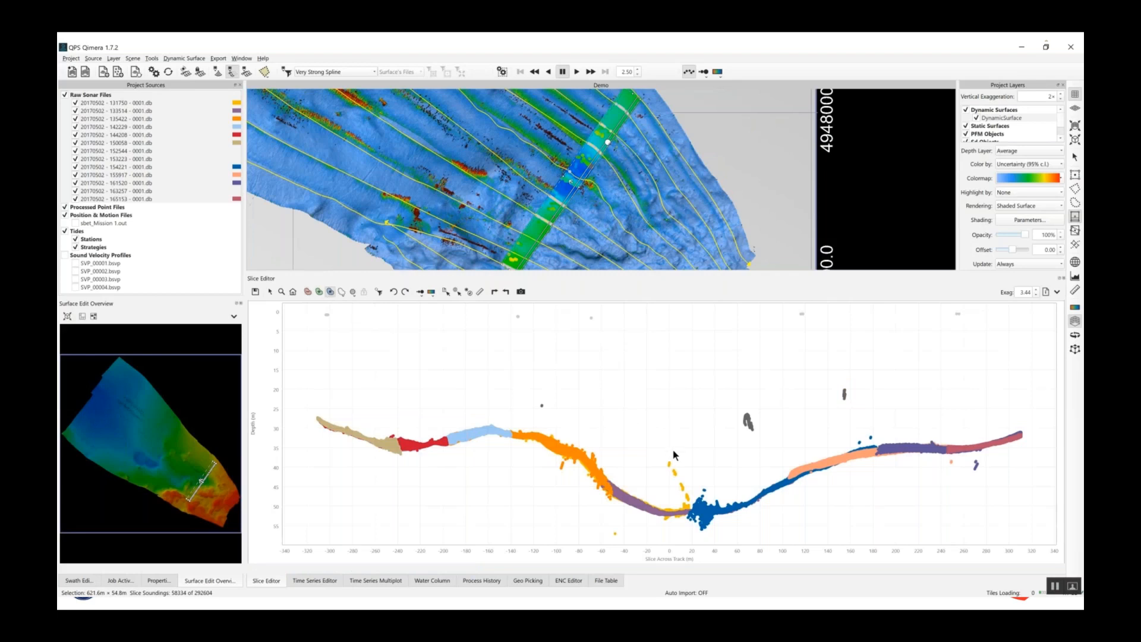
drag(681, 458, 690, 505)
right_click(690, 441)
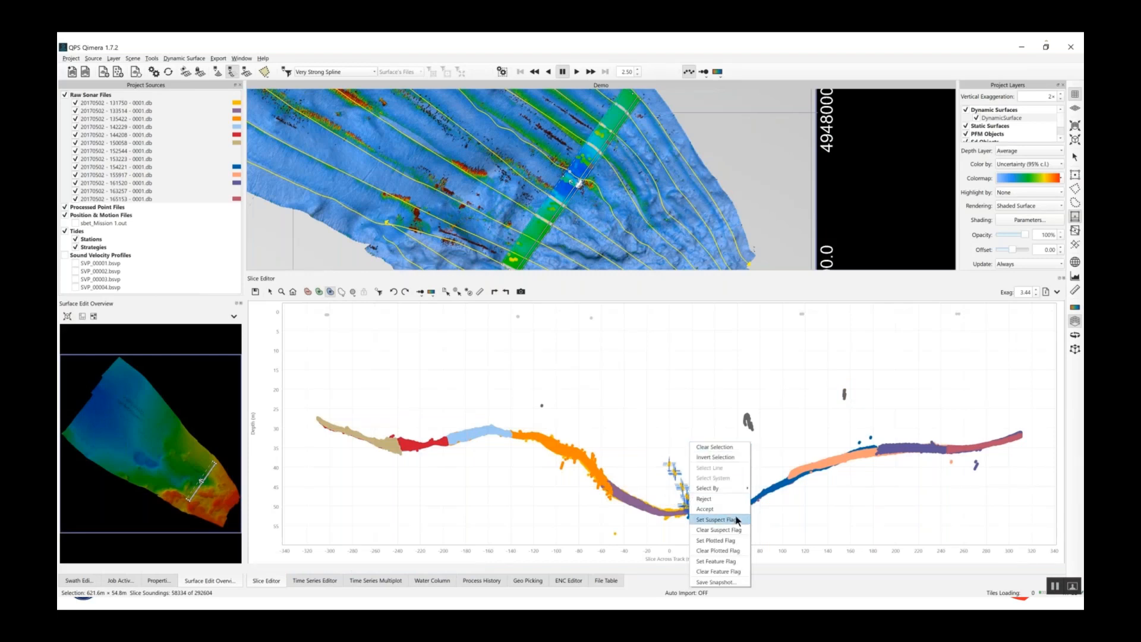
click(740, 518)
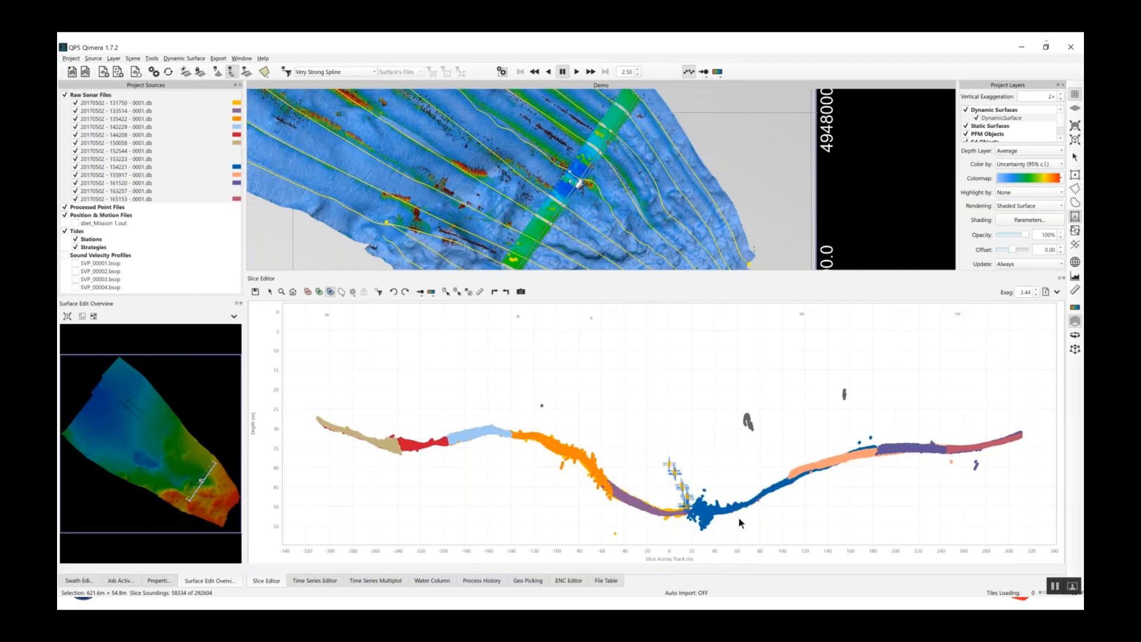
Step: Use Eraser Select to reject the noise above the blue trough soundings and the stray points below the purple and red lines
click(319, 291)
click(343, 295)
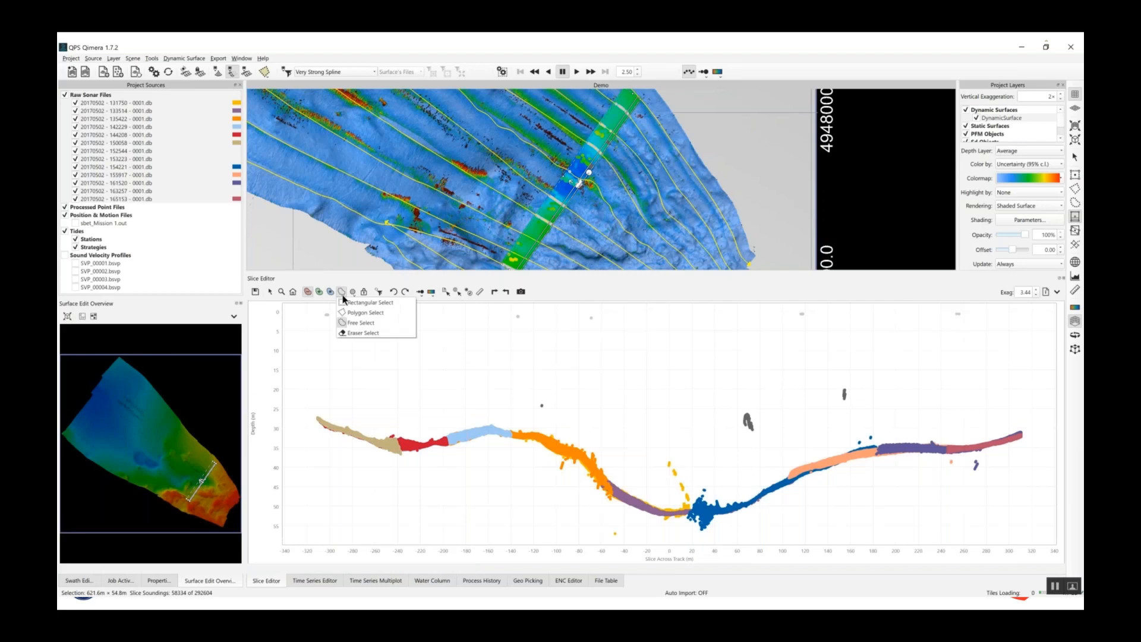
click(375, 333)
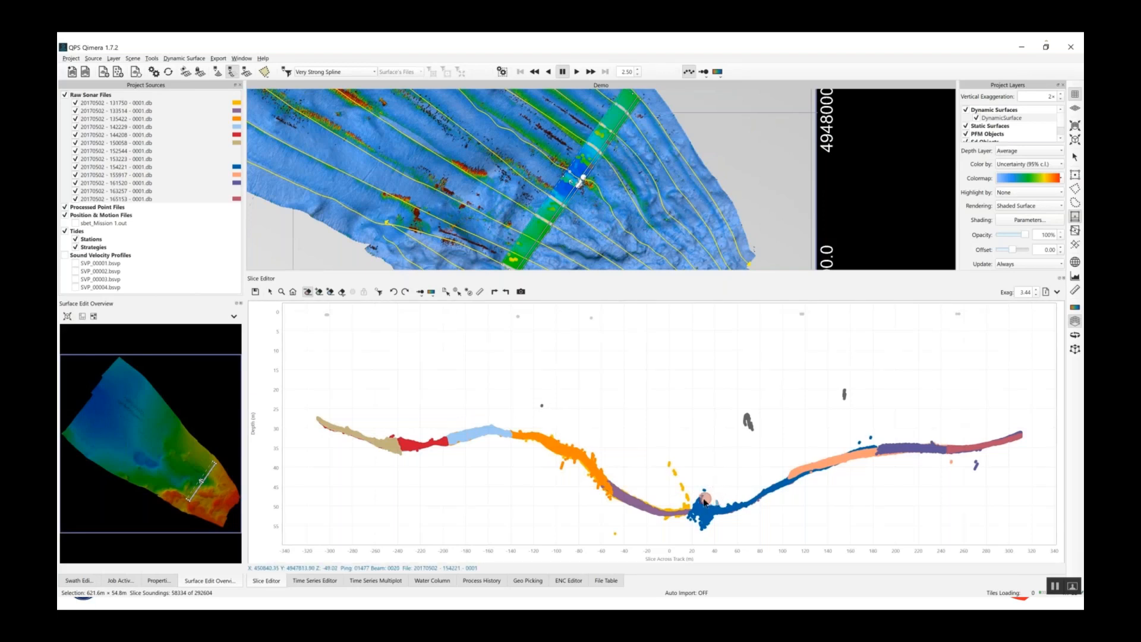
drag(702, 496, 713, 479)
click(975, 465)
click(951, 469)
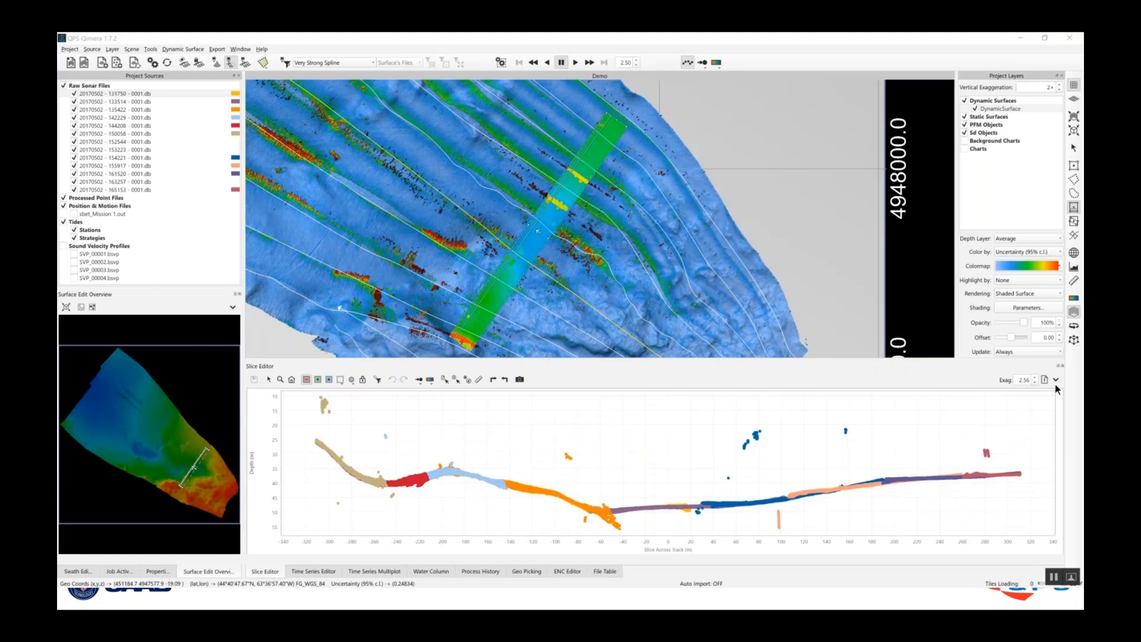
Step: Restrict slice editing to the selected files, and try rejecting a rectangle of the yellow line's soundings across the trough before undoing it
click(1056, 380)
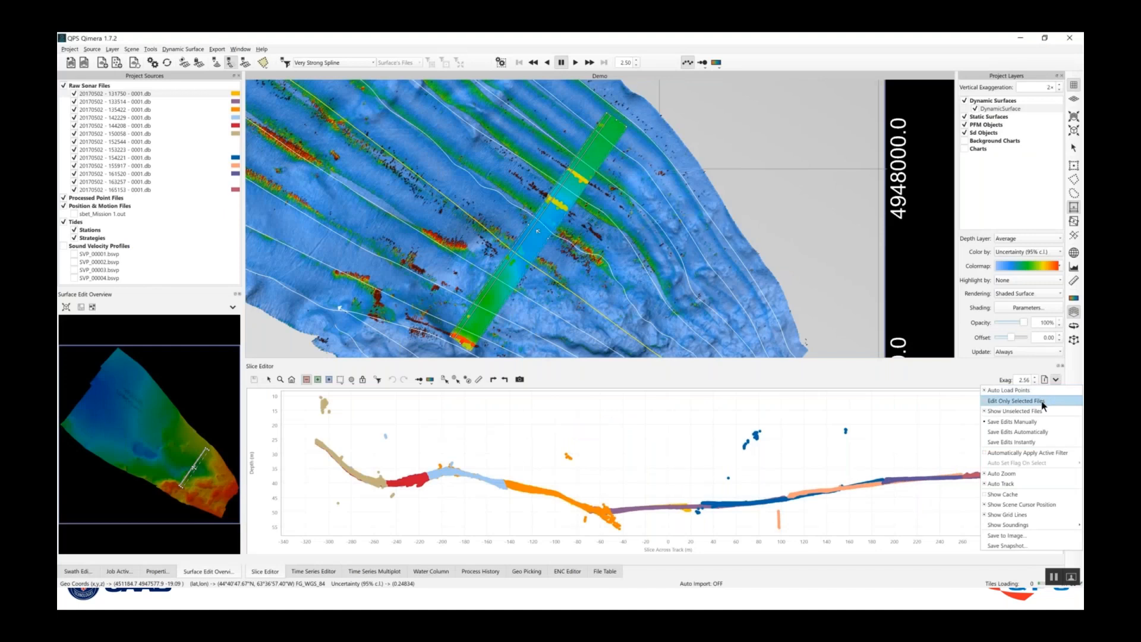
click(1017, 401)
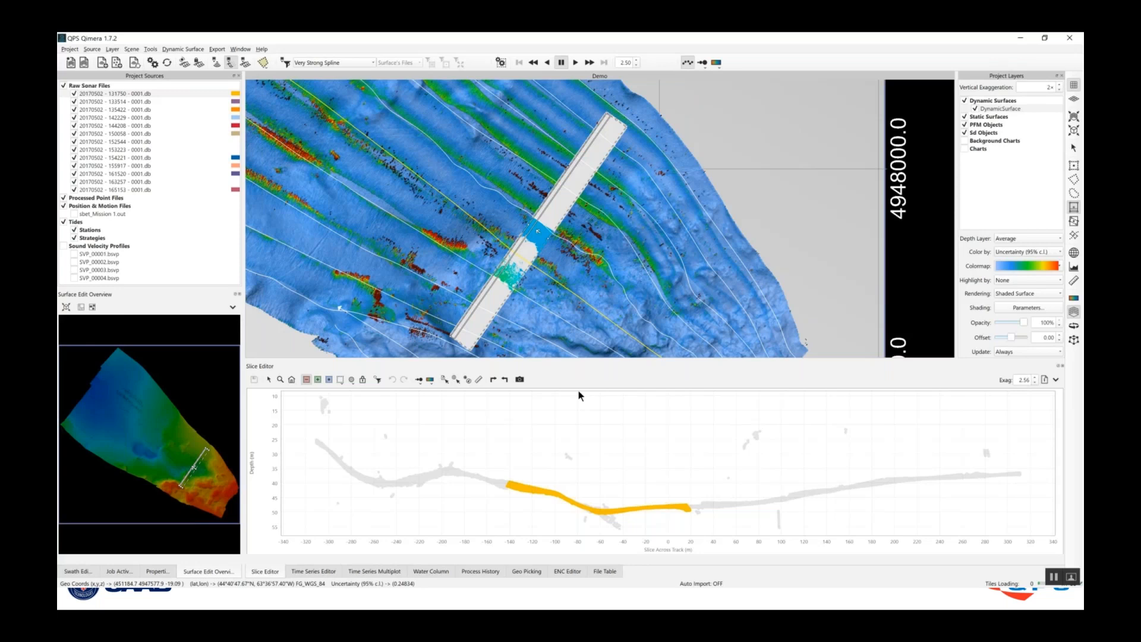
click(306, 380)
drag(575, 489, 624, 527)
drag(625, 531, 625, 530)
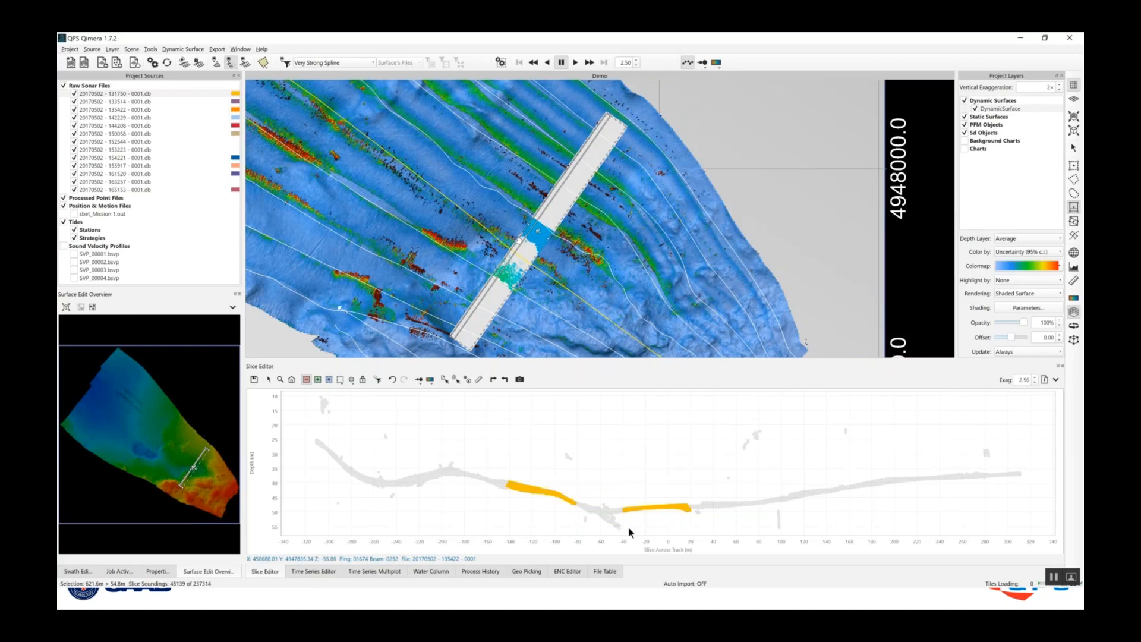
key(ctrl+z)
Step: Select the raw sonar file 20170502 - 135422 for editing and toggle the display of unselected files off and on again
click(220, 109)
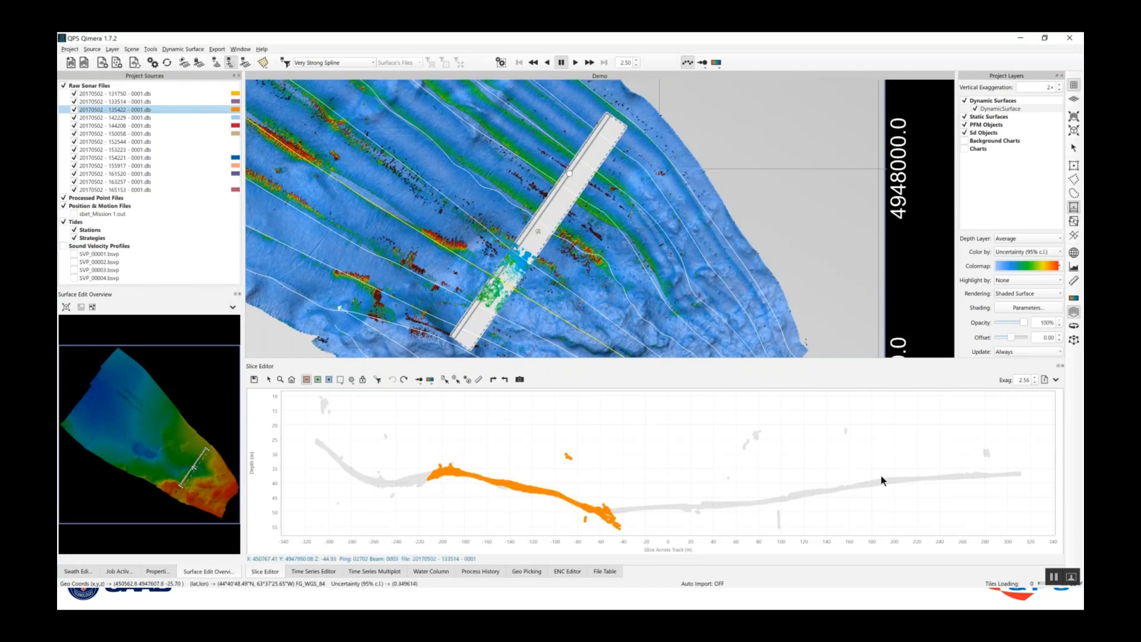
click(1055, 381)
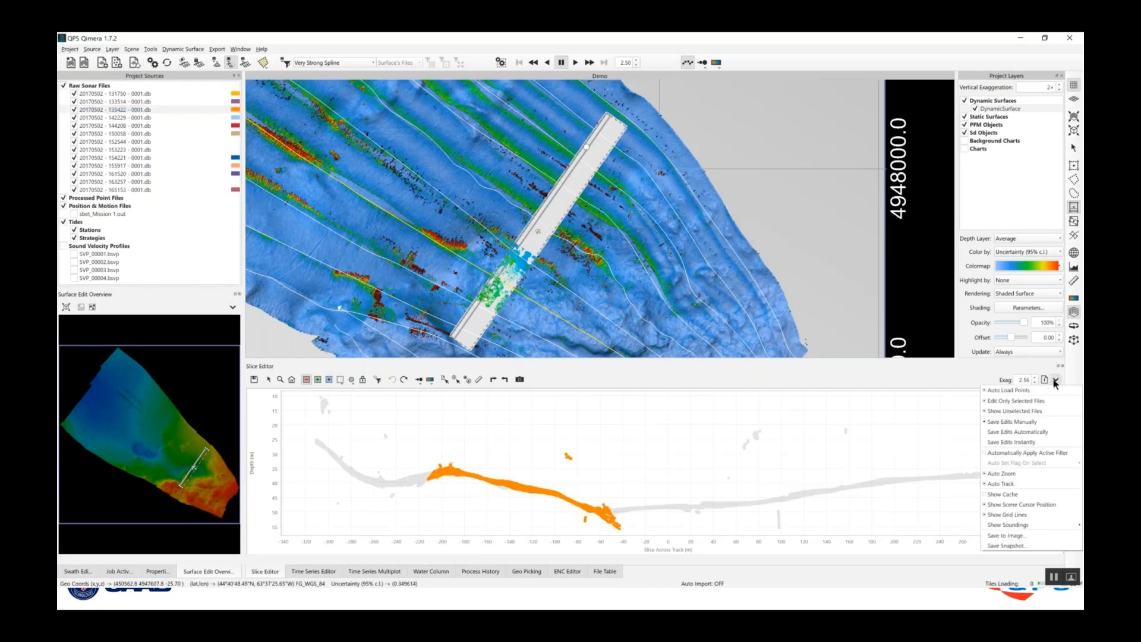
click(1062, 415)
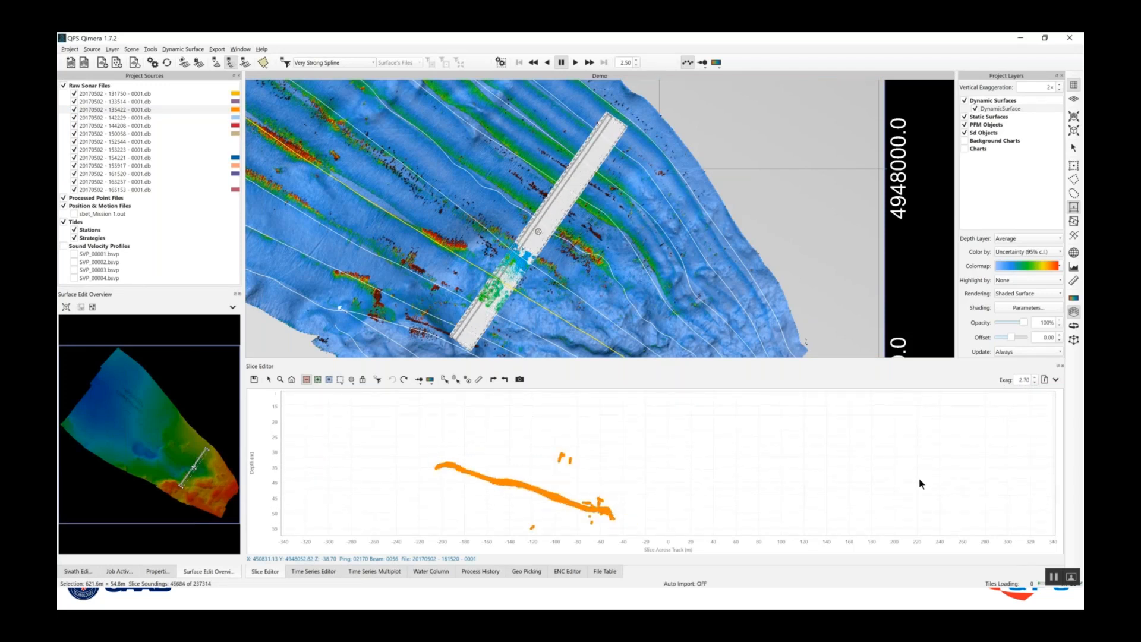
click(1056, 380)
click(1056, 410)
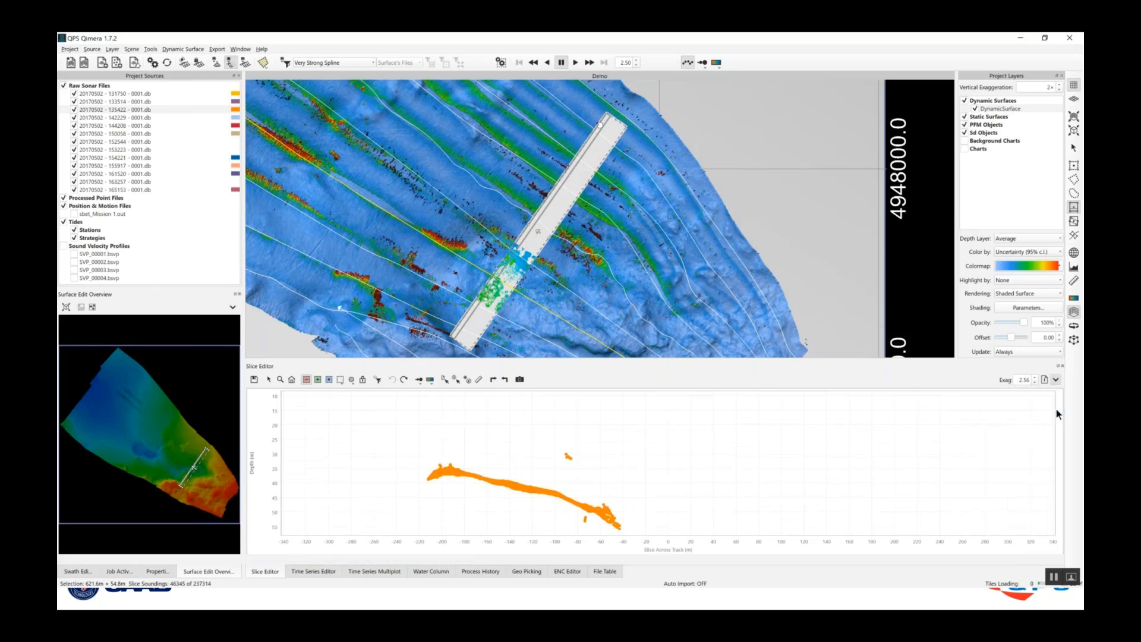
Step: Turn off Edit Only Selected Files in the Slice Editor
click(1055, 380)
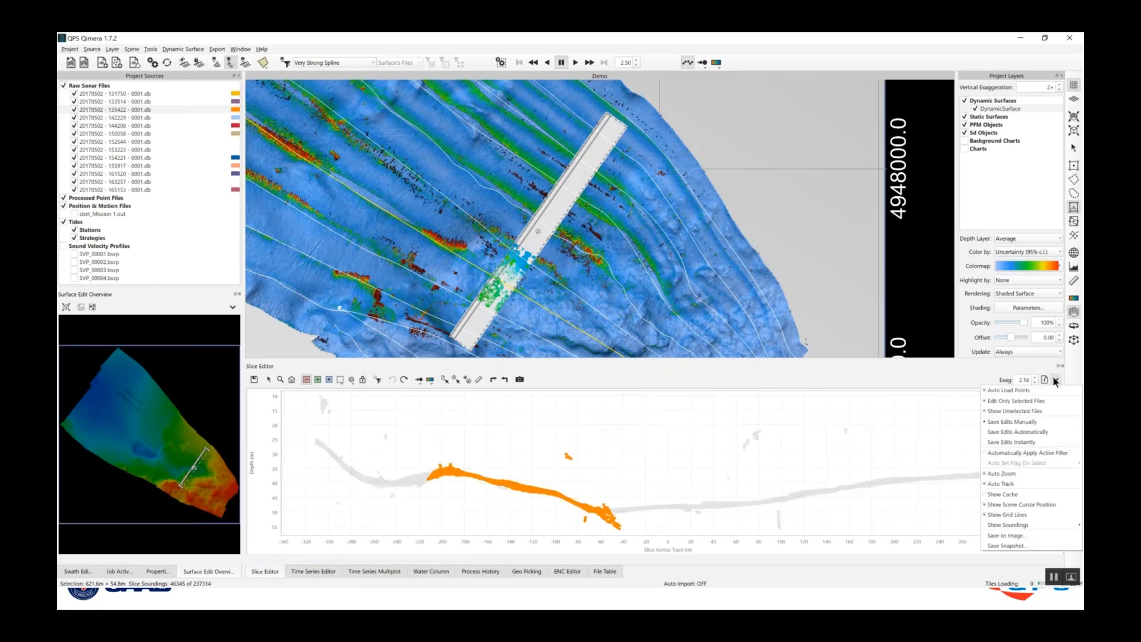
click(1052, 401)
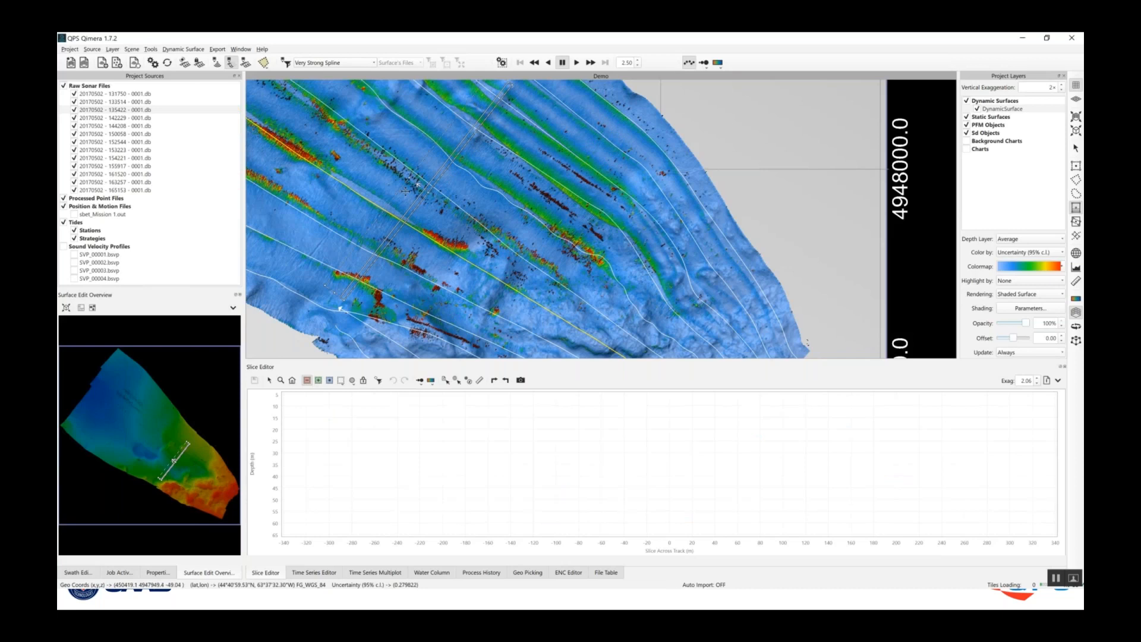
Step: Move the slice to another part of the survey lines and back toward the noisy area
click(405, 191)
drag(405, 190, 537, 235)
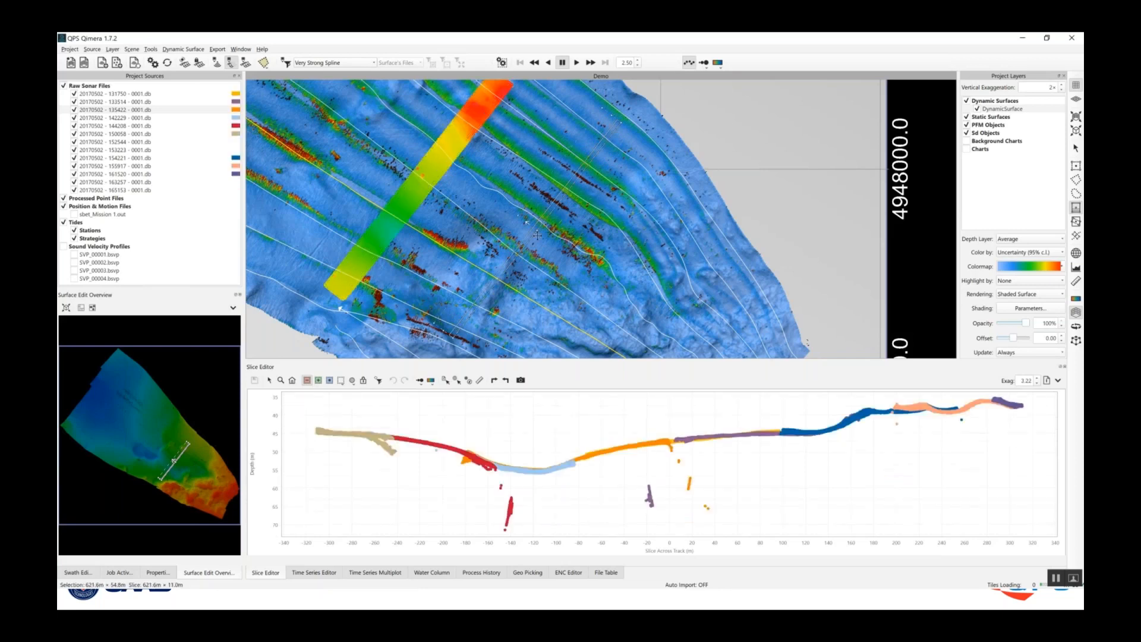
click(537, 235)
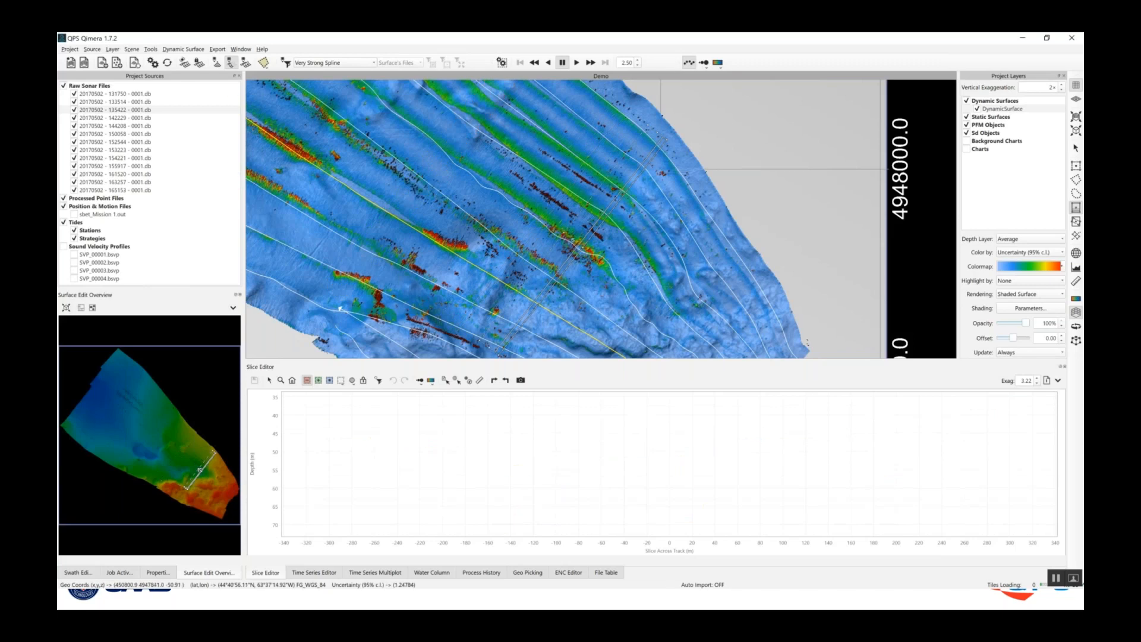
Step: Rotate the slice along the survey lines and back across them, and widen it to about 150 m
drag(575, 242, 596, 244)
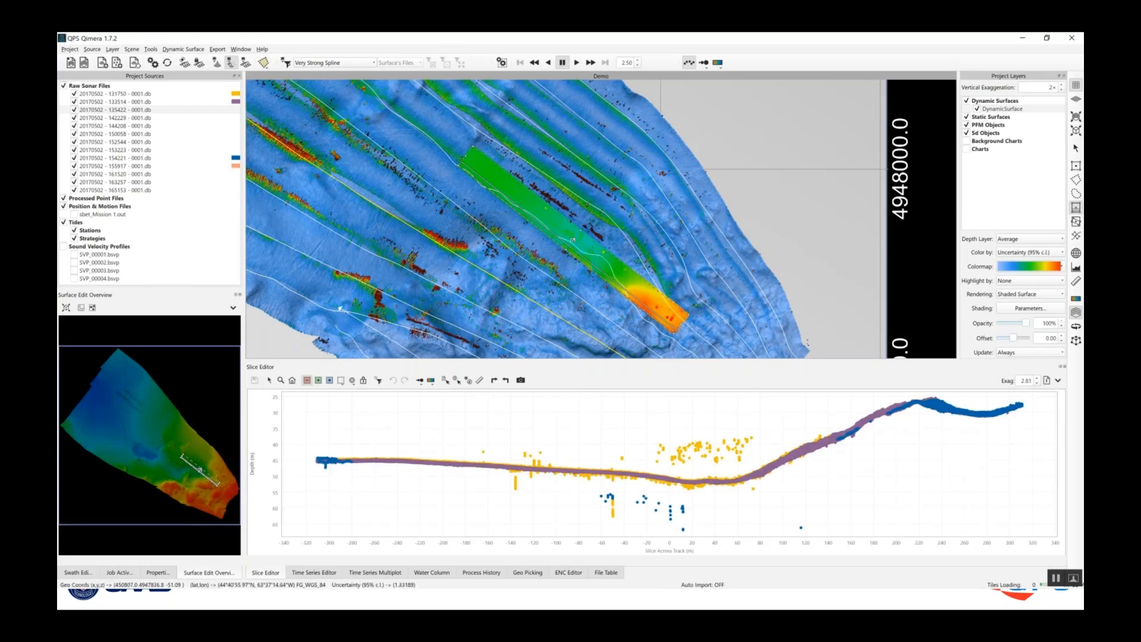
drag(573, 240, 543, 243)
drag(645, 124, 628, 122)
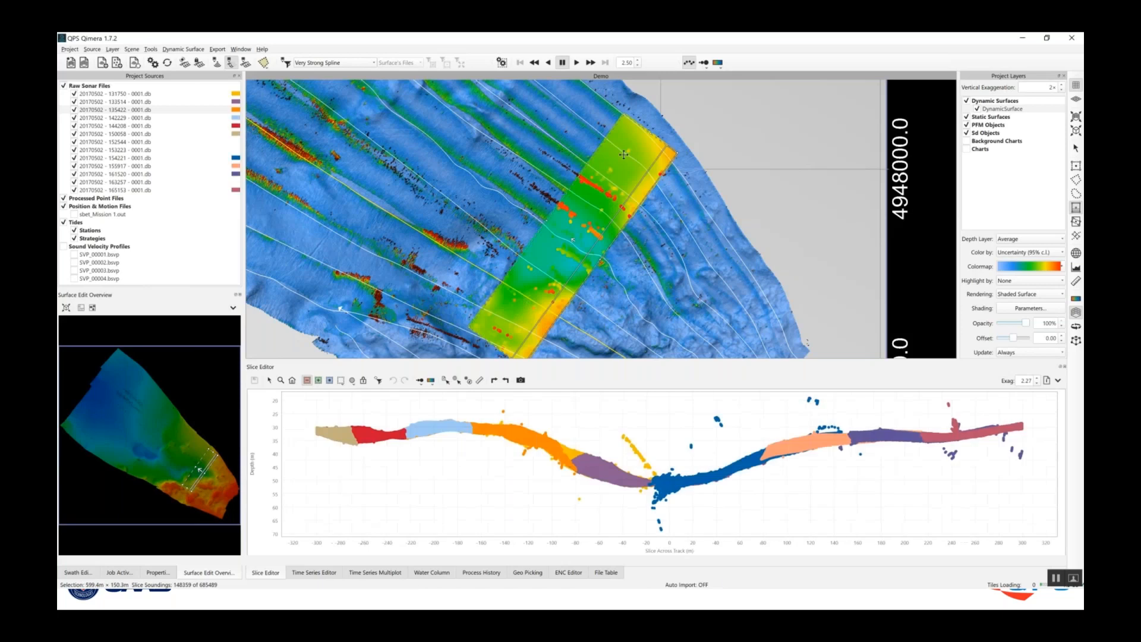
click(1059, 380)
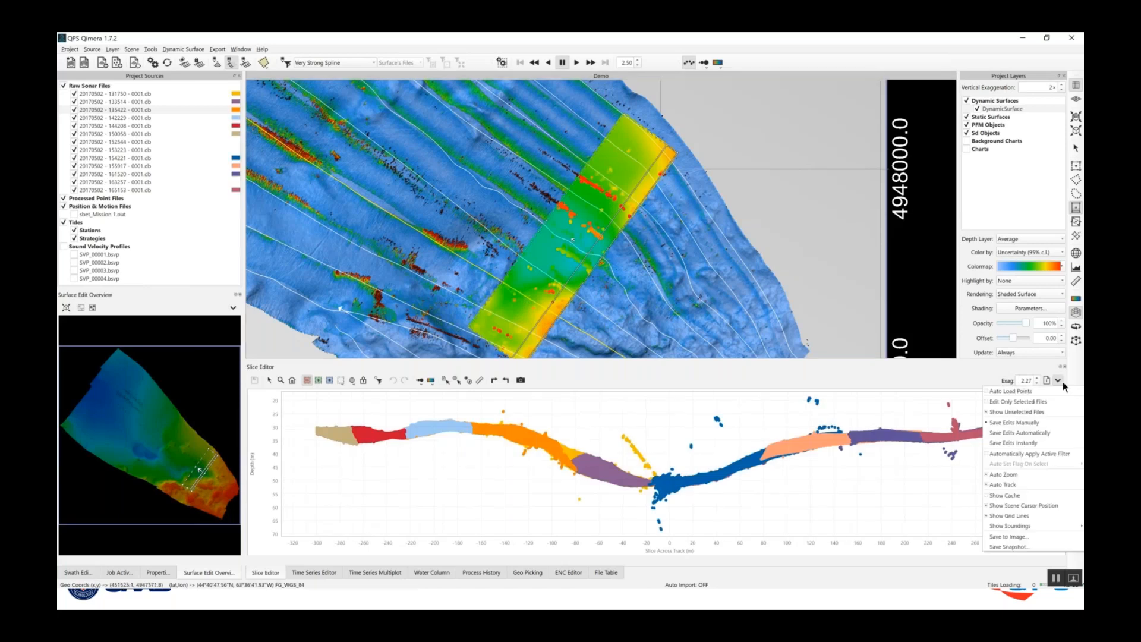
click(1062, 381)
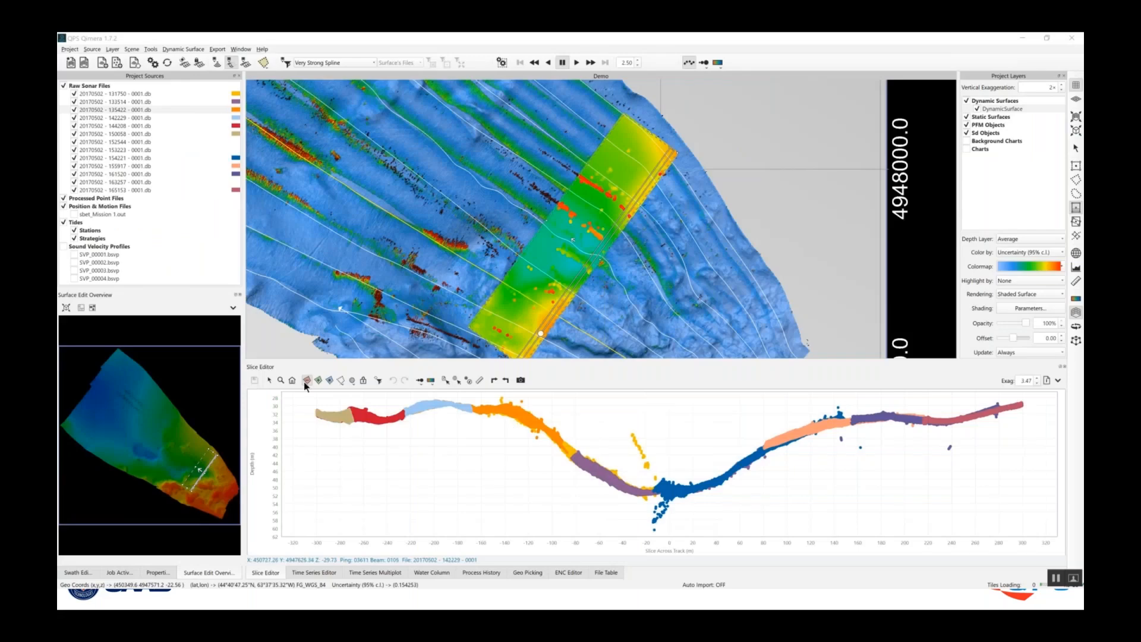
Step: Outline the stray soundings above the trough with a four-sided polygon selection, then remove its recently placed vertices without applying an edit
click(618, 423)
click(653, 421)
click(669, 473)
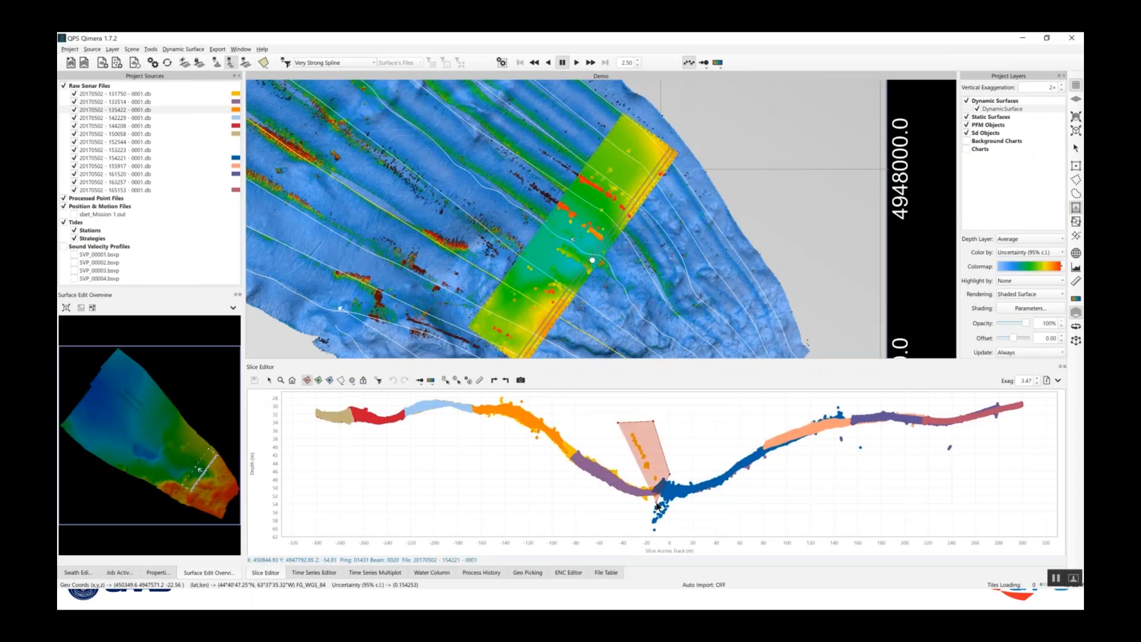
click(657, 504)
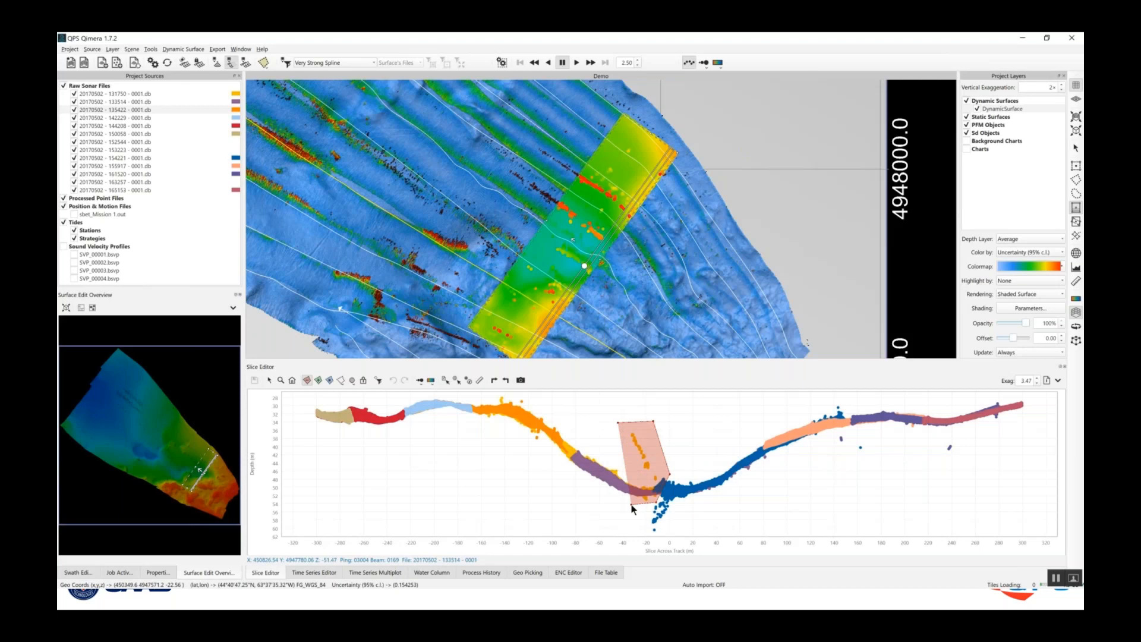
right_click(631, 505)
right_click(631, 505)
right_click(631, 505)
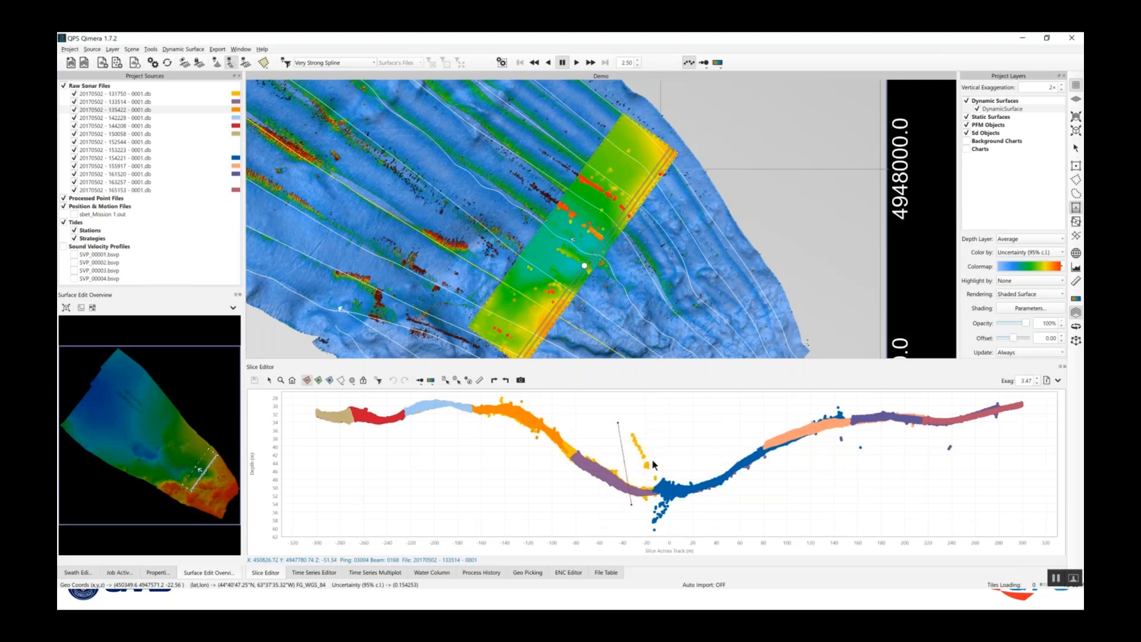
Step: Place new polygon vertices around the stray soundings and step back through them until the whole outline is removed
click(664, 398)
click(683, 445)
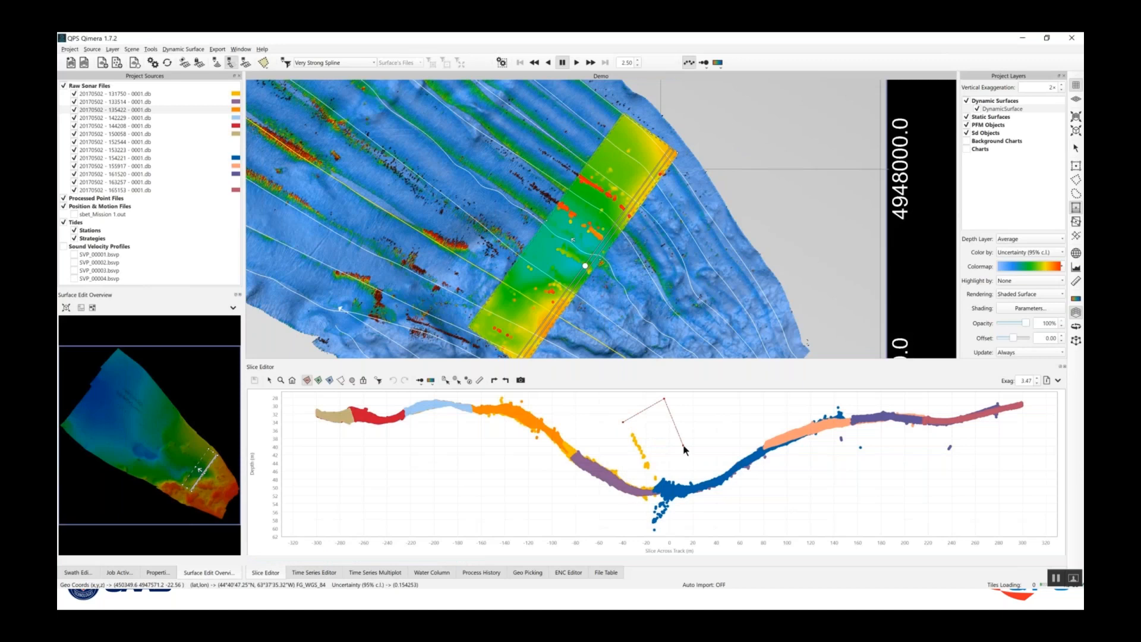
click(652, 468)
right_click(652, 468)
right_click(656, 468)
right_click(664, 465)
right_click(670, 440)
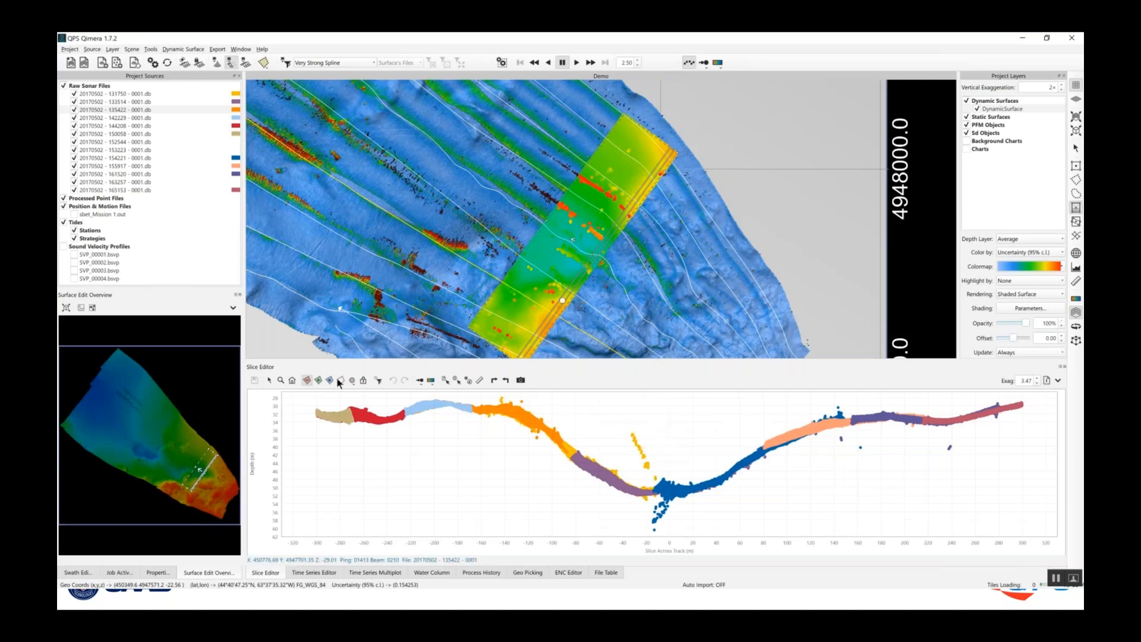
Step: Switch to Rectangular Select and try selection boxes over the stray soundings and the slope beside the trough
click(341, 382)
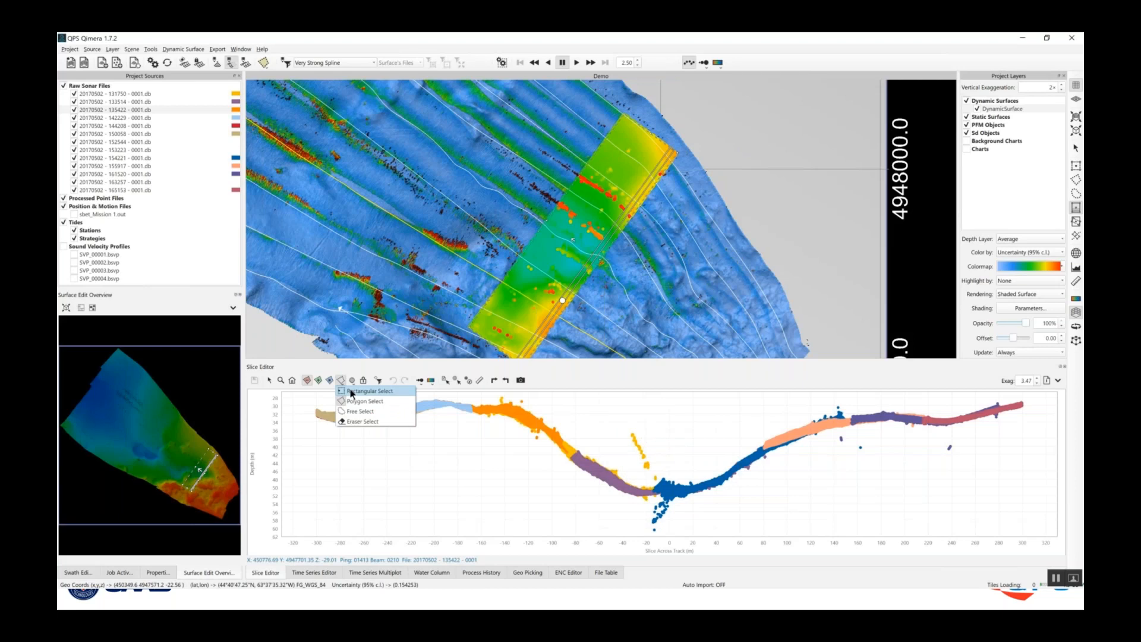
click(351, 392)
drag(611, 422, 690, 489)
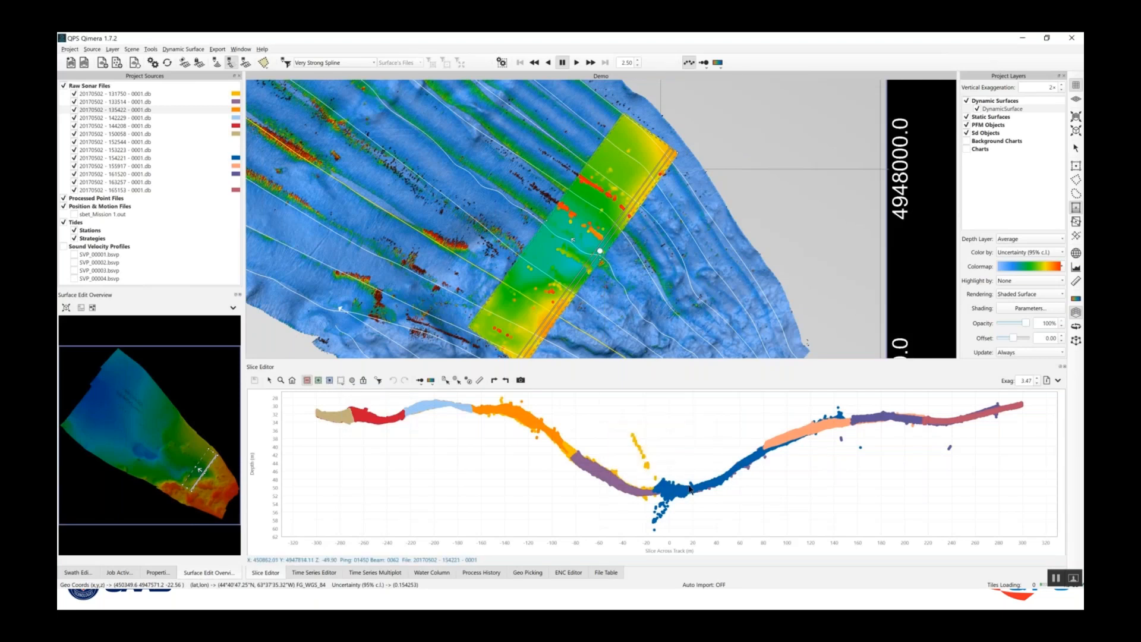
drag(694, 446, 832, 406)
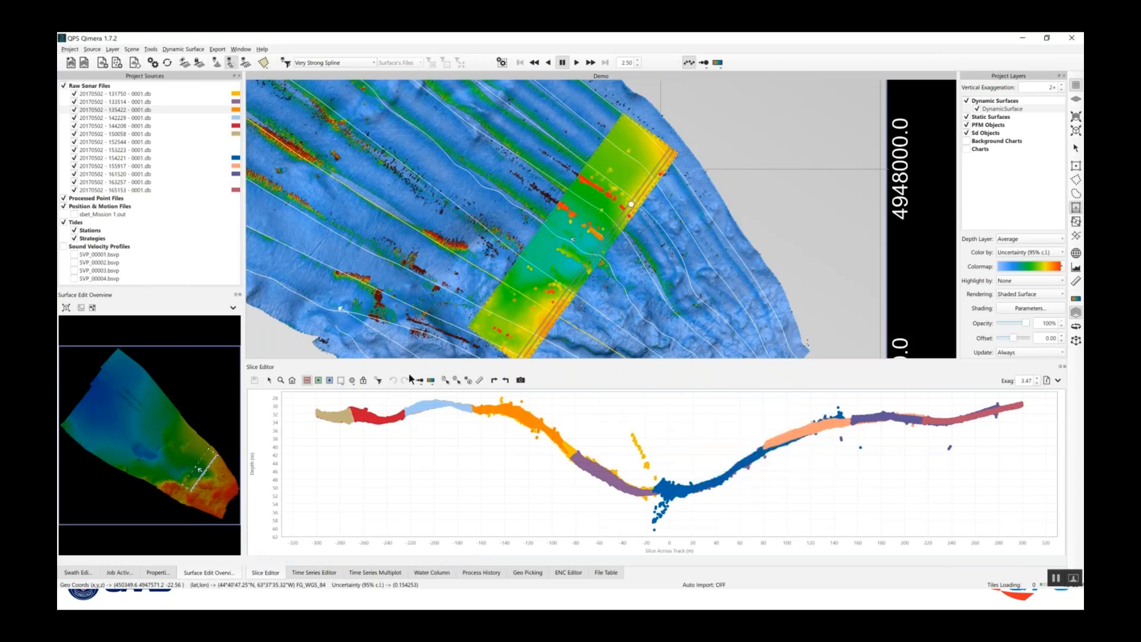
Step: Switch to Free Select and try a freehand selection around the stray soundings above the trough
click(344, 383)
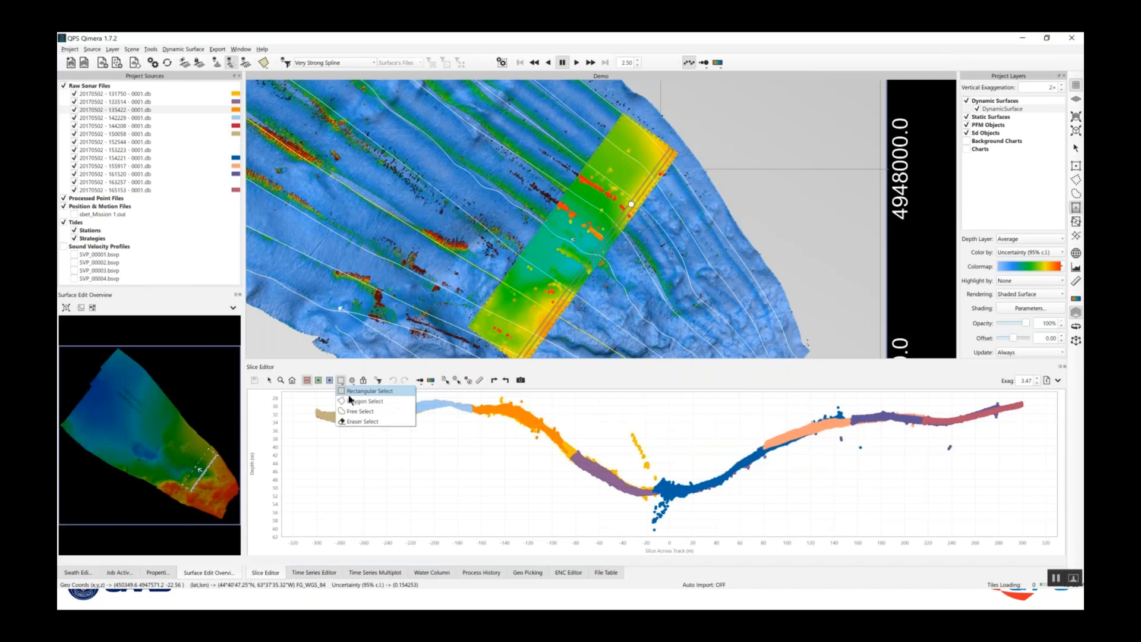
click(359, 412)
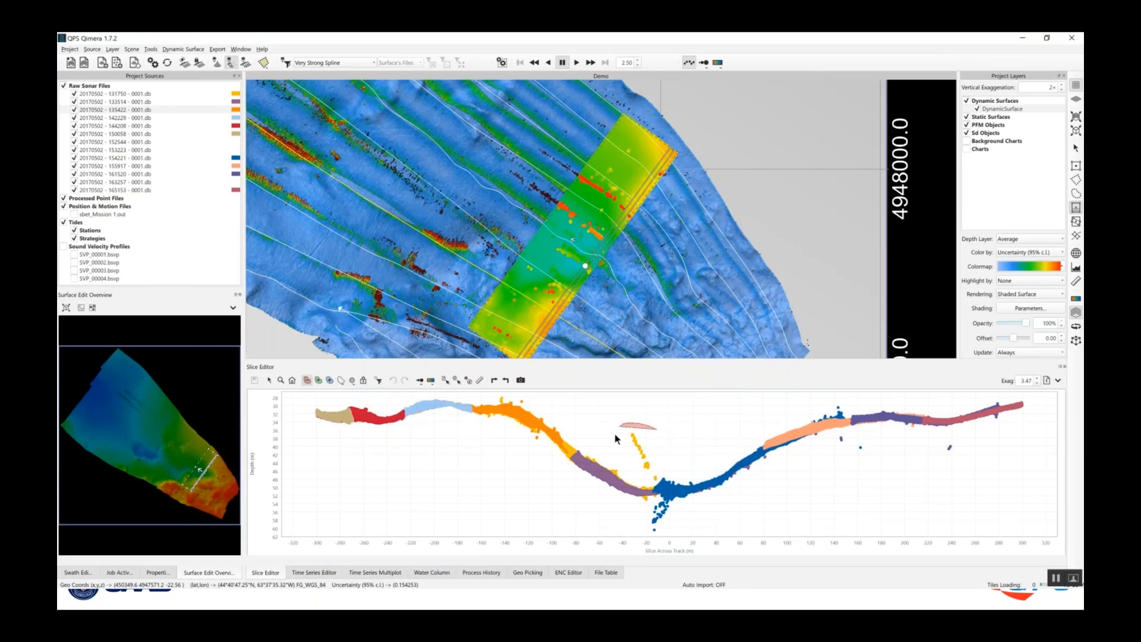
mouse_move(615, 440)
mouse_down()
mouse_move(651, 483)
mouse_move(669, 478)
mouse_move(672, 452)
mouse_move(777, 472)
mouse_move(776, 423)
mouse_move(784, 450)
mouse_up()
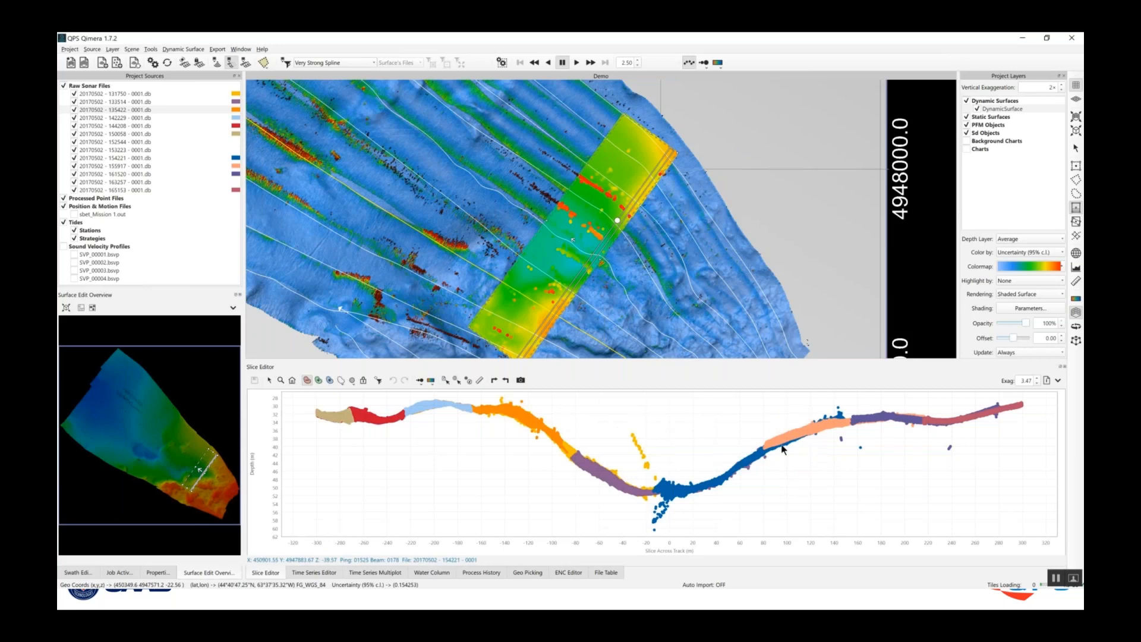
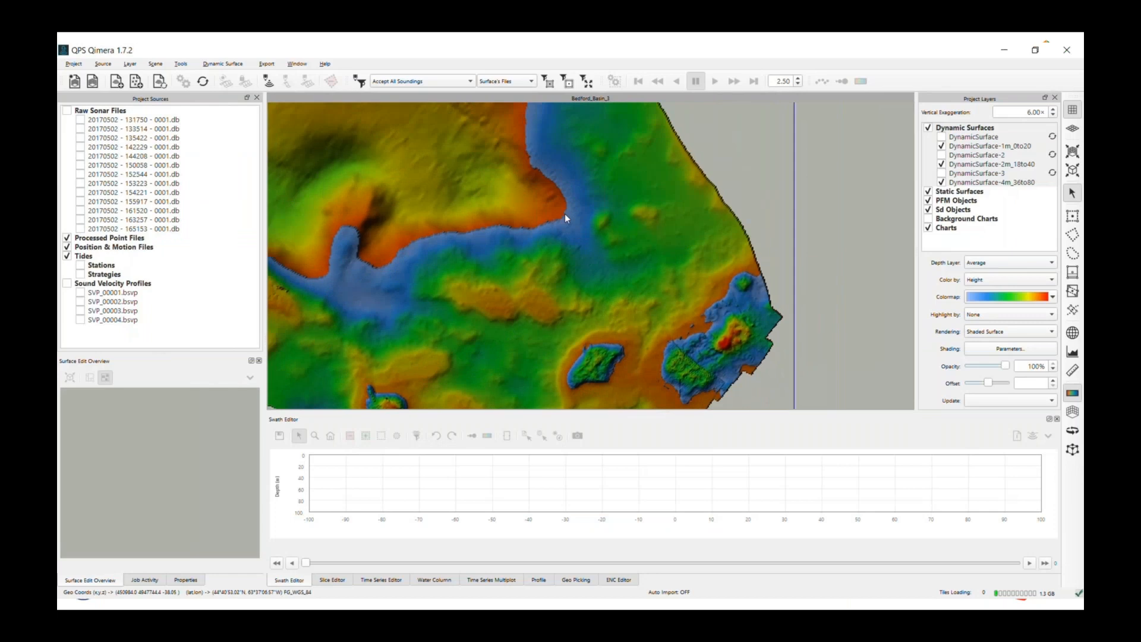
Step: Set the rendering of the dynamic surfaces to Wireframe
scroll(600, 303, down, 5)
scroll(599, 312, down, 2)
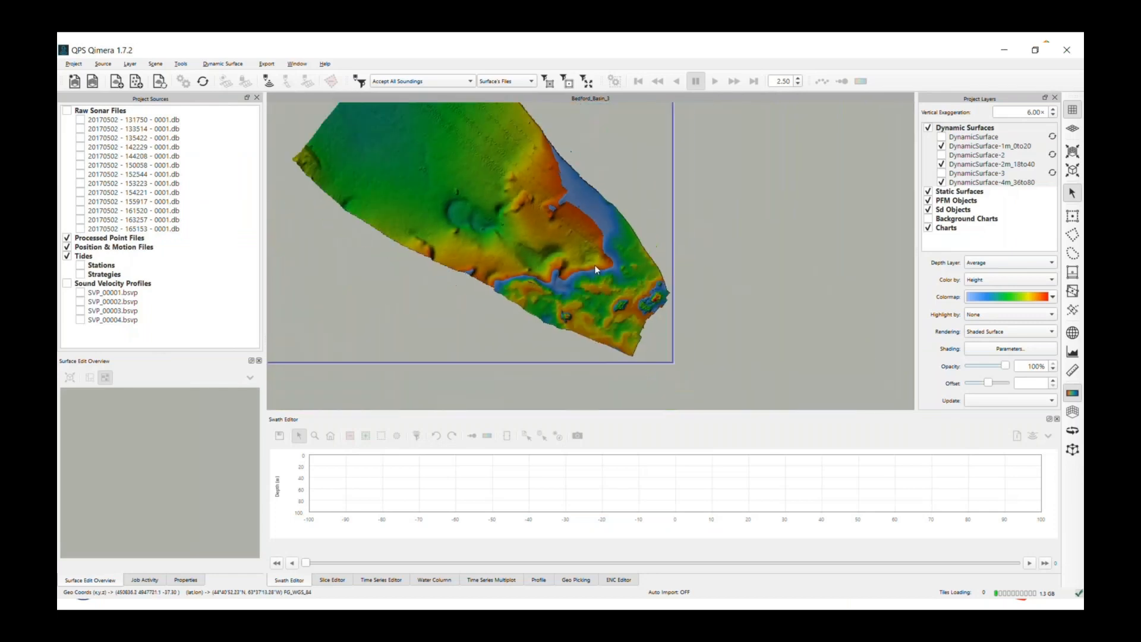
click(1001, 338)
click(986, 347)
Step: Examine the cell sizes and overlaps where the wireframe grids meet along the slope and around the shoals
scroll(565, 234, up, 3)
scroll(559, 233, up, 5)
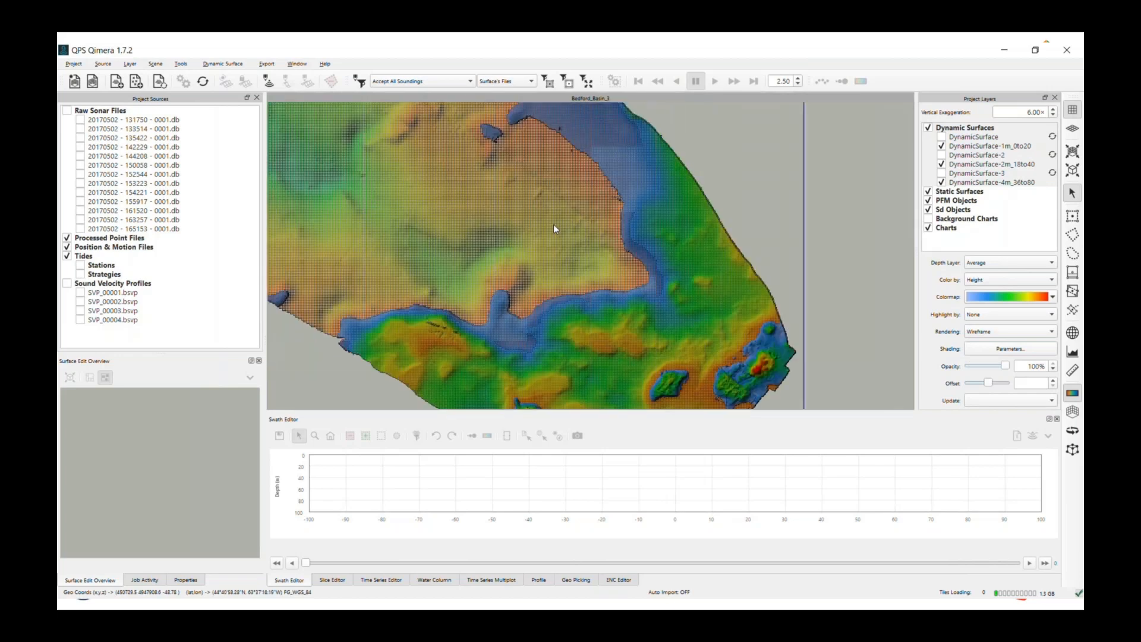
scroll(617, 254, up, 5)
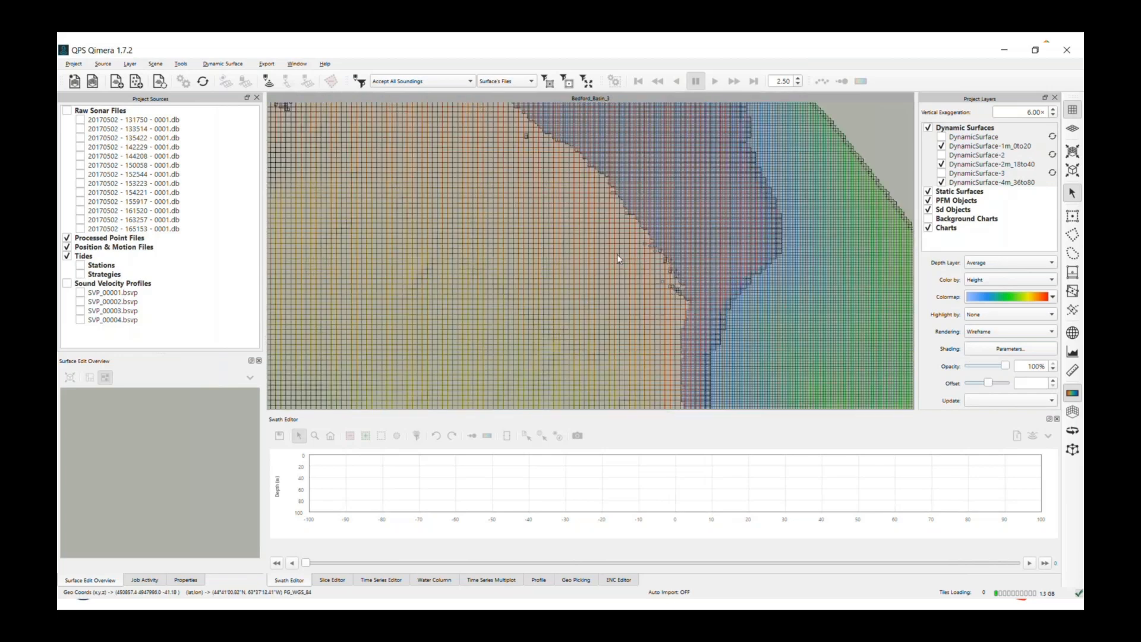
scroll(660, 315, up, 2)
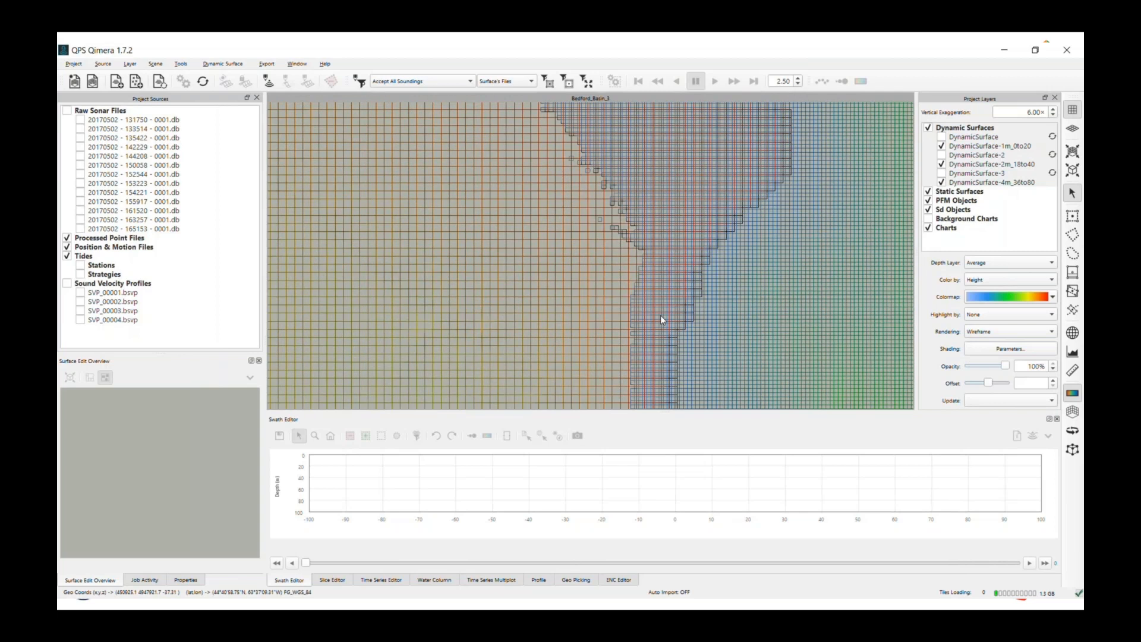
scroll(672, 341, down, 2)
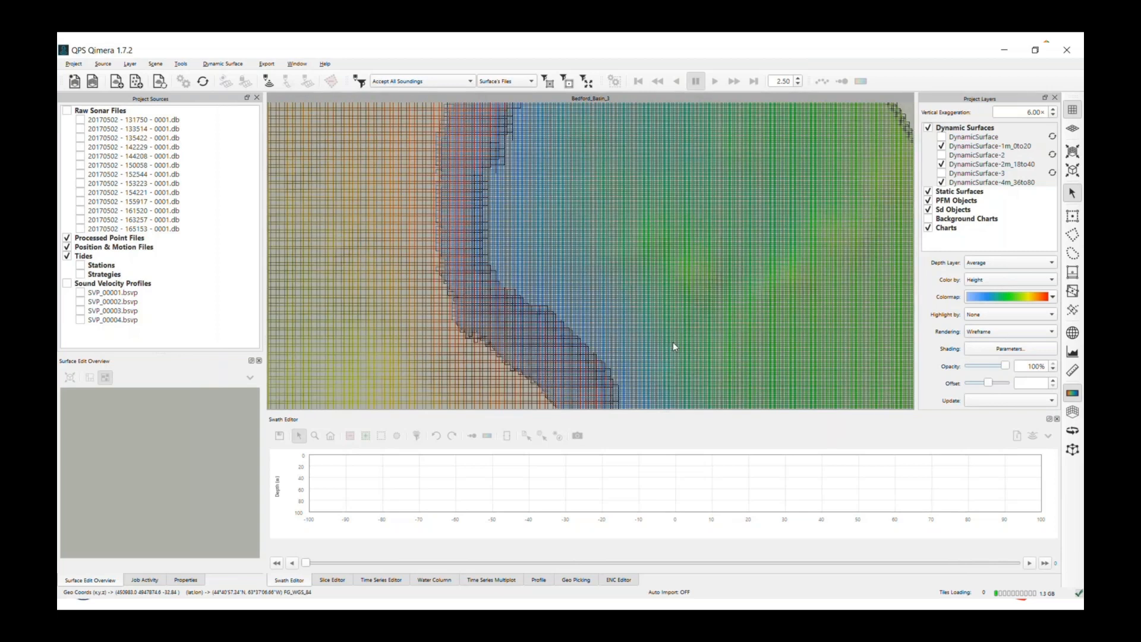
scroll(644, 323, down, 5)
scroll(661, 266, up, 6)
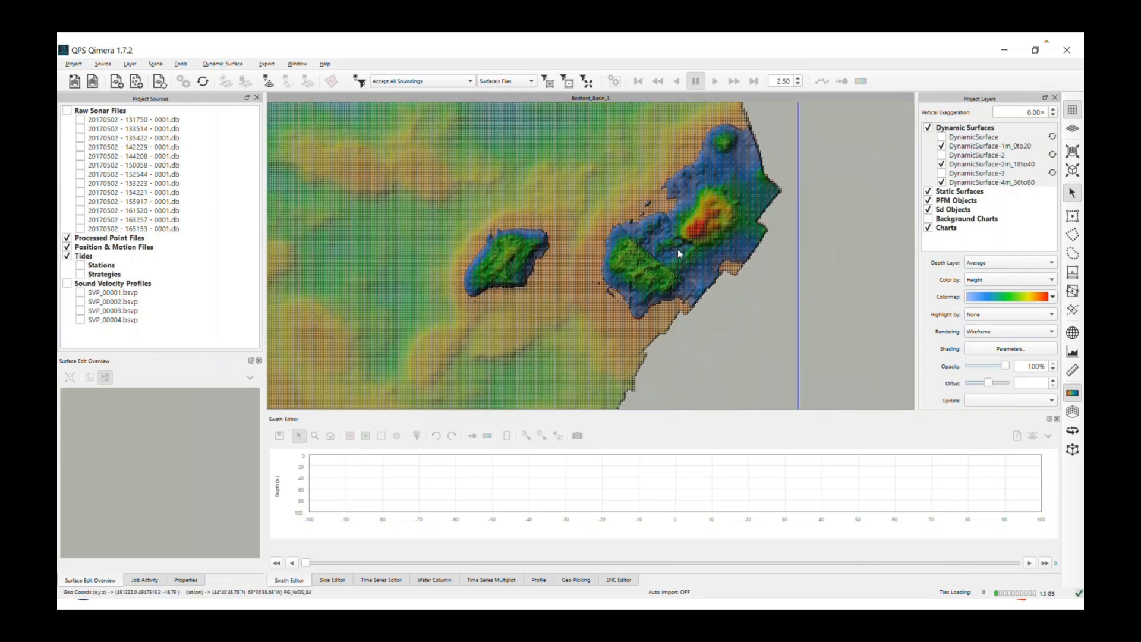
middle_drag(777, 256, 675, 261)
middle_drag(767, 110, 614, 239)
Step: Switch the scene to a 3D perspective and examine the wireframe transitions between the depth-range grids from several angles
click(1072, 128)
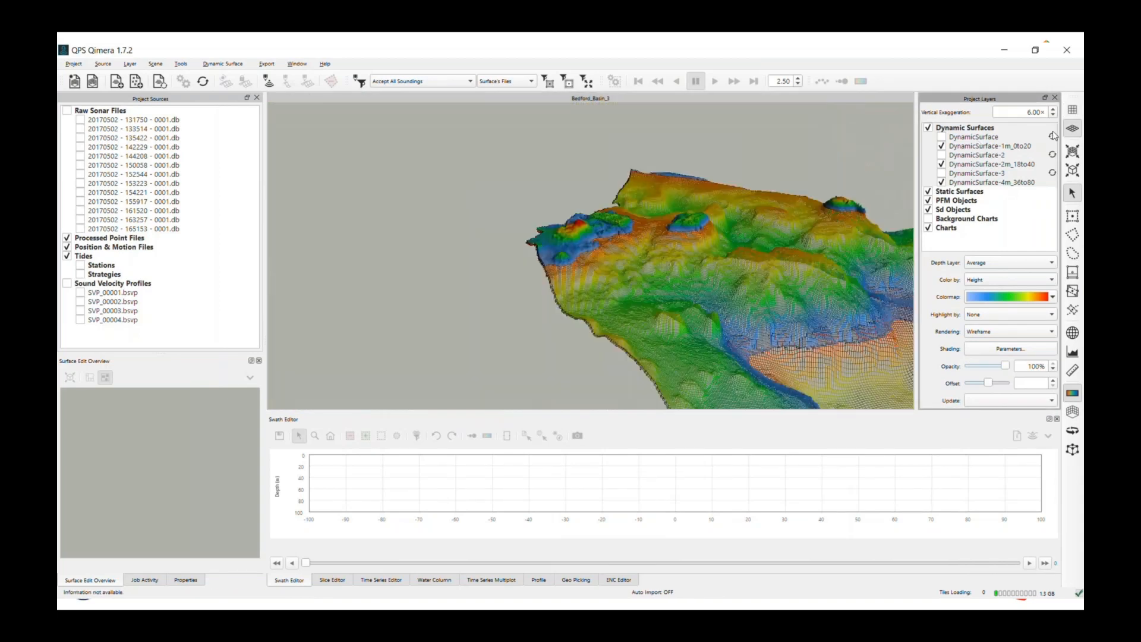
drag(769, 329, 630, 361)
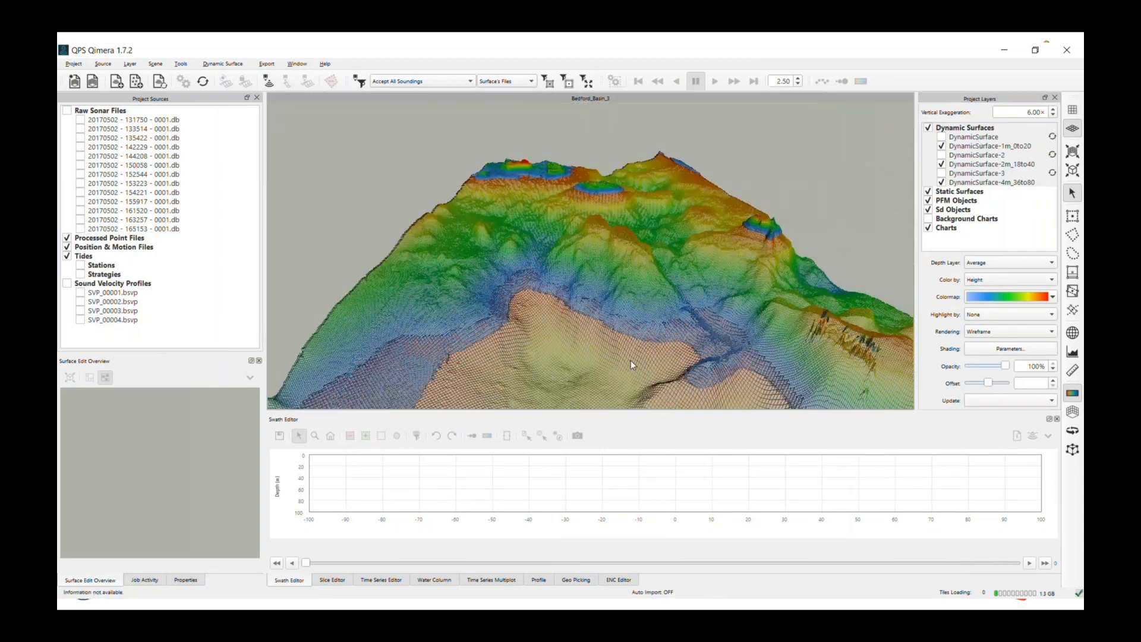
scroll(538, 255, up, 3)
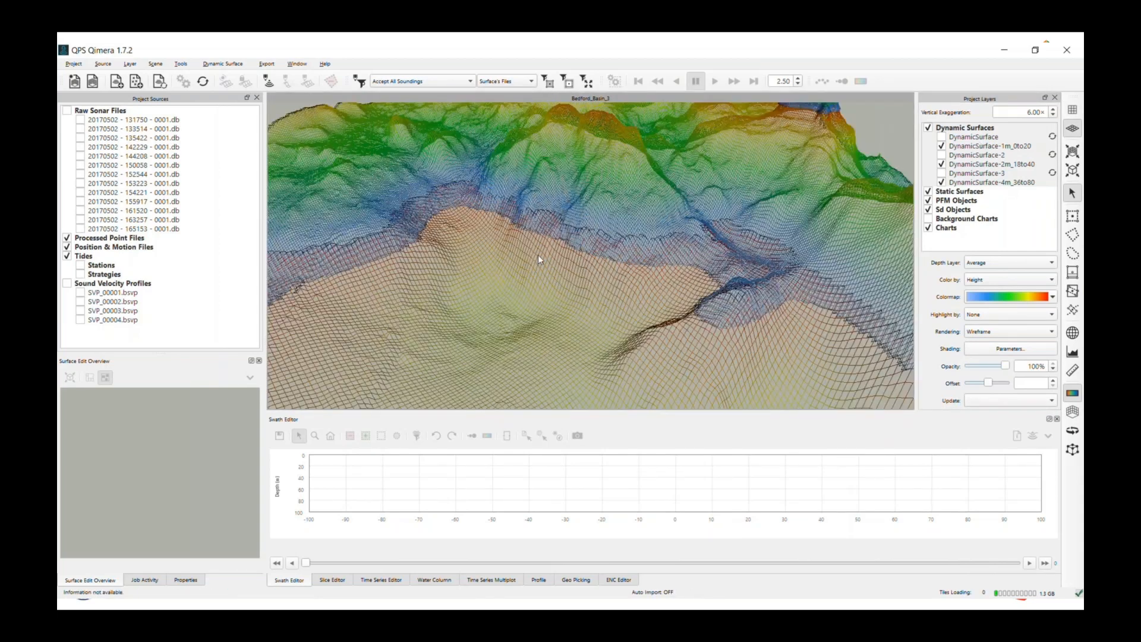
double_click(764, 252)
double_click(701, 281)
scroll(701, 282, down, 3)
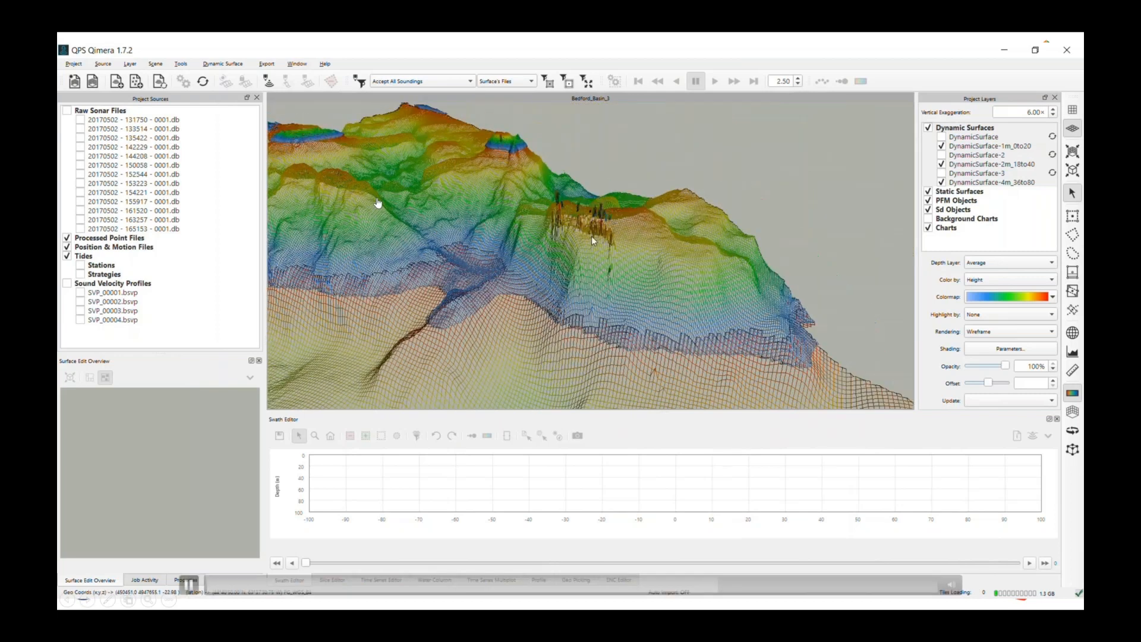
drag(493, 204, 406, 190)
double_click(407, 190)
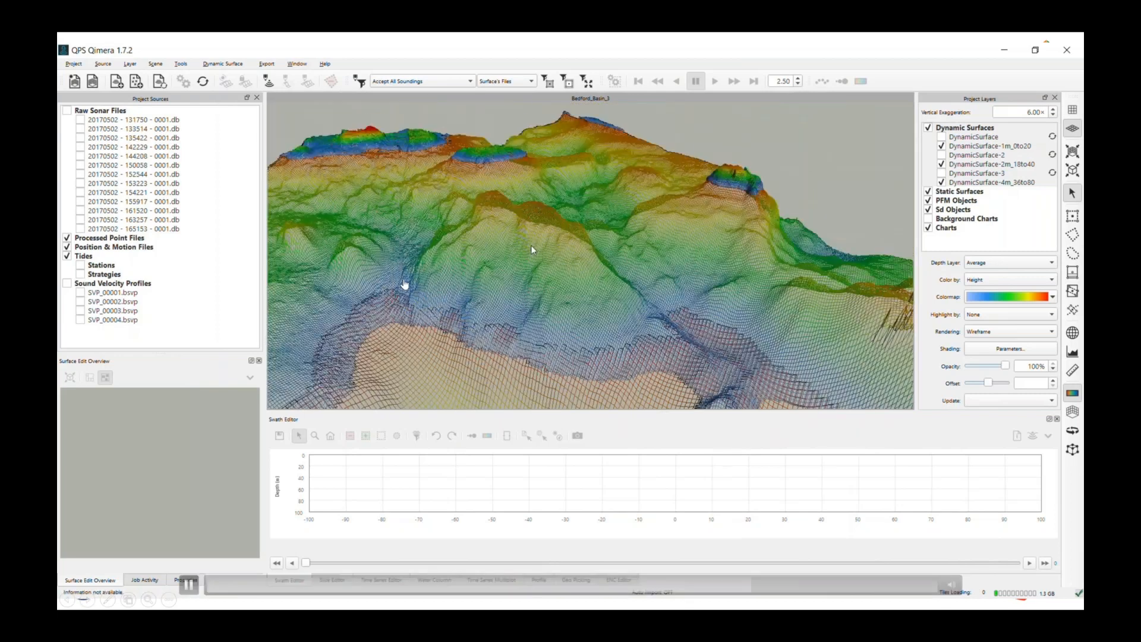
scroll(585, 237, up, 3)
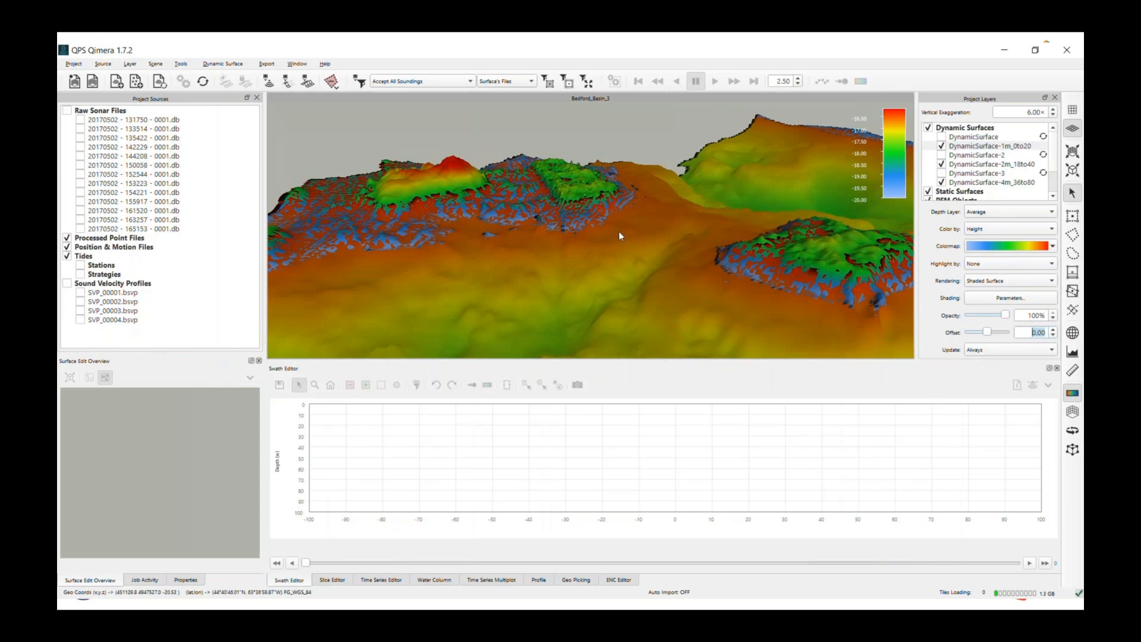
Step: Draw a depth profile about 210 m long across the two adjoining shoals and enlarge the section from about 85 to 195 m
drag(452, 170, 696, 197)
drag(344, 186, 646, 183)
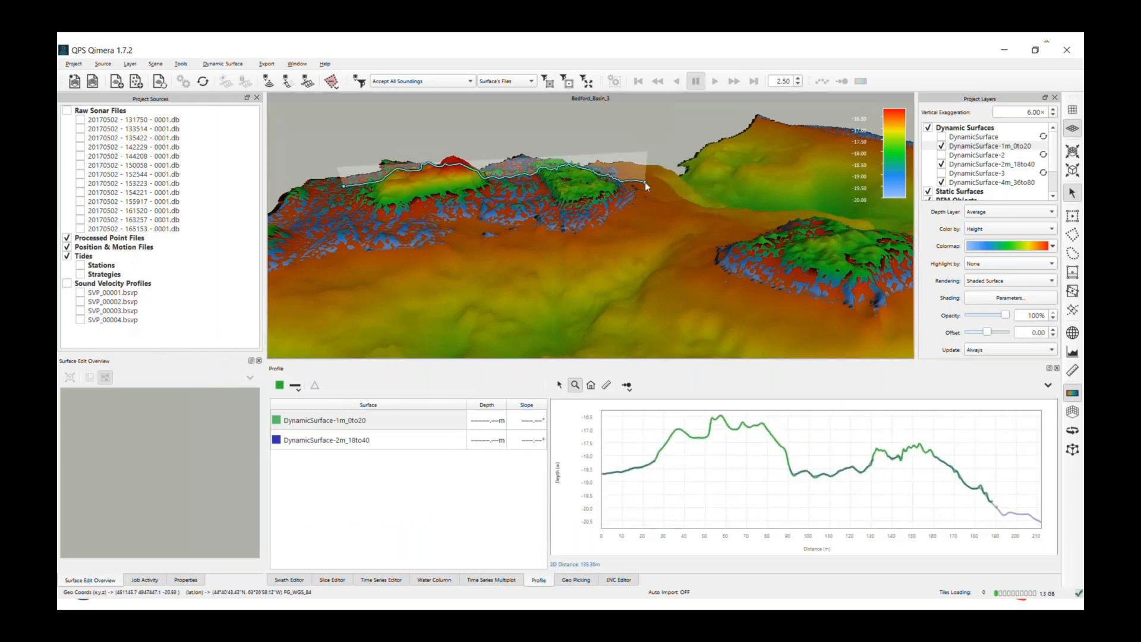
drag(778, 418, 1010, 537)
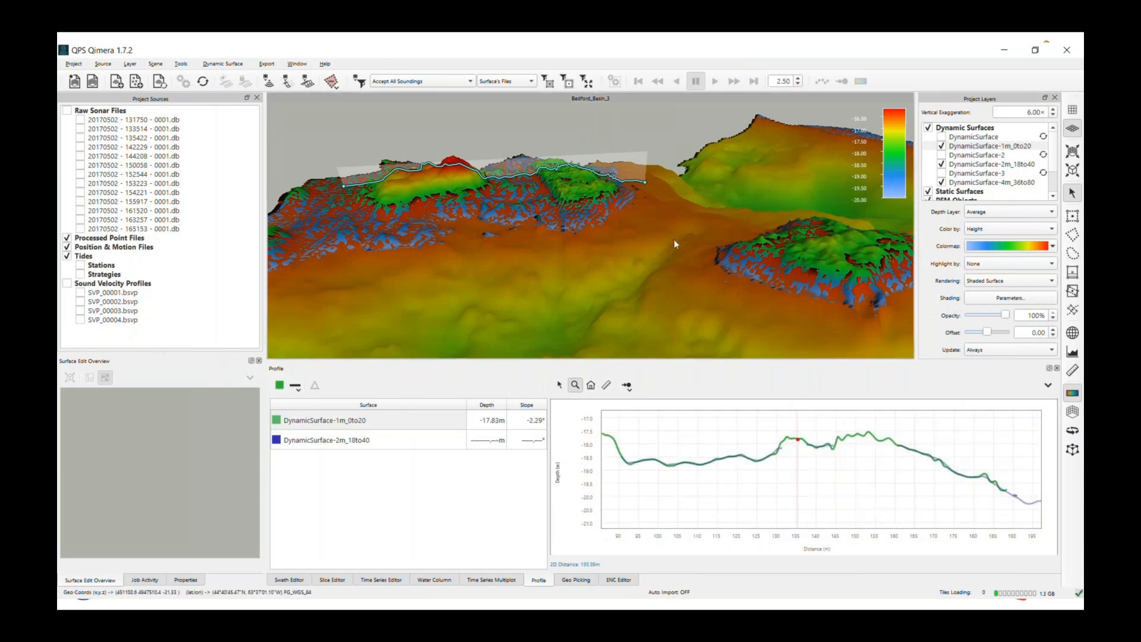
Step: Draw a profile about 87 m long across the separate shoal and one about 400 m long from the shoals down the slope
mouse_move(355, 195)
mouse_down()
mouse_move(664, 205)
mouse_move(668, 234)
mouse_move(683, 216)
mouse_move(898, 297)
mouse_up()
scroll(660, 279, down, 5)
scroll(628, 262, down, 3)
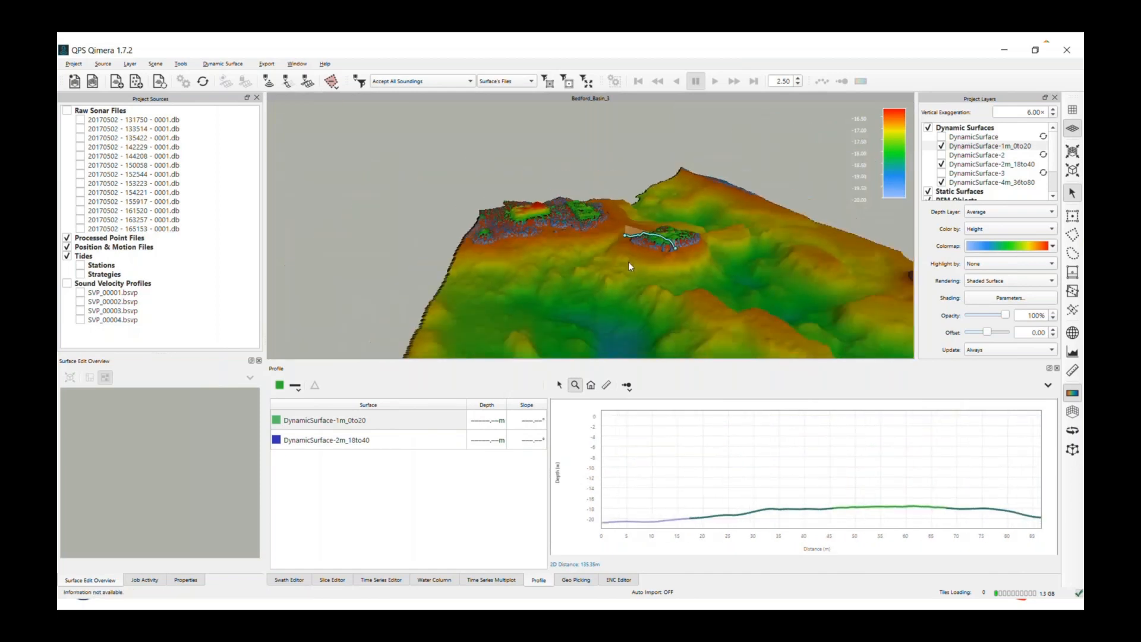
drag(512, 187, 677, 338)
scroll(643, 319, down, 3)
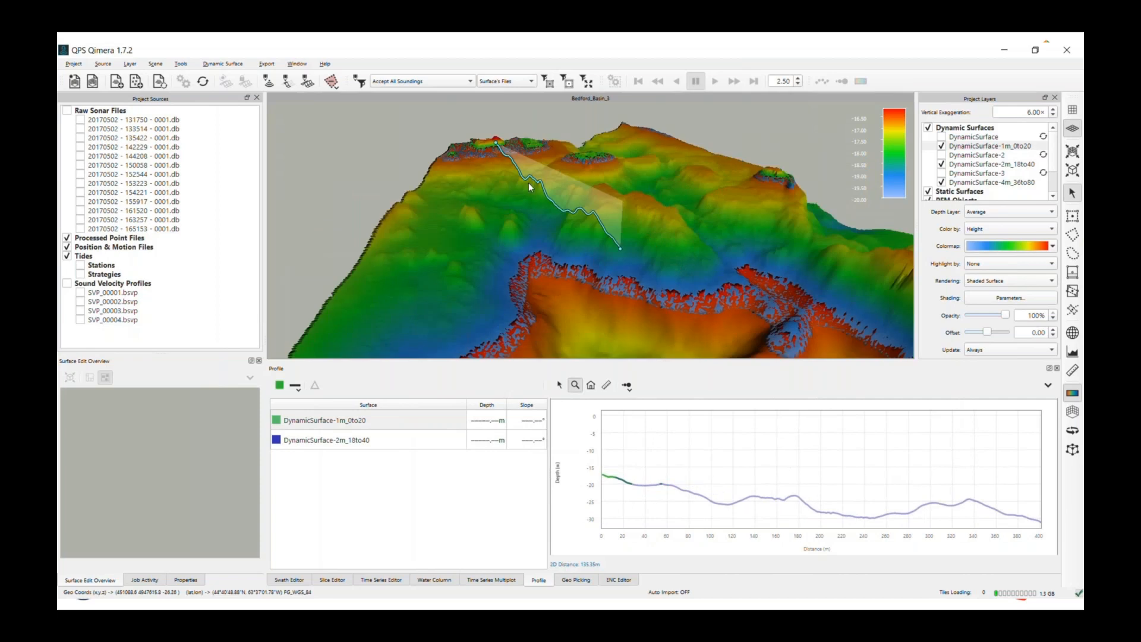
Step: Draw profiles about 195 m long across the ridge and about 360 m long from the deep basin up over the slope
middle_drag(701, 289, 611, 246)
drag(581, 243, 696, 252)
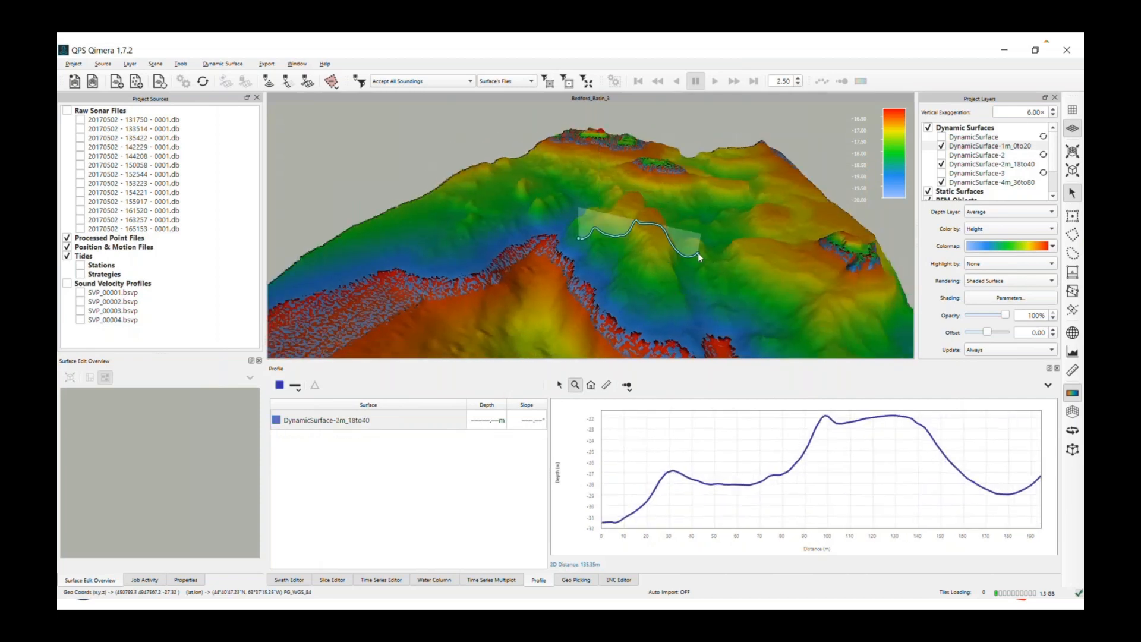
drag(505, 288, 755, 261)
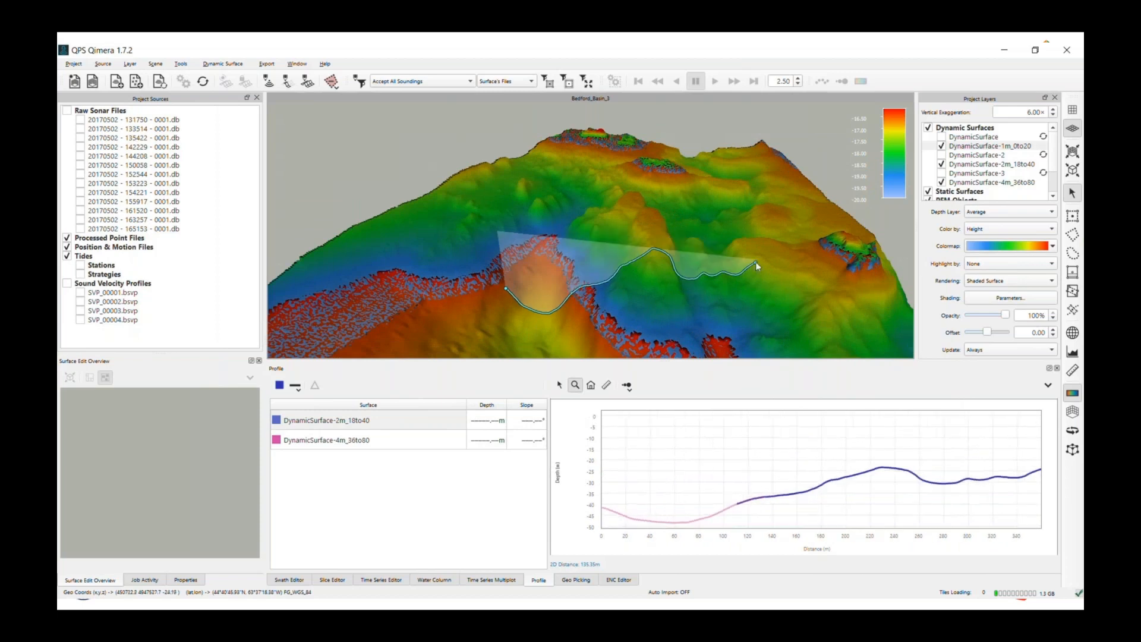
middle_drag(739, 290, 604, 205)
scroll(588, 213, up, 5)
mouse_move(536, 161)
mouse_down()
mouse_move(540, 199)
mouse_move(519, 237)
mouse_move(487, 237)
mouse_move(631, 293)
mouse_move(698, 293)
mouse_up()
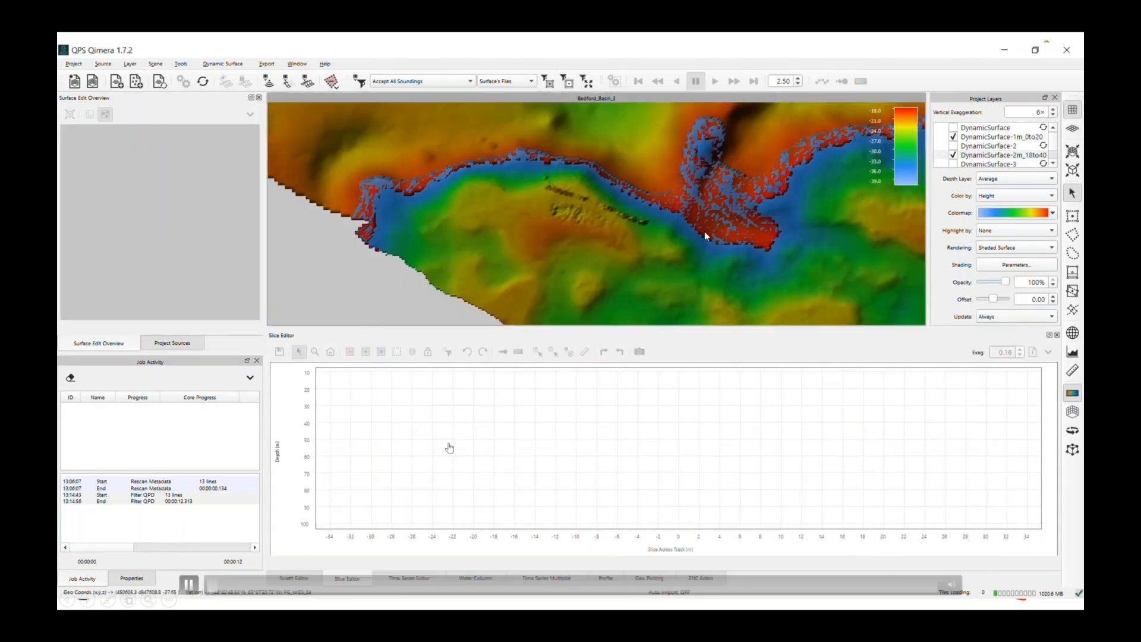
Step: Fit a rotated rectangular selection of about 66 by 152 m over the noisy ridge area and load it into the Slice Editor
scroll(701, 230, down, 5)
scroll(622, 227, up, 7)
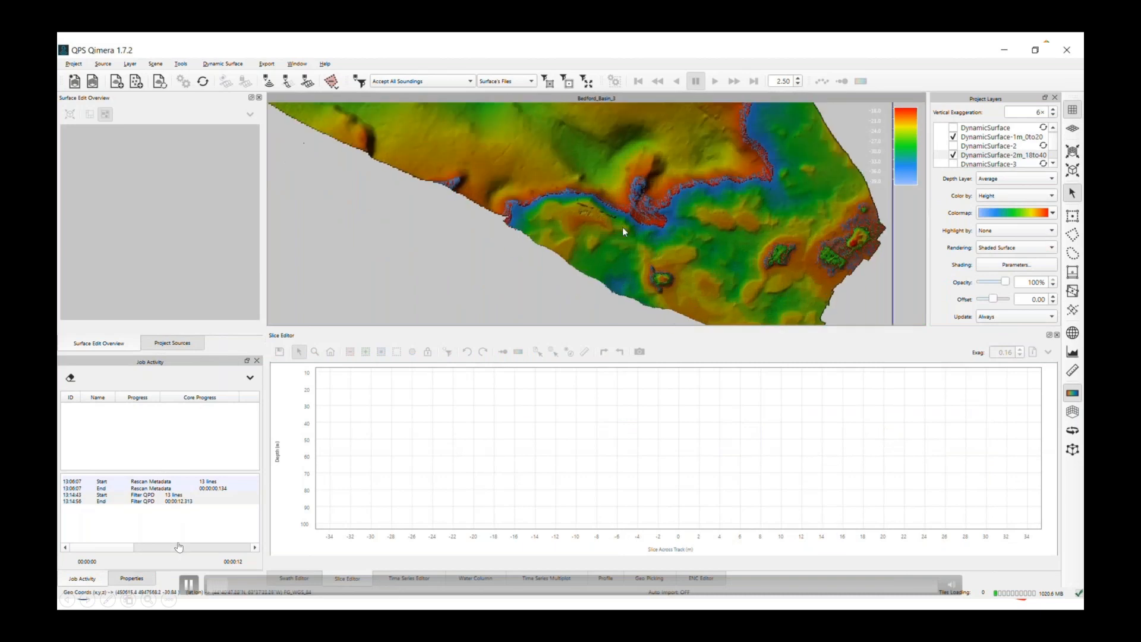
click(1072, 216)
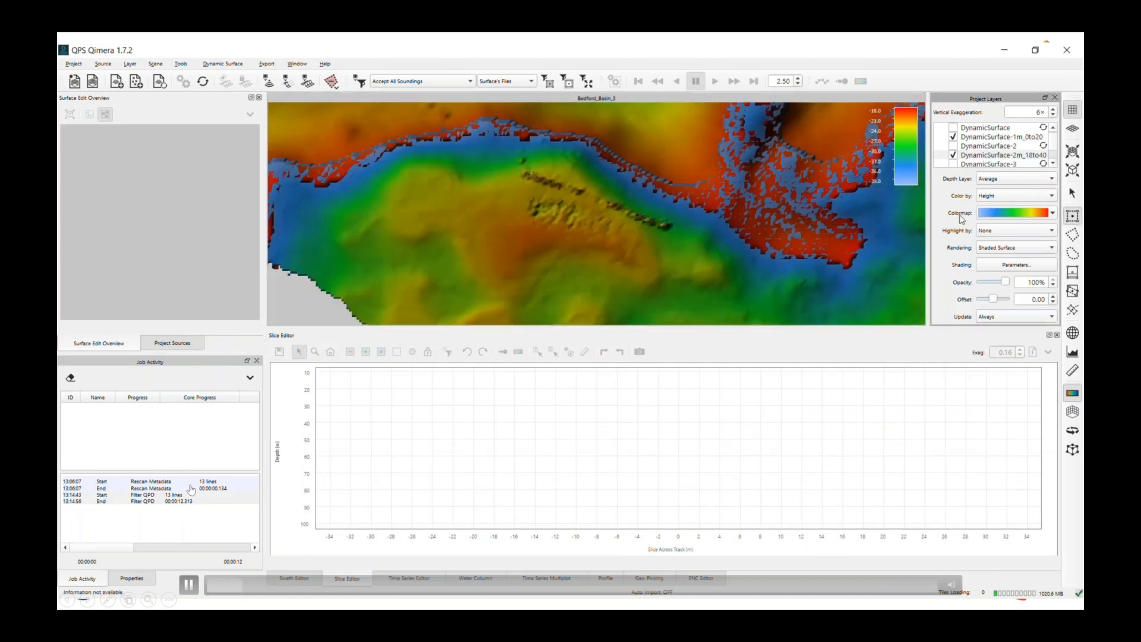
drag(565, 158, 627, 290)
mouse_move(623, 164)
mouse_down()
mouse_move(557, 177)
mouse_move(602, 171)
mouse_up()
drag(647, 231, 671, 238)
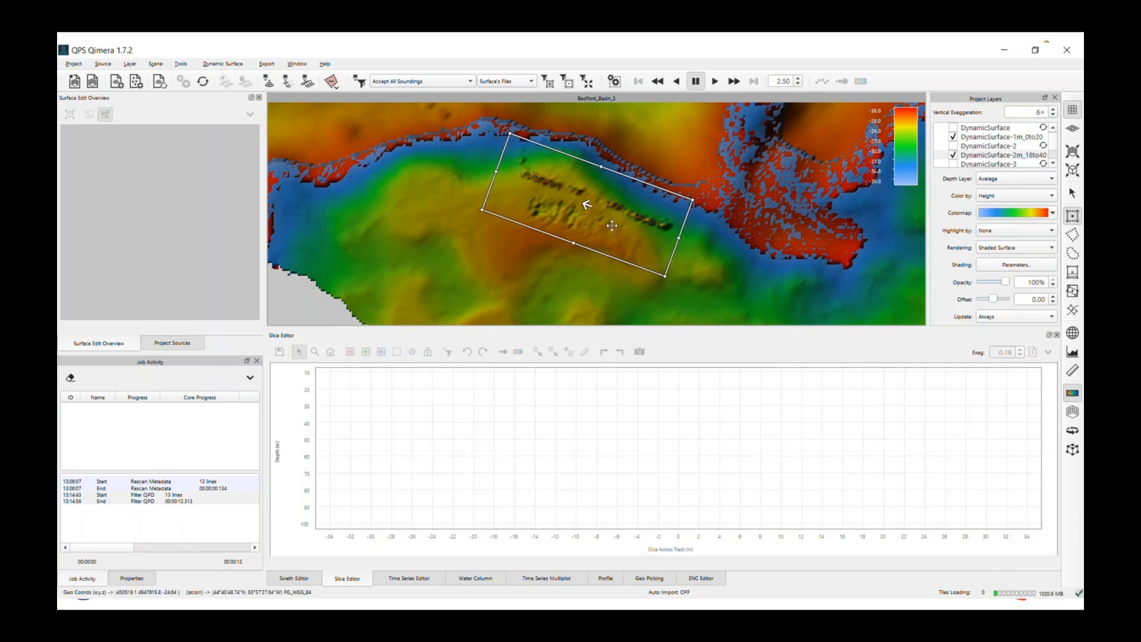
click(288, 85)
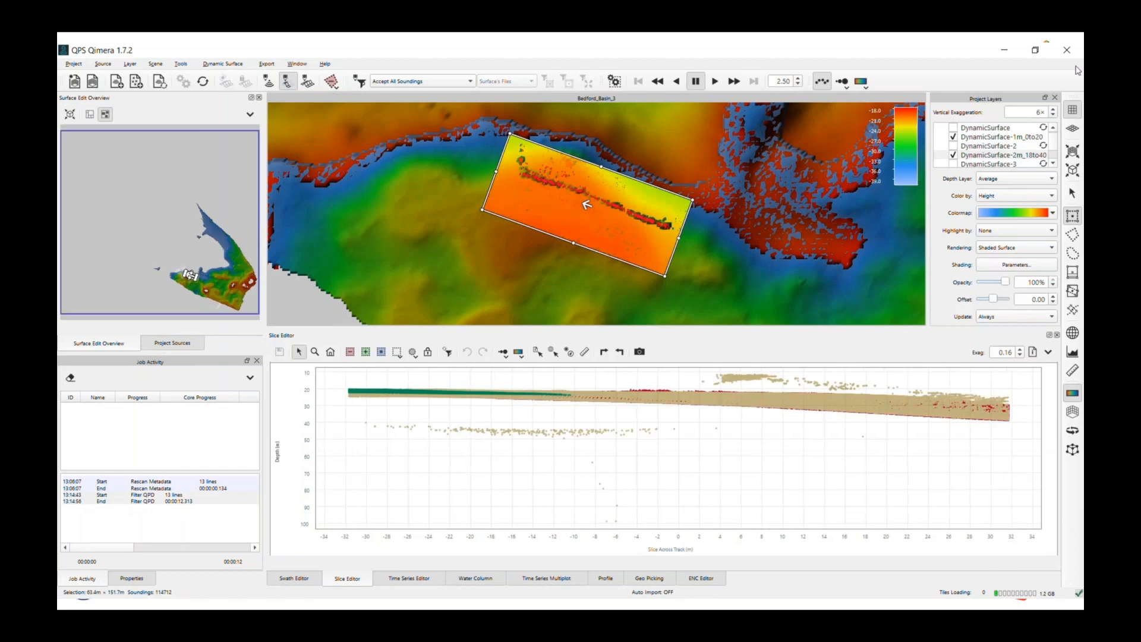
Step: View the selected ridge area in 3D and apply the Very Strong Spline filter to its soundings
click(1072, 129)
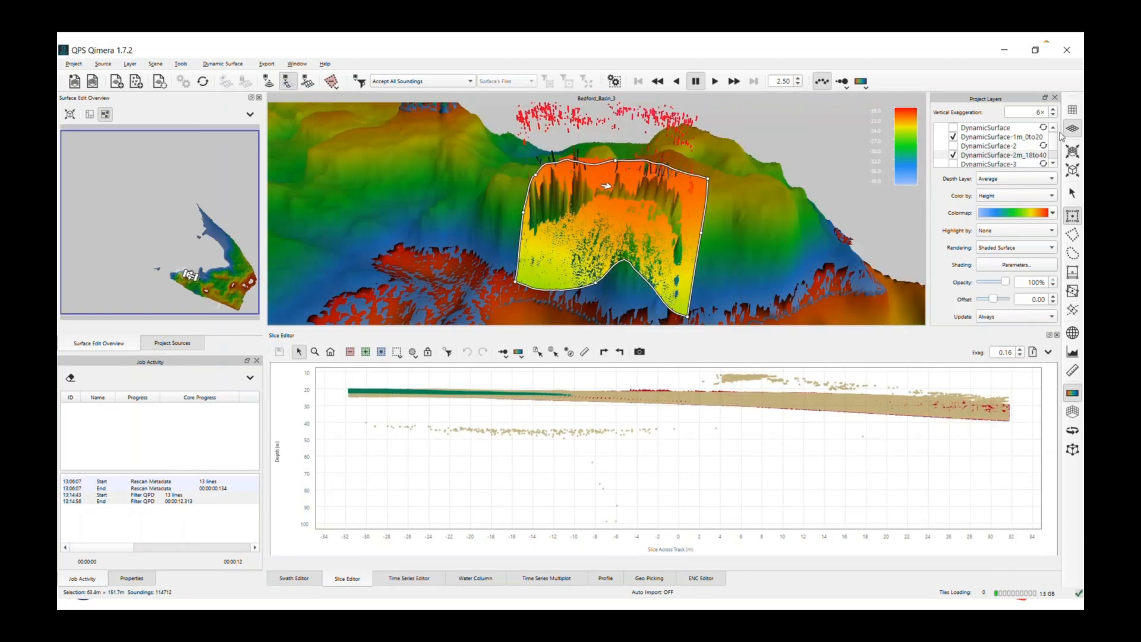
middle_drag(745, 268, 765, 250)
middle_drag(662, 301, 698, 285)
middle_drag(594, 305, 726, 278)
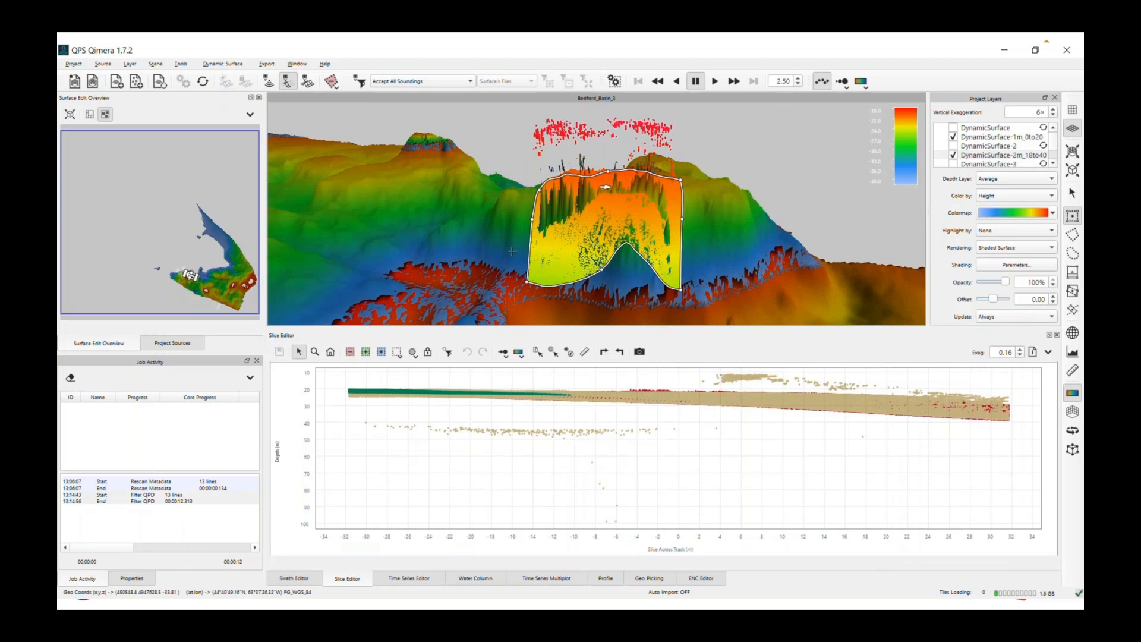
click(428, 81)
click(402, 120)
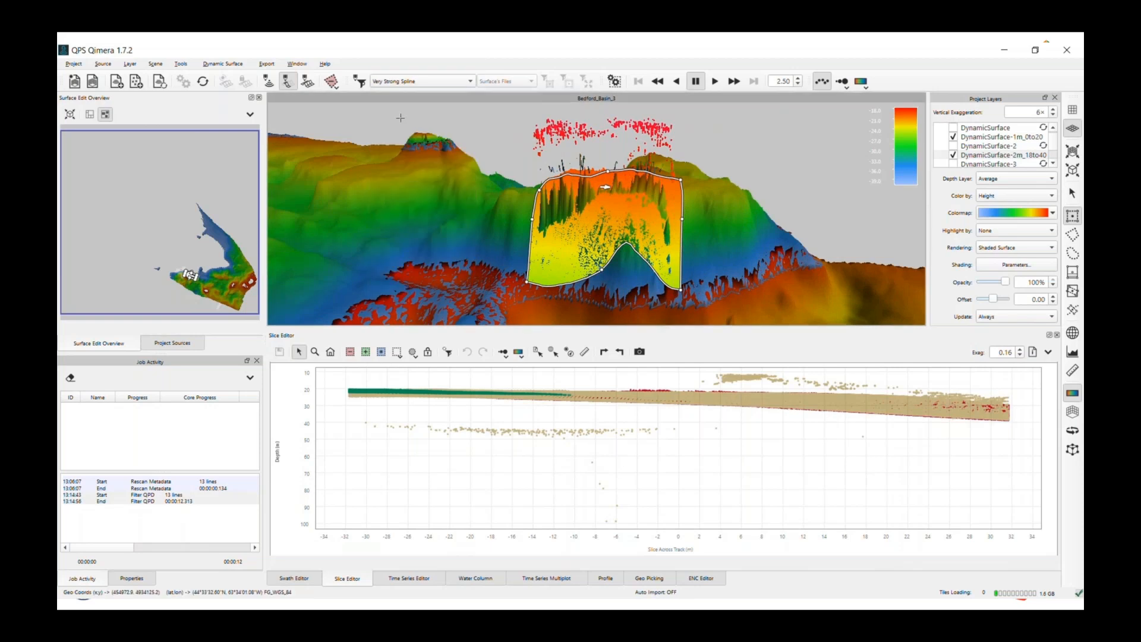
click(448, 353)
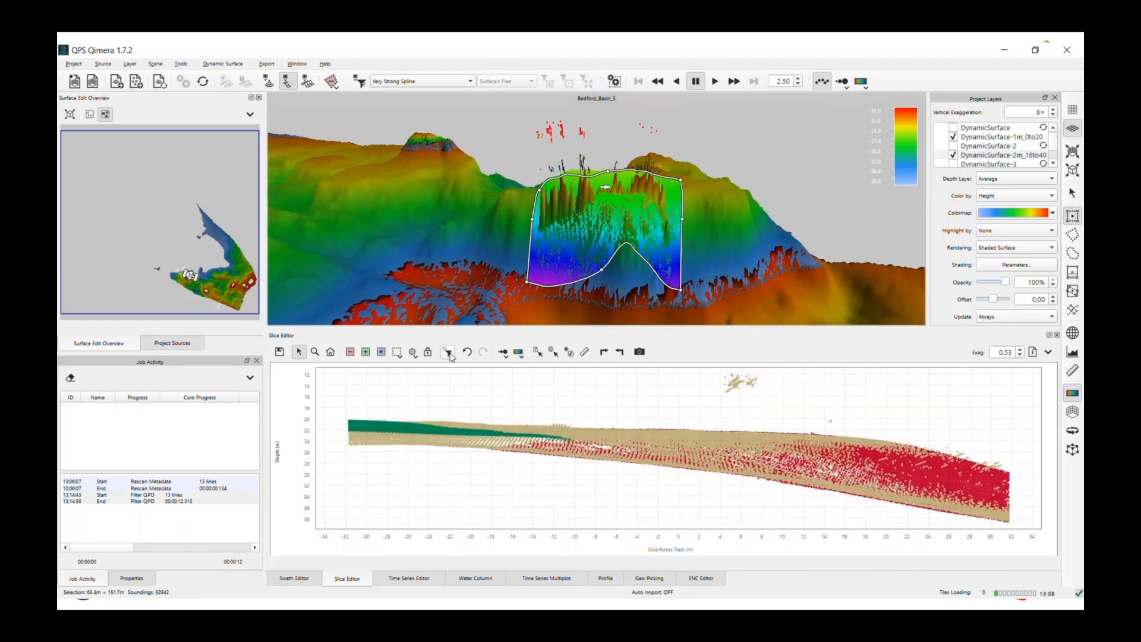
Step: Reject the cluster of stray soundings floating above the ridge and end the slice edit
click(350, 352)
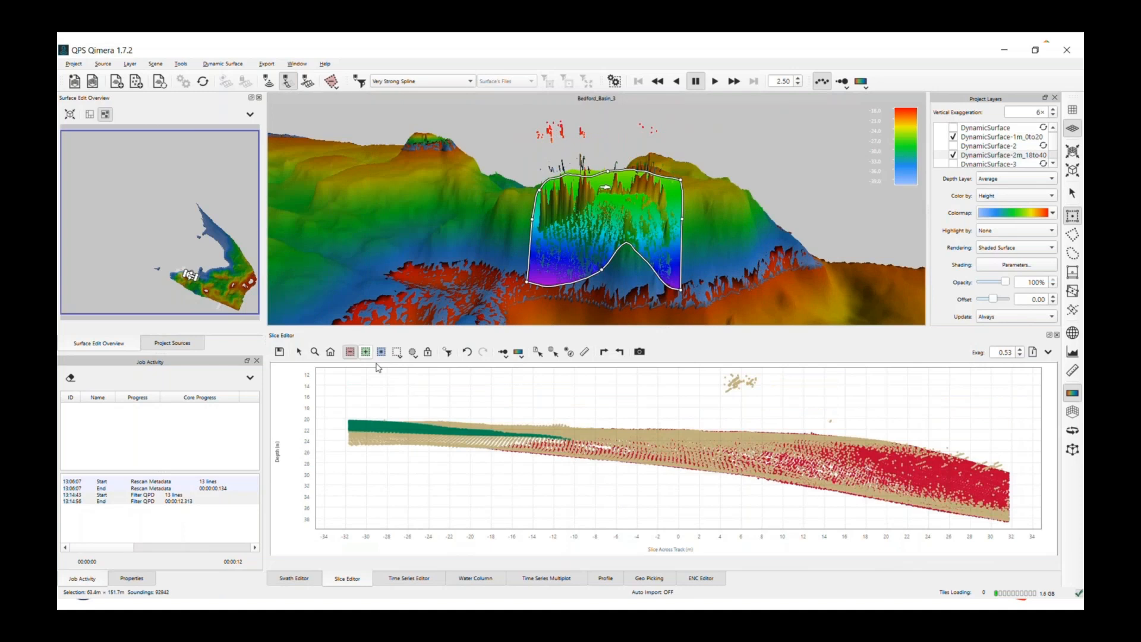
drag(703, 400, 856, 366)
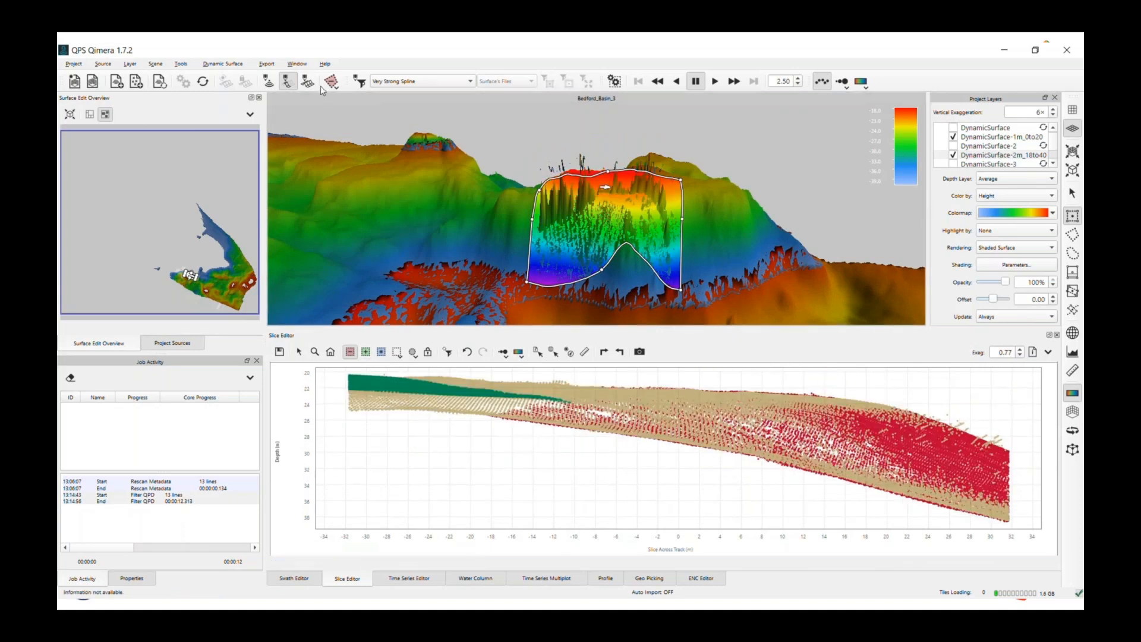
click(288, 81)
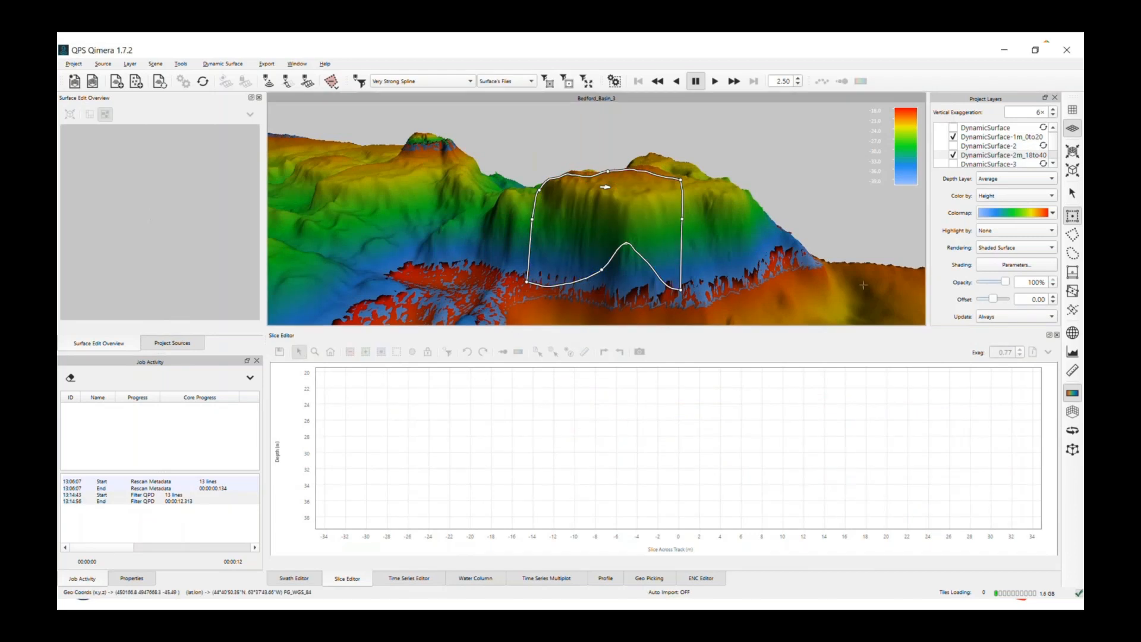
Step: Set the rendering of all dynamic surfaces to Wireframe to compare their grid resolutions on the slope
drag(658, 238, 662, 239)
right_drag(728, 217, 678, 290)
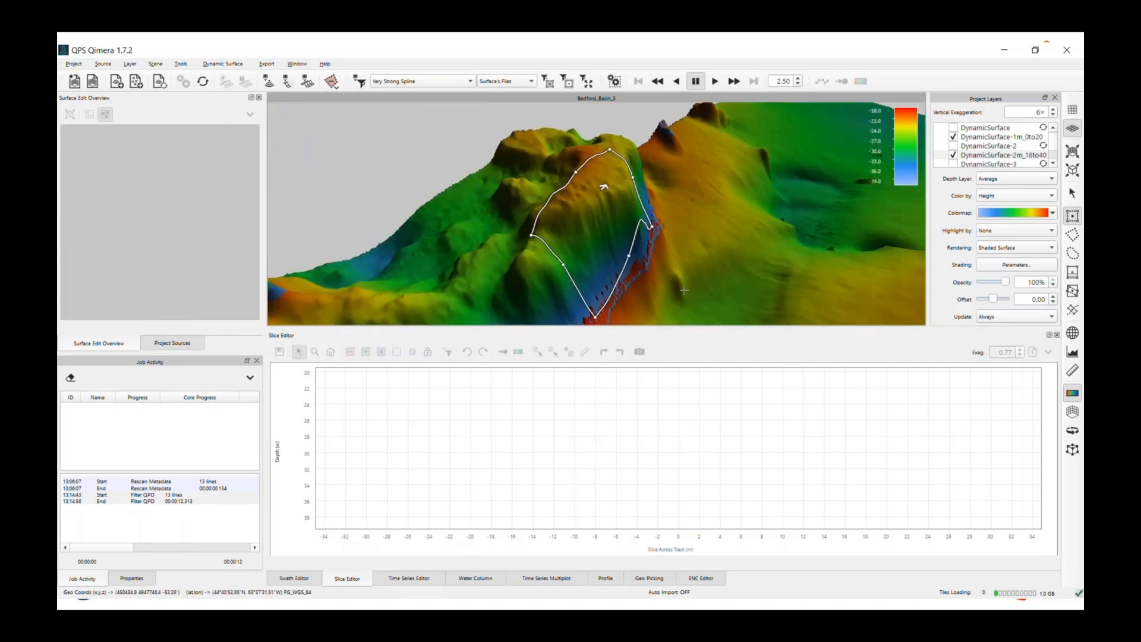
click(989, 128)
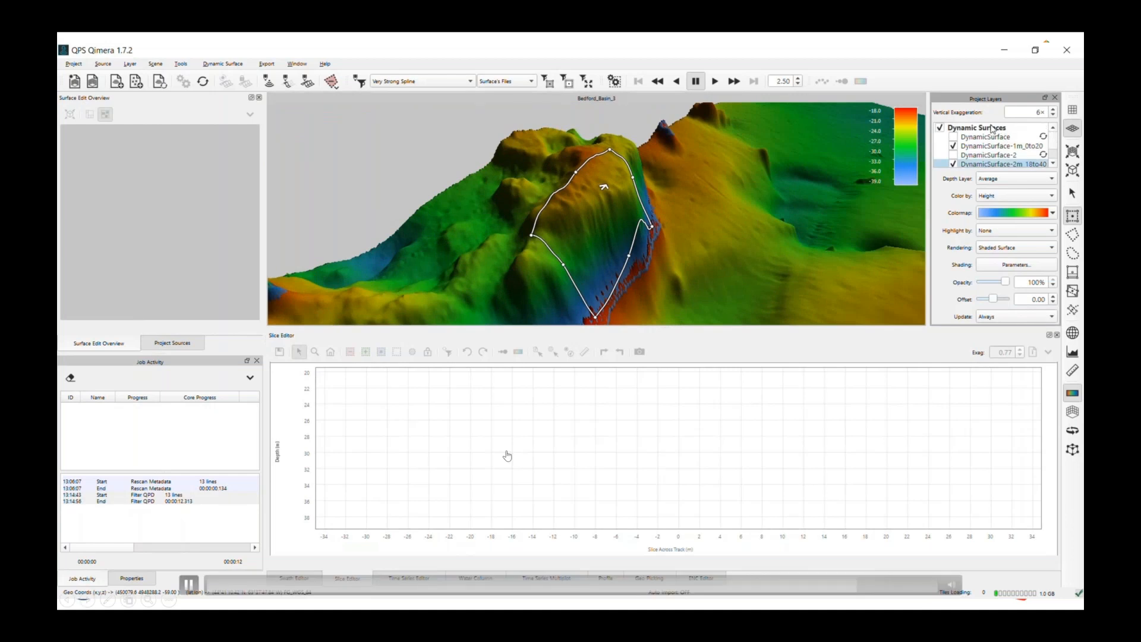
click(1011, 246)
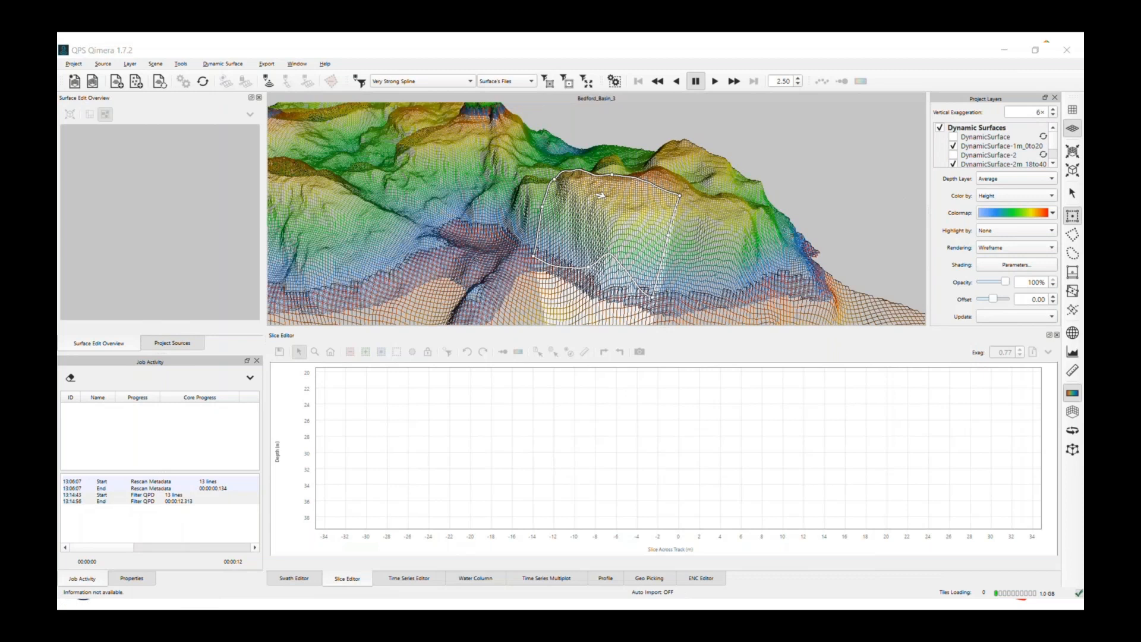
key(Right)
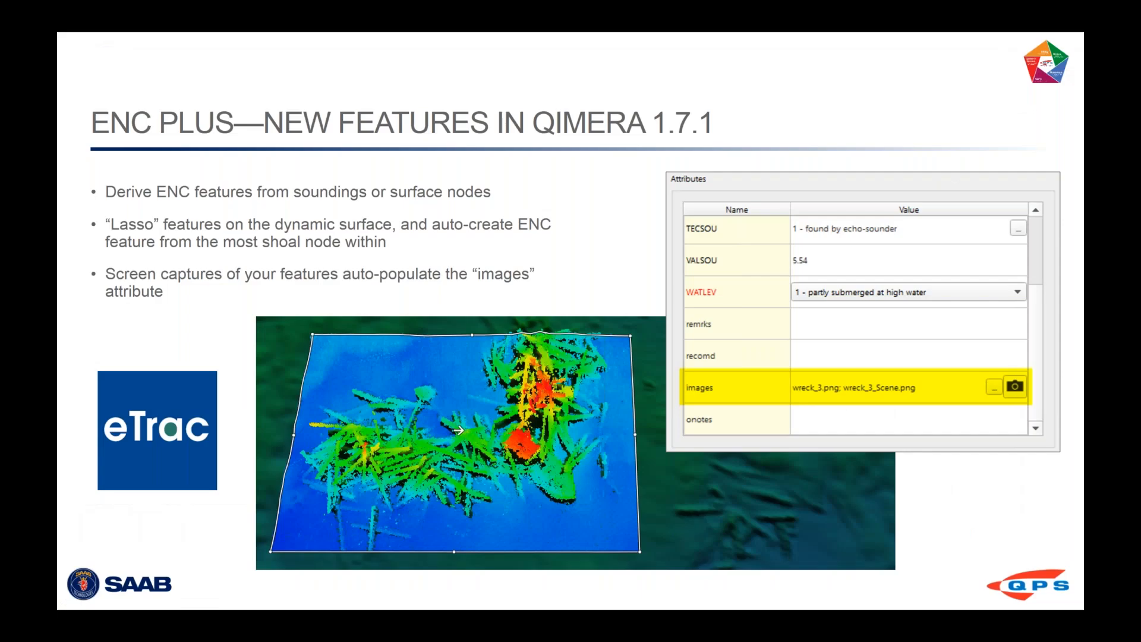
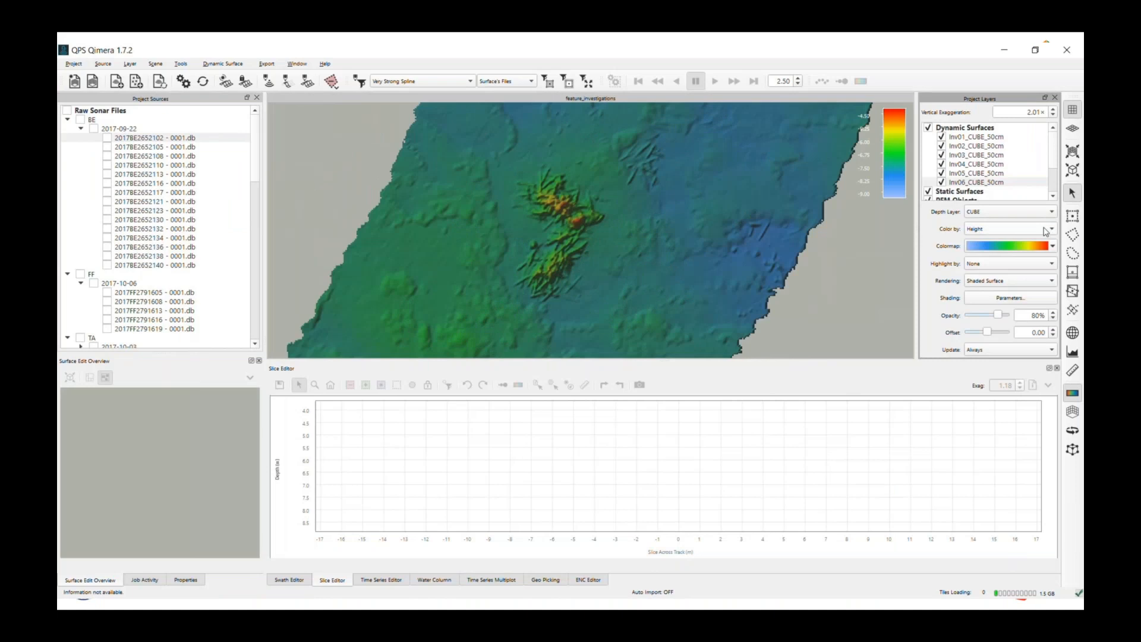
Step: Draw a rotated rectangular selection around the southern debris area and load it into the Slice Editor with the scene in 3D
drag(508, 231, 590, 305)
drag(551, 266, 564, 260)
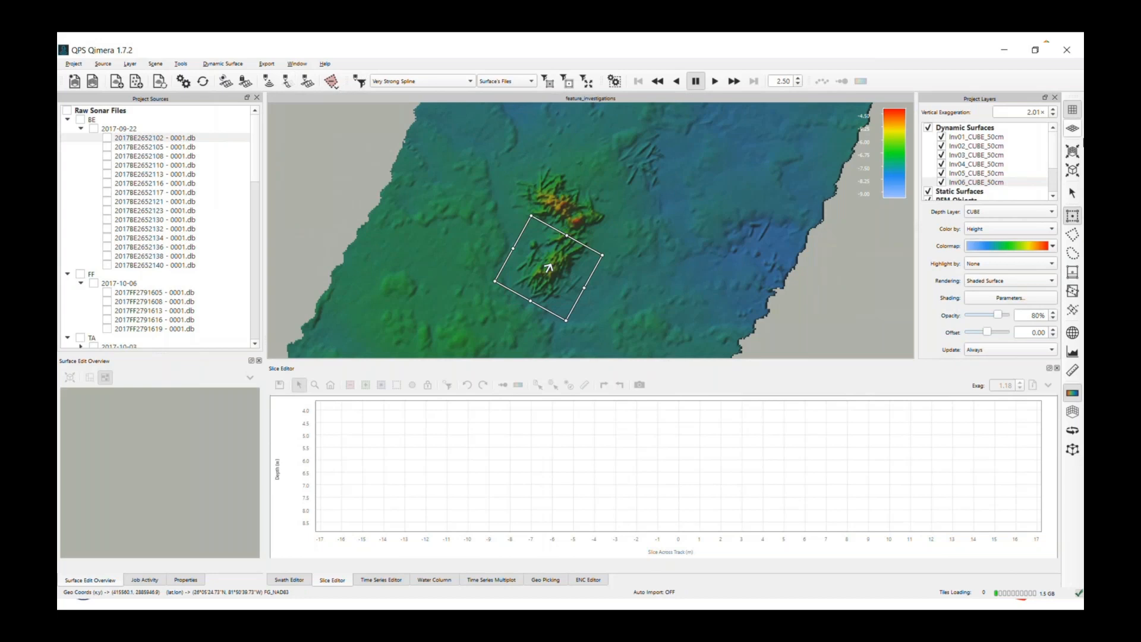
click(1073, 130)
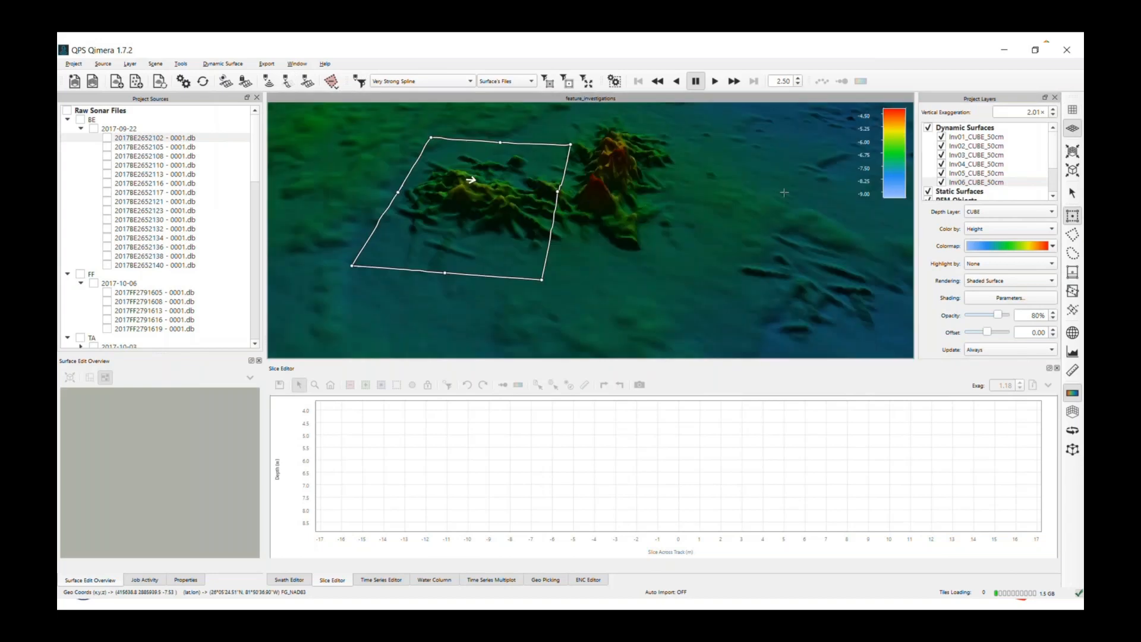
drag(654, 247, 667, 240)
middle_drag(649, 256, 638, 253)
click(286, 82)
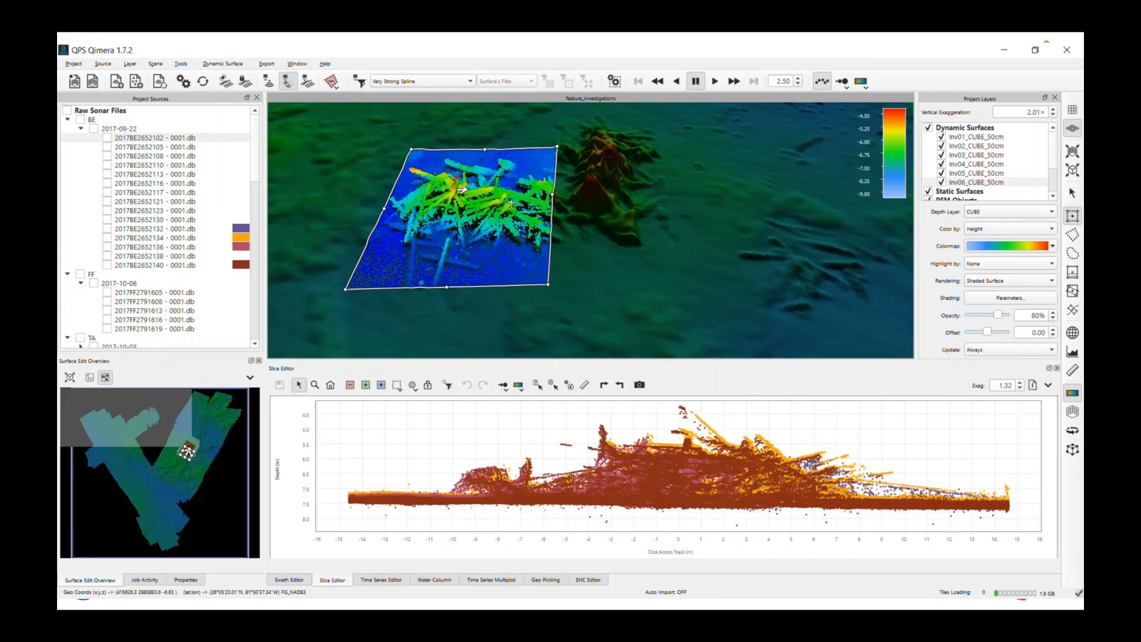
Step: Move the slice selection onto the neighbouring wreck and extend it to about 29 by 62 m to cover both debris areas
drag(461, 190, 621, 200)
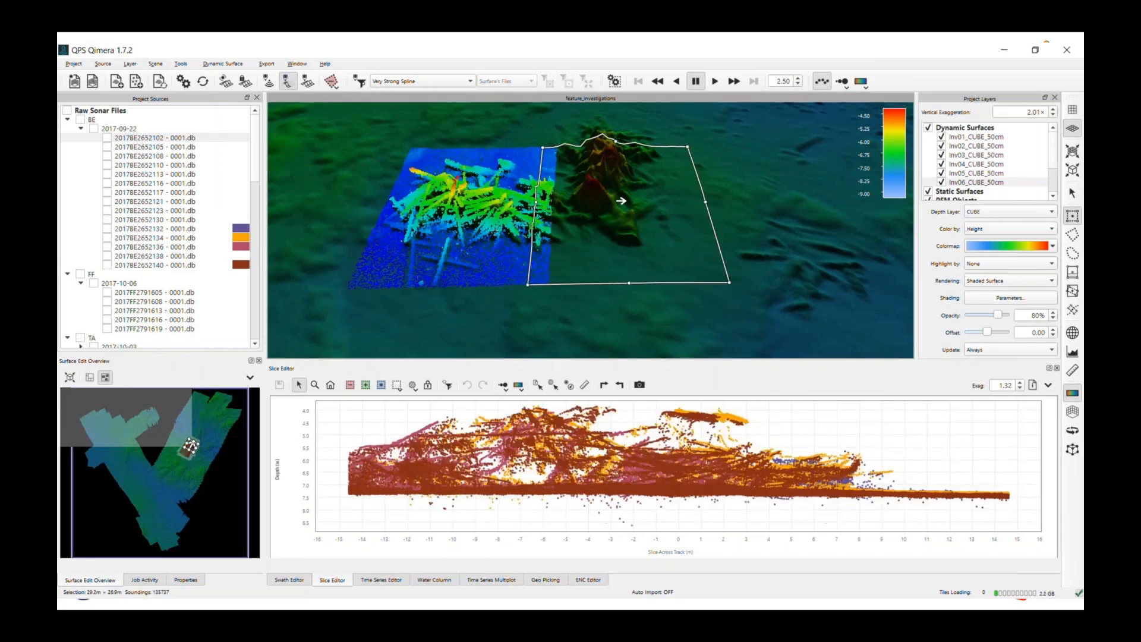
scroll(684, 199, up, 3)
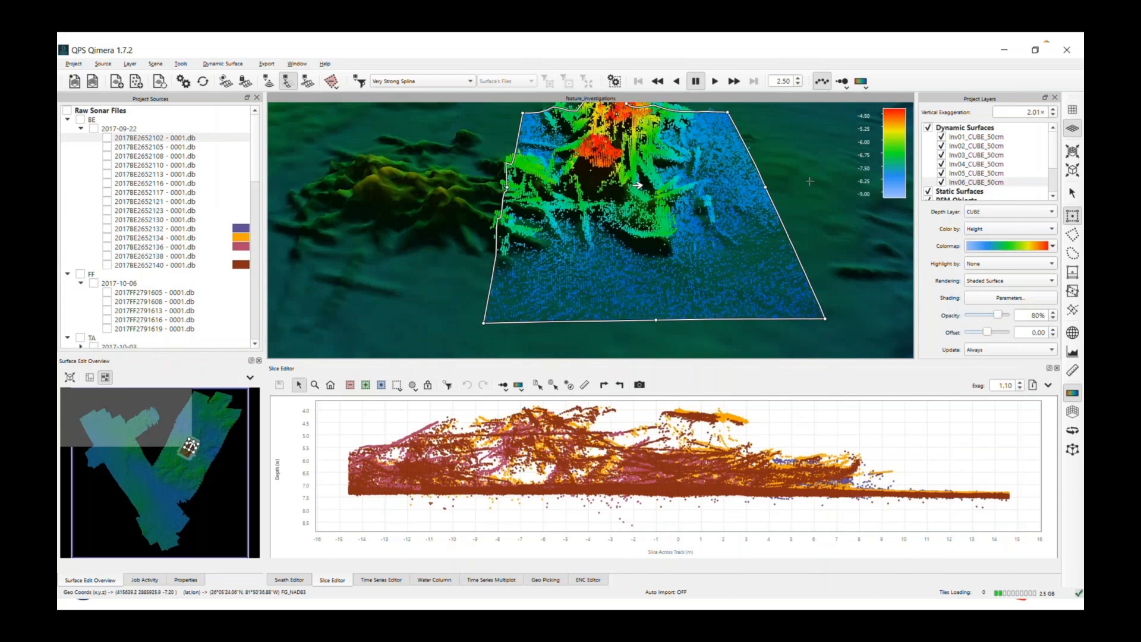
right_drag(721, 215, 719, 193)
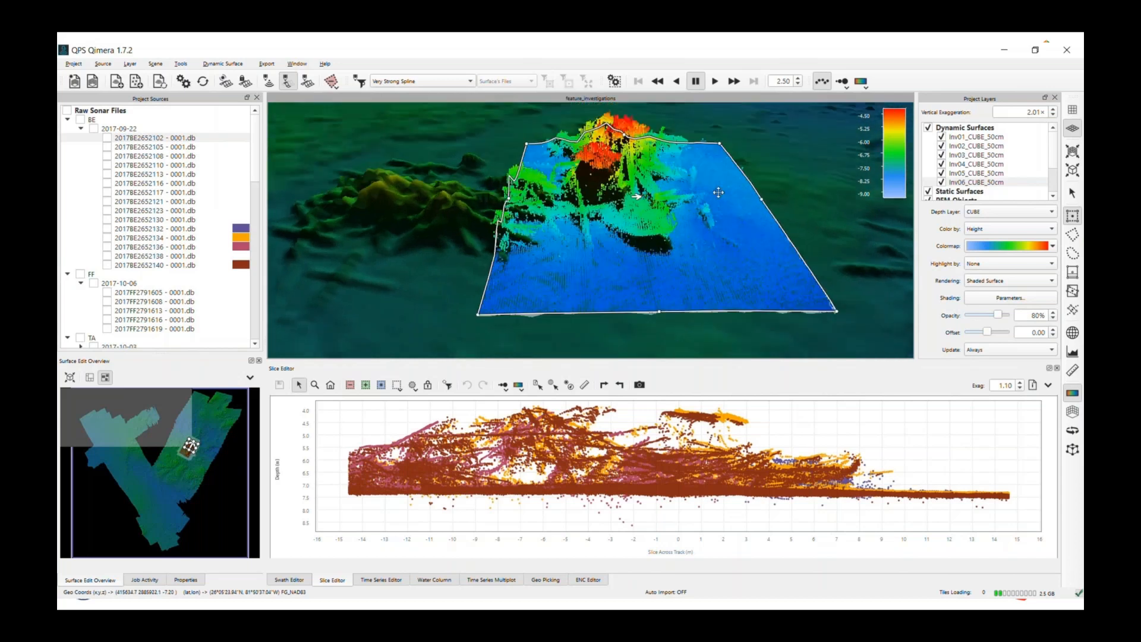
drag(631, 259, 713, 212)
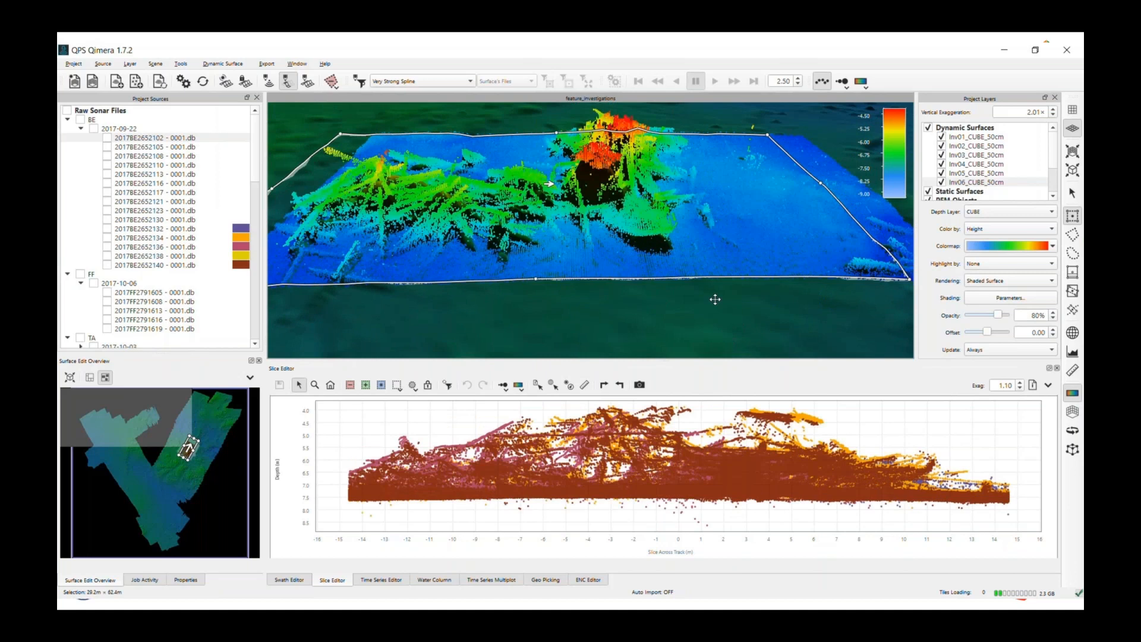
scroll(721, 307, up, 2)
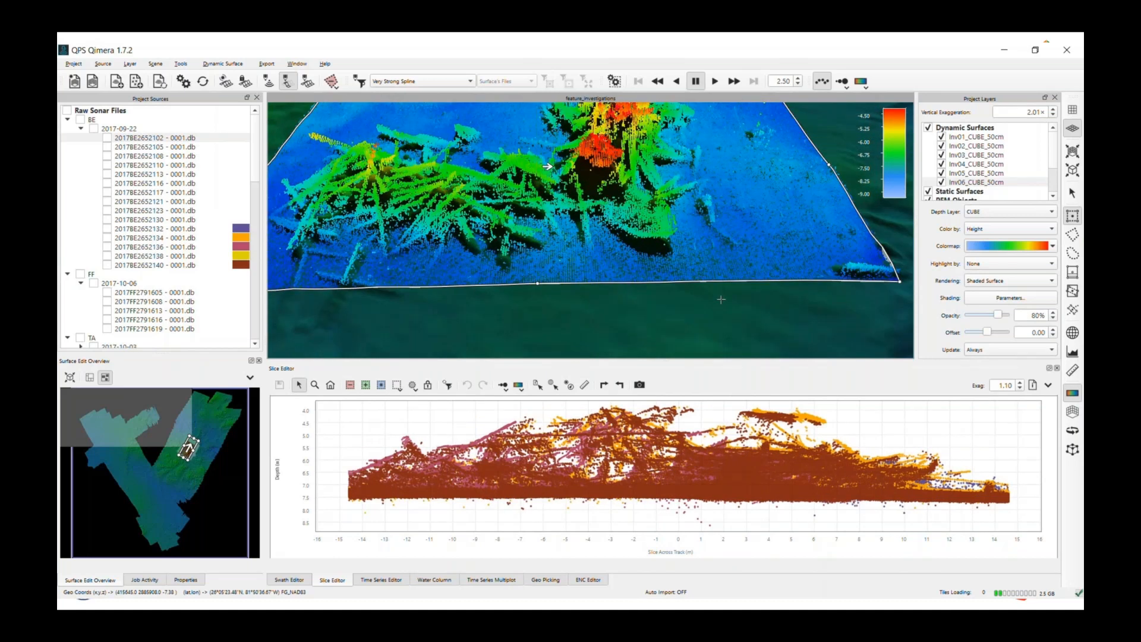
Step: Select the shoalest soundings over the wreck, review the actions available for them, and clear the selection
click(381, 384)
drag(579, 410, 867, 400)
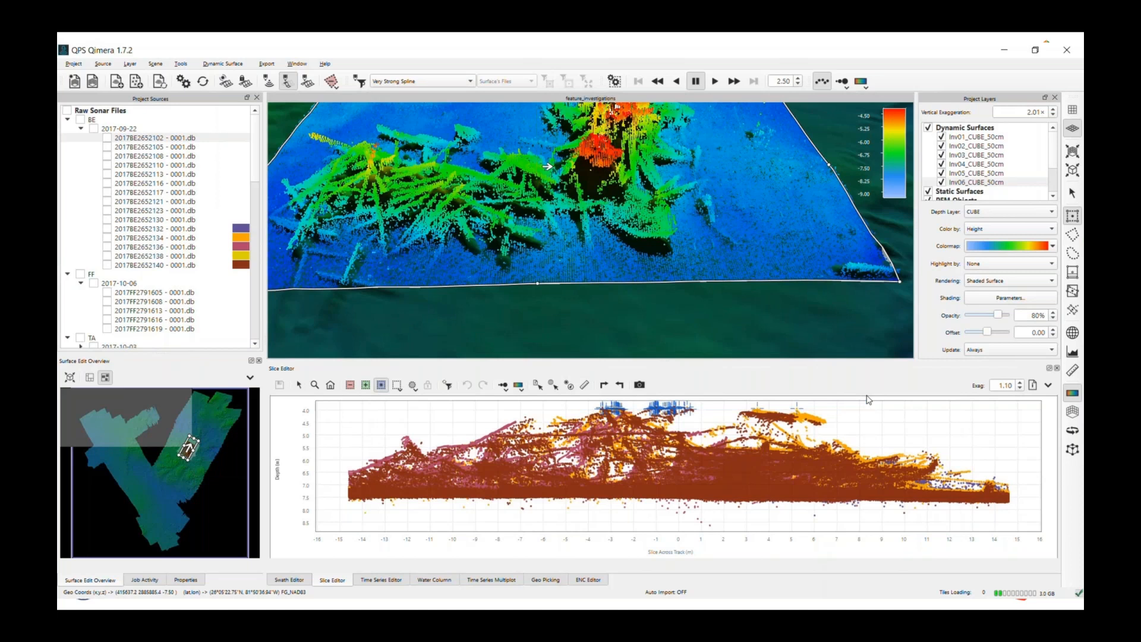
right_click(651, 403)
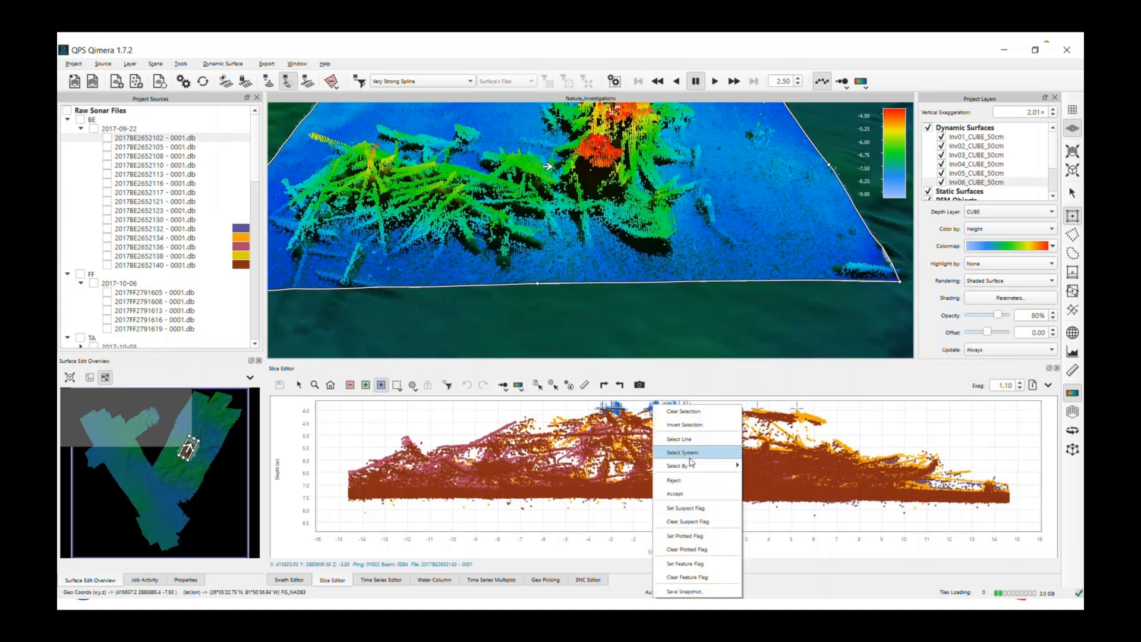
mouse_move(694, 467)
click(771, 304)
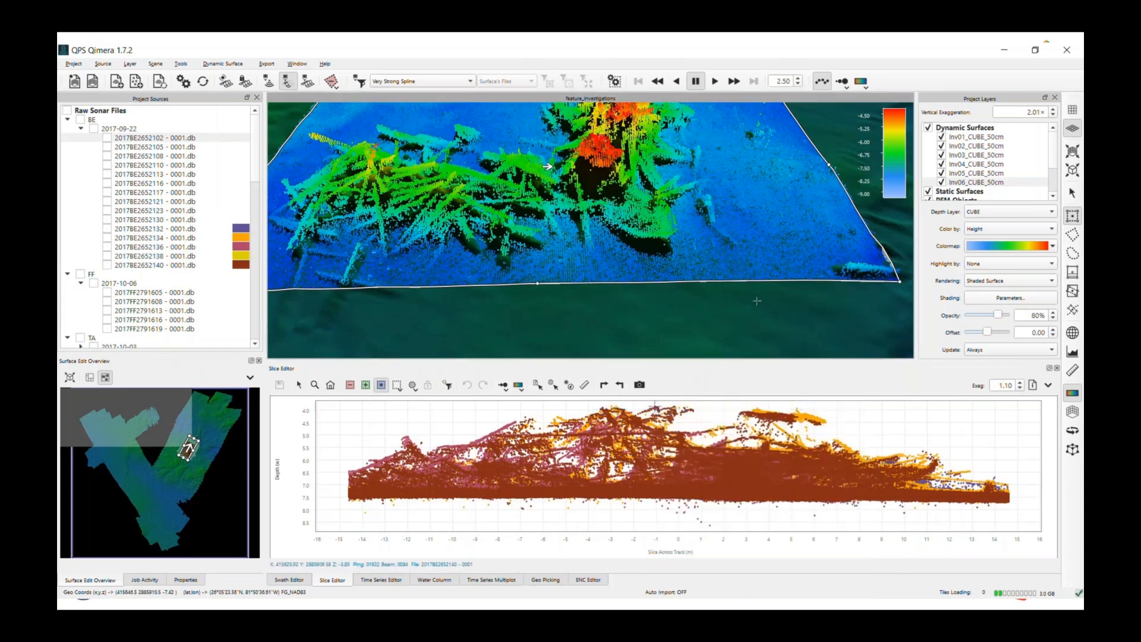
Step: Start a new WRECKS ENC object from the shoalest sounding on the wreck and bring its images attribute into view
click(568, 385)
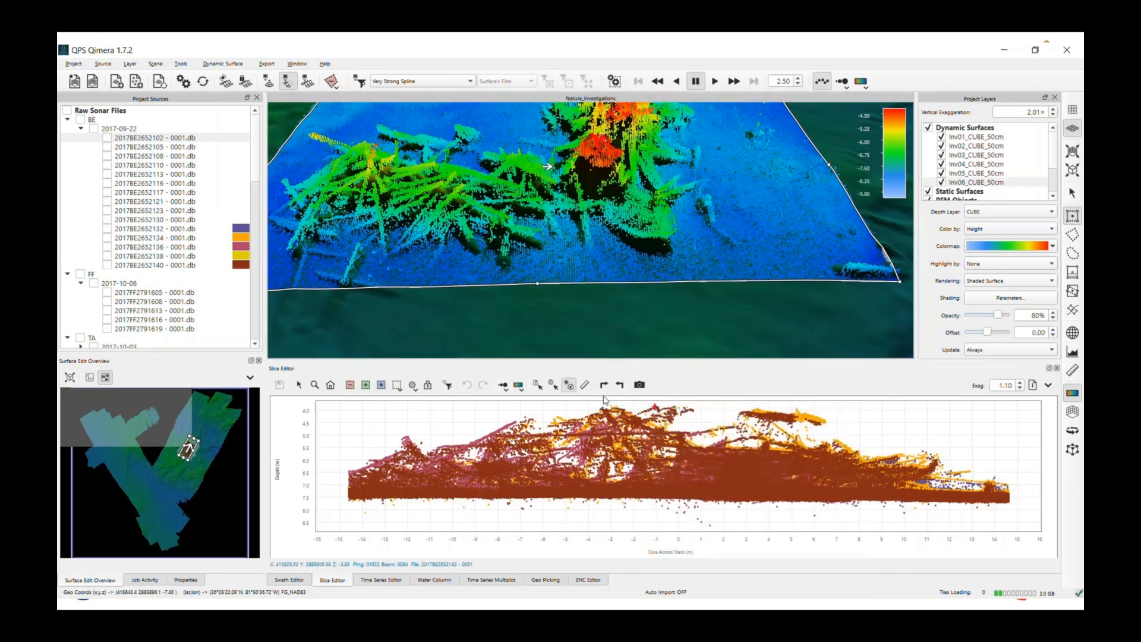
click(655, 409)
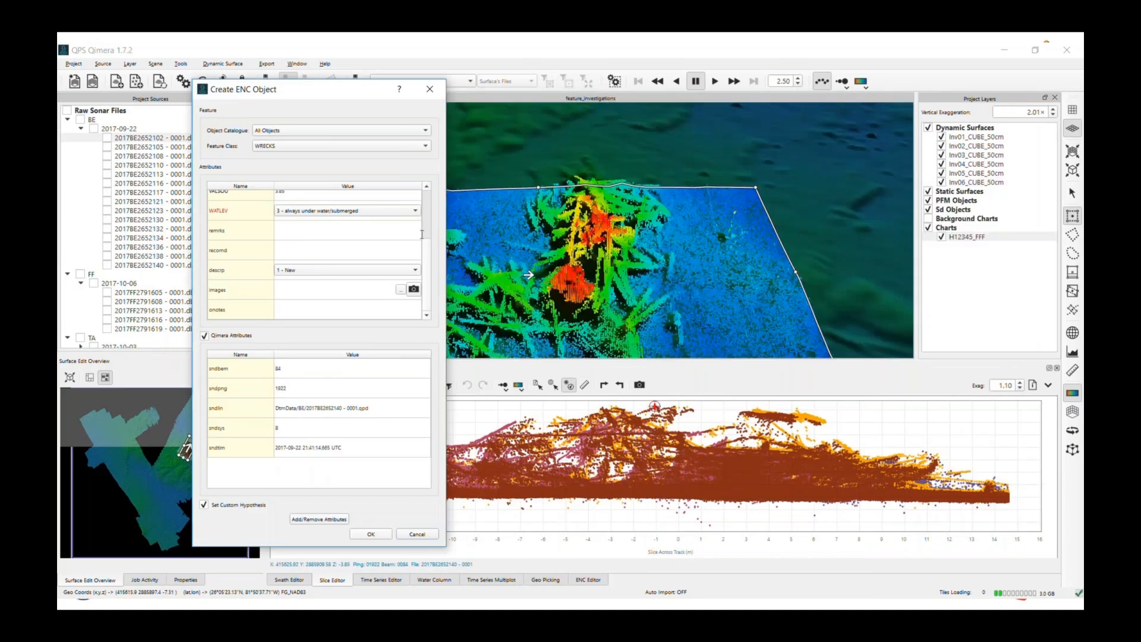
drag(427, 244, 442, 197)
scroll(431, 231, down, 2)
Step: Attach a slice plot capture named wreck_1 and a scene capture to the wreck feature, and create the ENC object
click(413, 289)
text(wreck_)
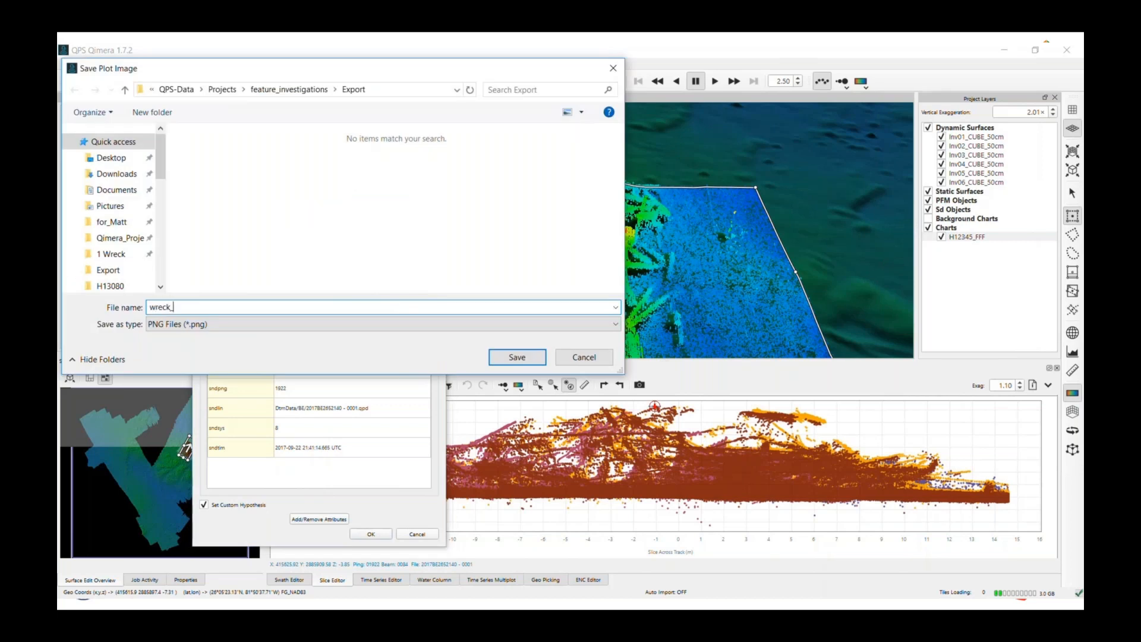
text(1)
key(Return)
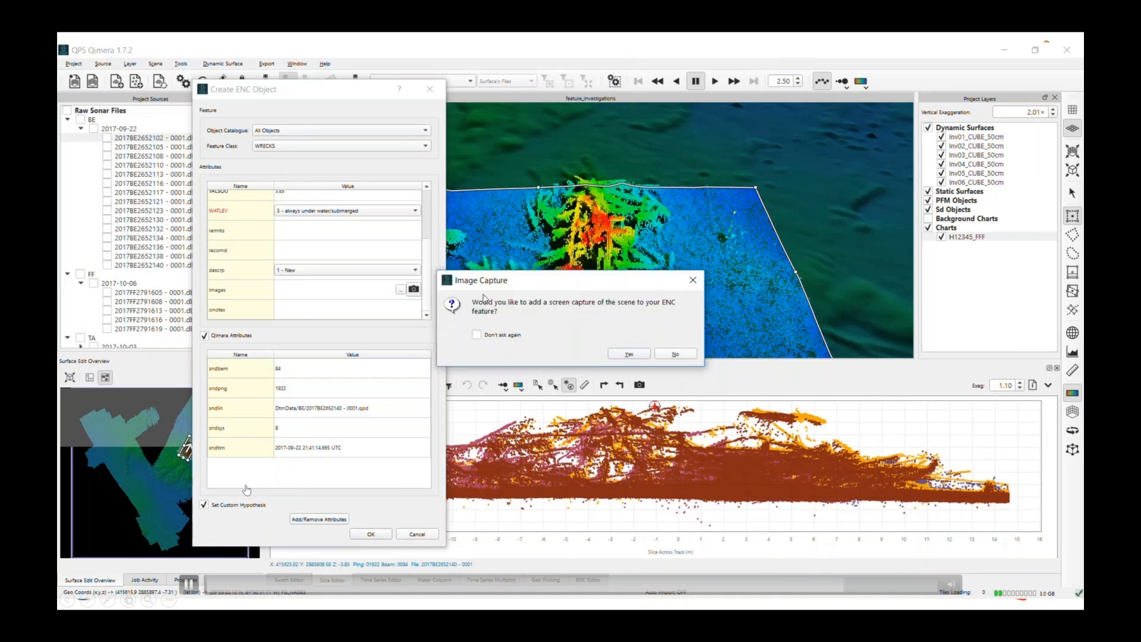
click(628, 353)
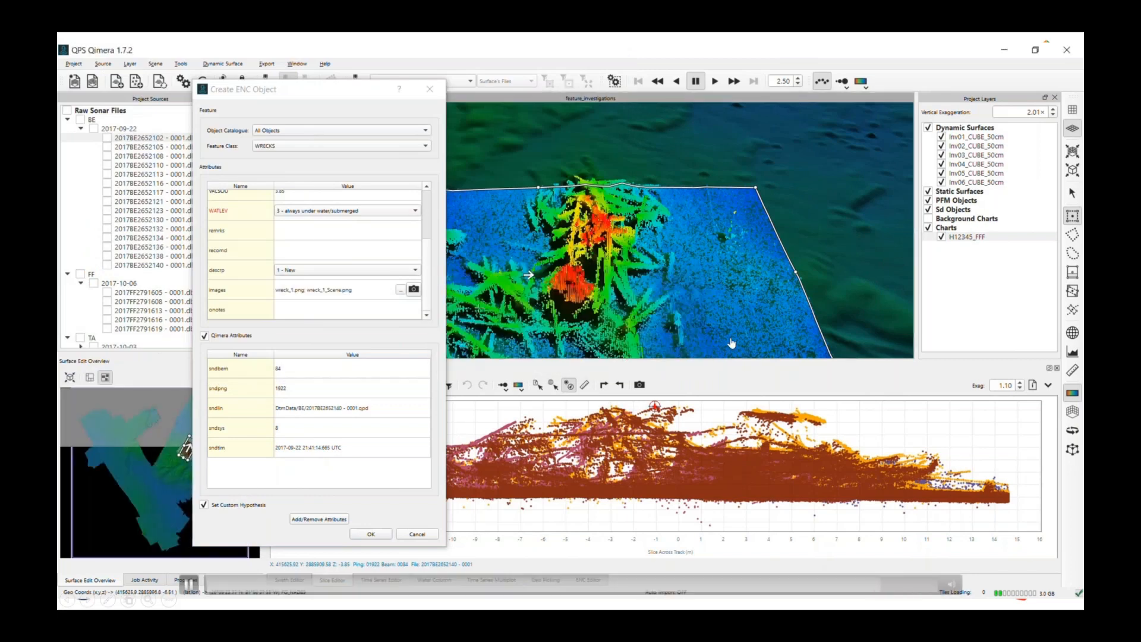
click(370, 534)
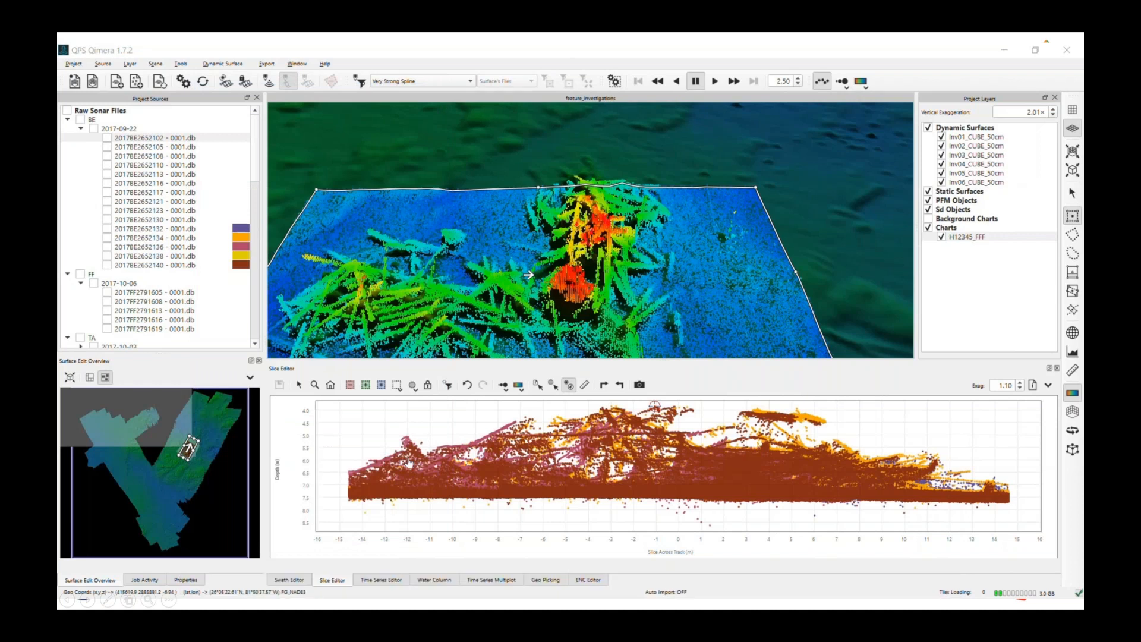
Step: Return the scene to plan view, make the Inv06_CUBE_50cm surface active, and end the slice edit
scroll(649, 262, down, 5)
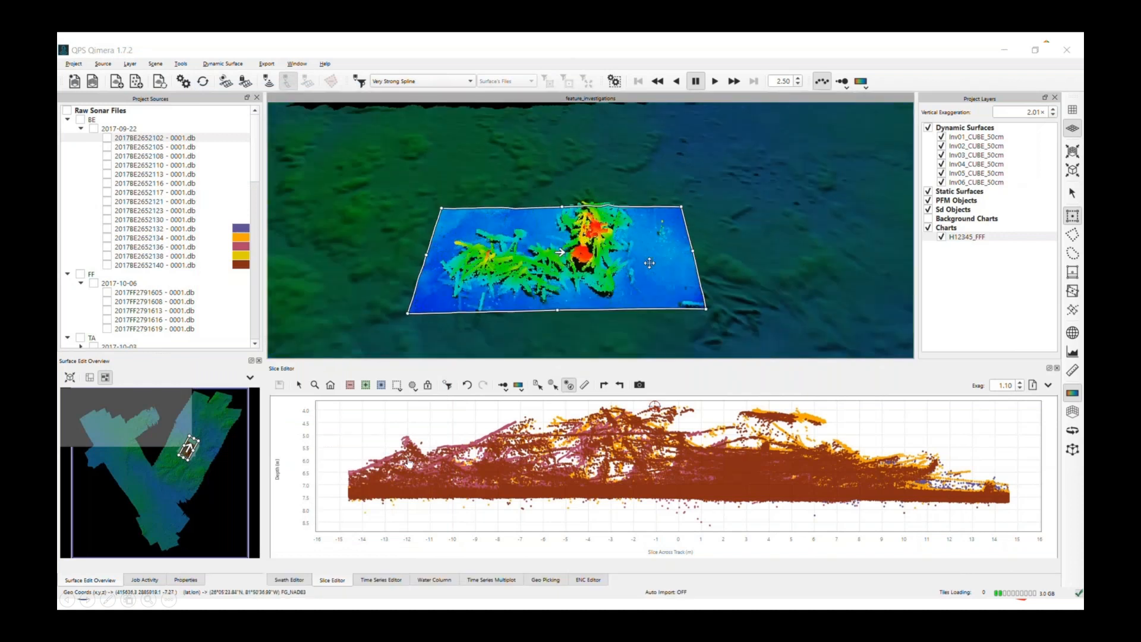
click(1072, 110)
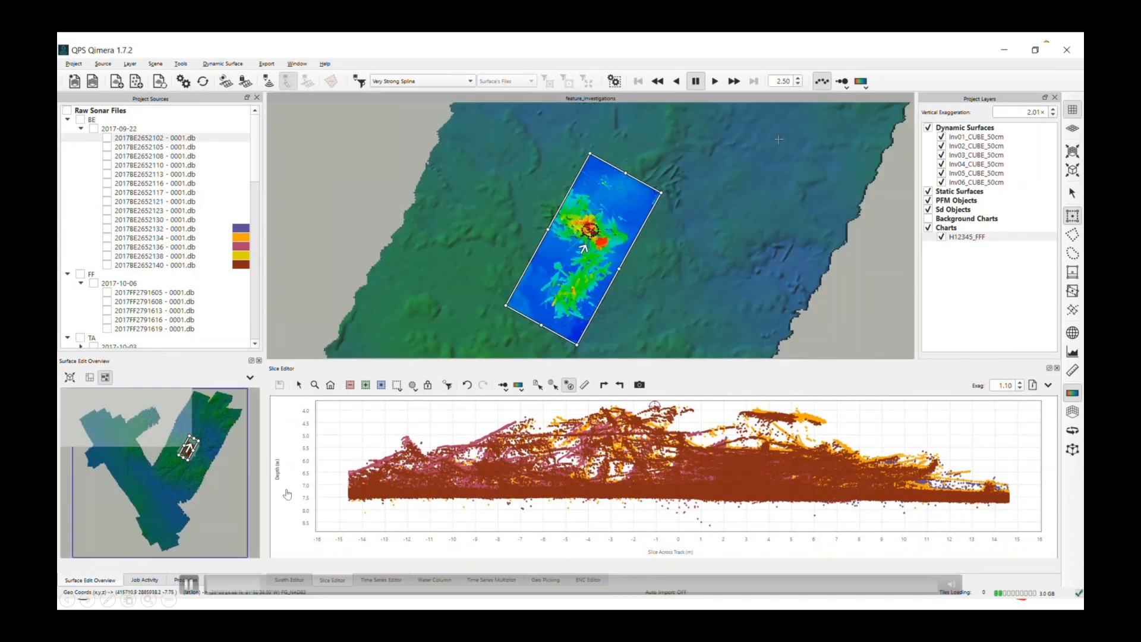
click(975, 182)
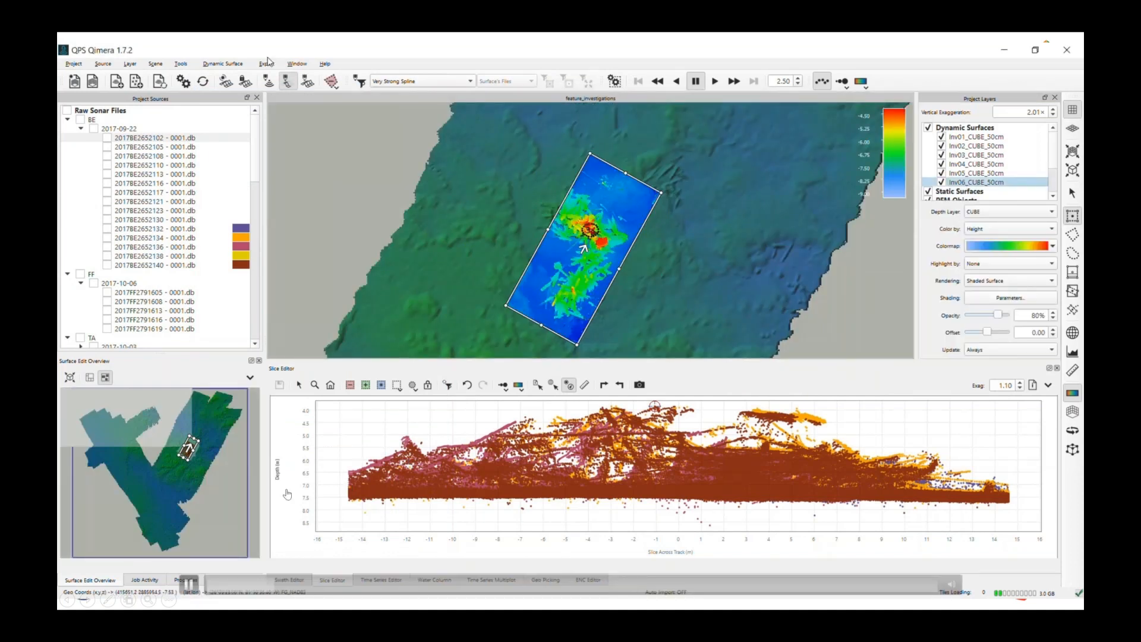
Step: Zoom the scene to the area of raw sonar file 2017FF2791605 - 0001.db
right_click(167, 294)
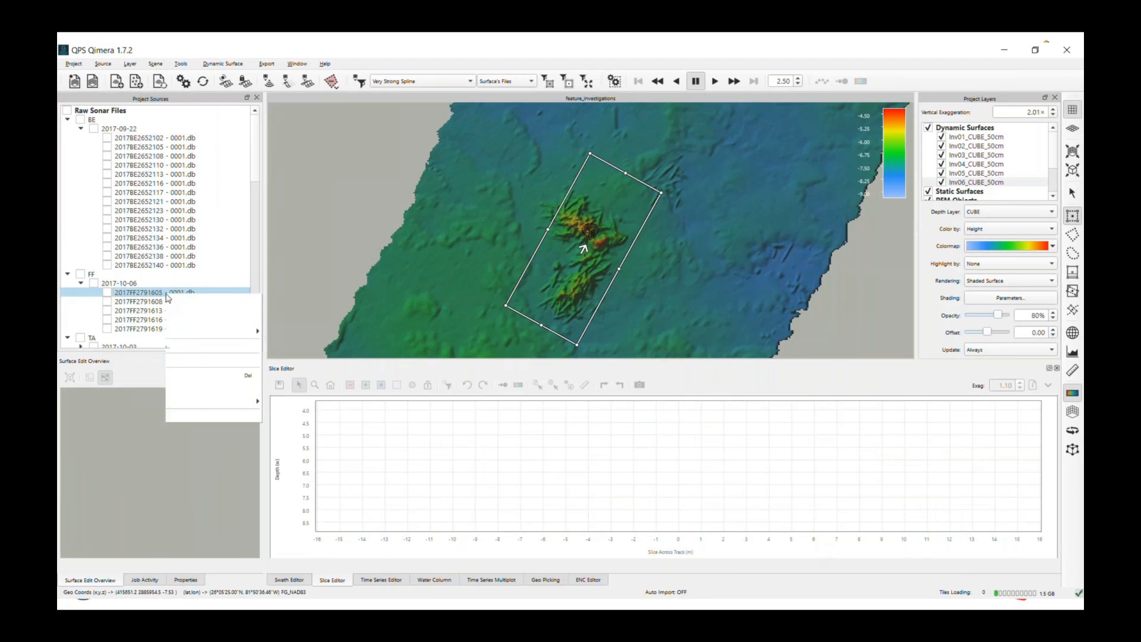
click(208, 491)
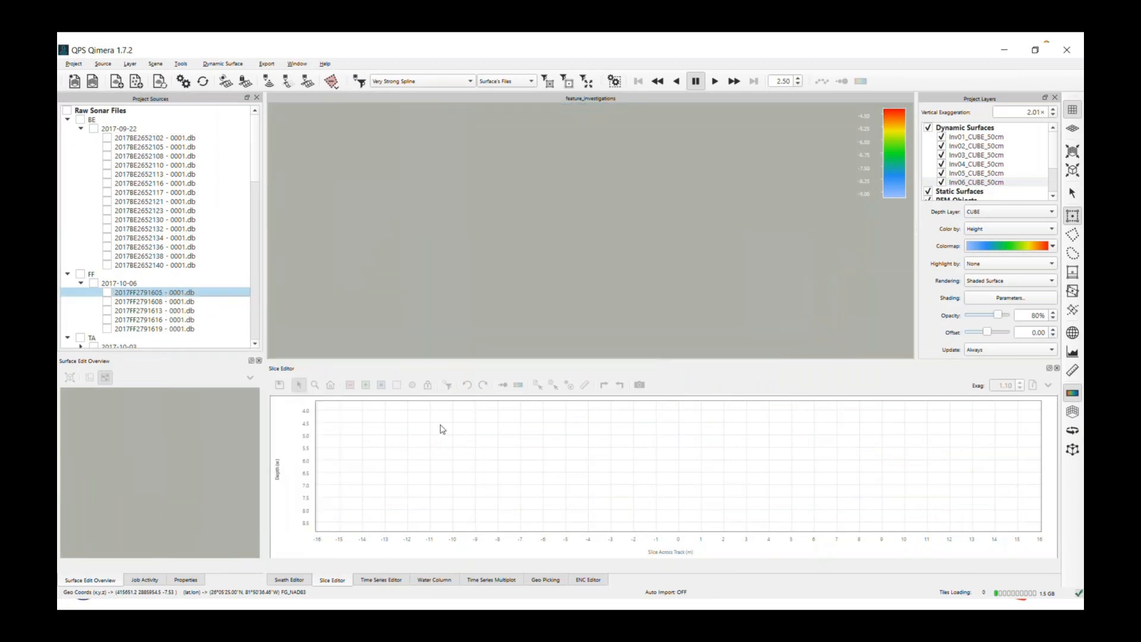
double_click(709, 271)
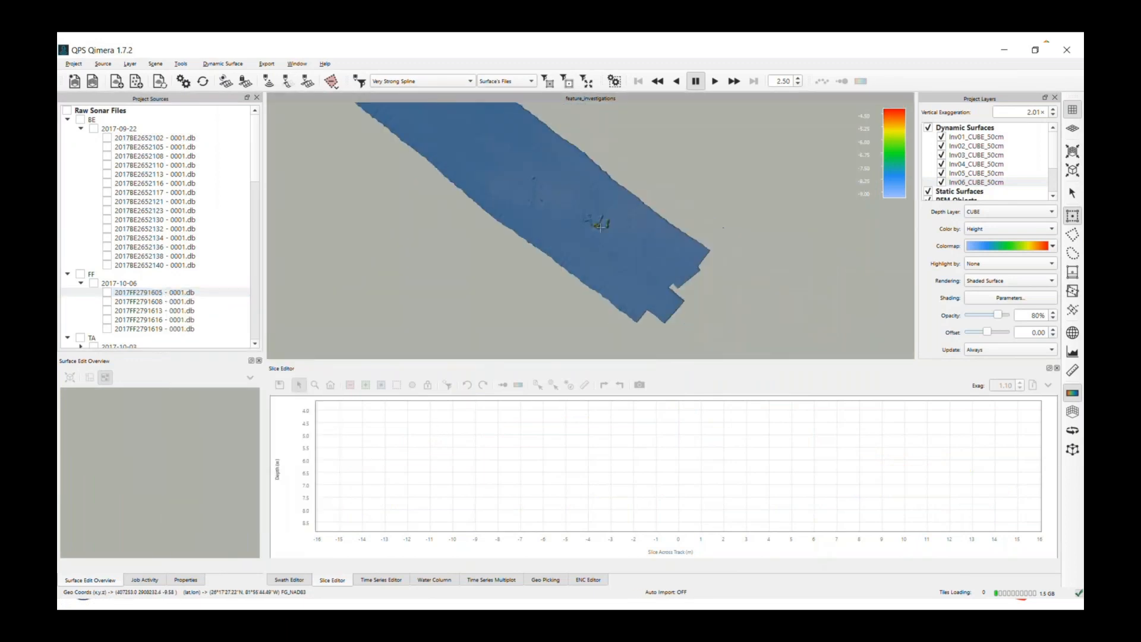
Step: Place a slice selection box over the feature near the end of the surveyed strip and view it in 3D
scroll(600, 226, up, 3)
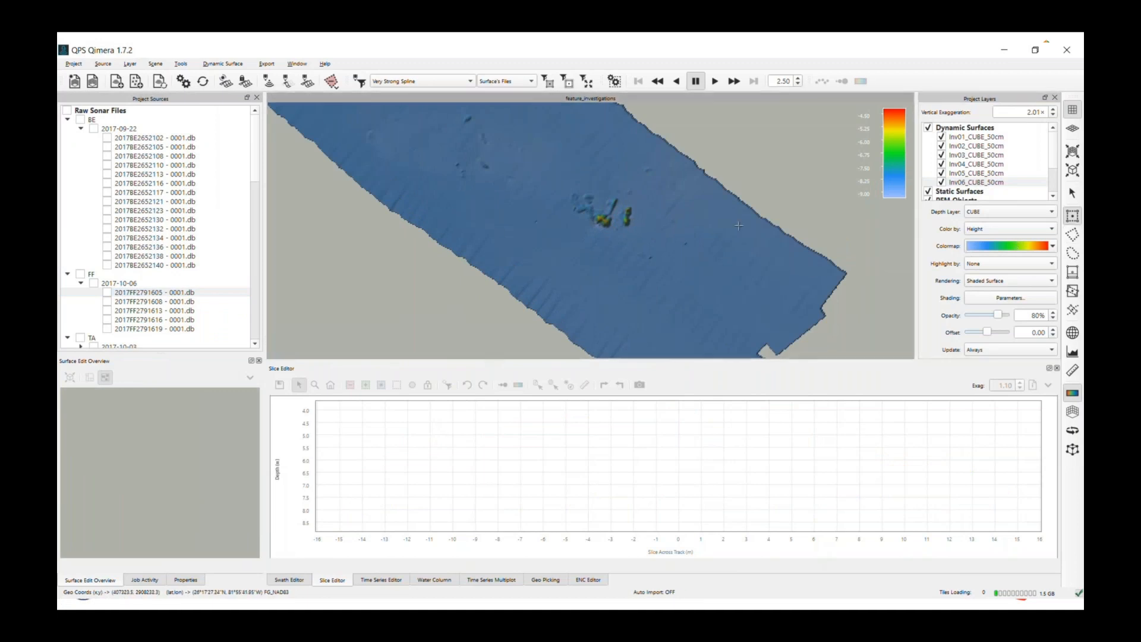
mouse_move(593, 212)
mouse_down()
mouse_move(649, 251)
mouse_move(619, 225)
mouse_move(594, 222)
mouse_up()
click(1072, 128)
scroll(579, 232, up, 10)
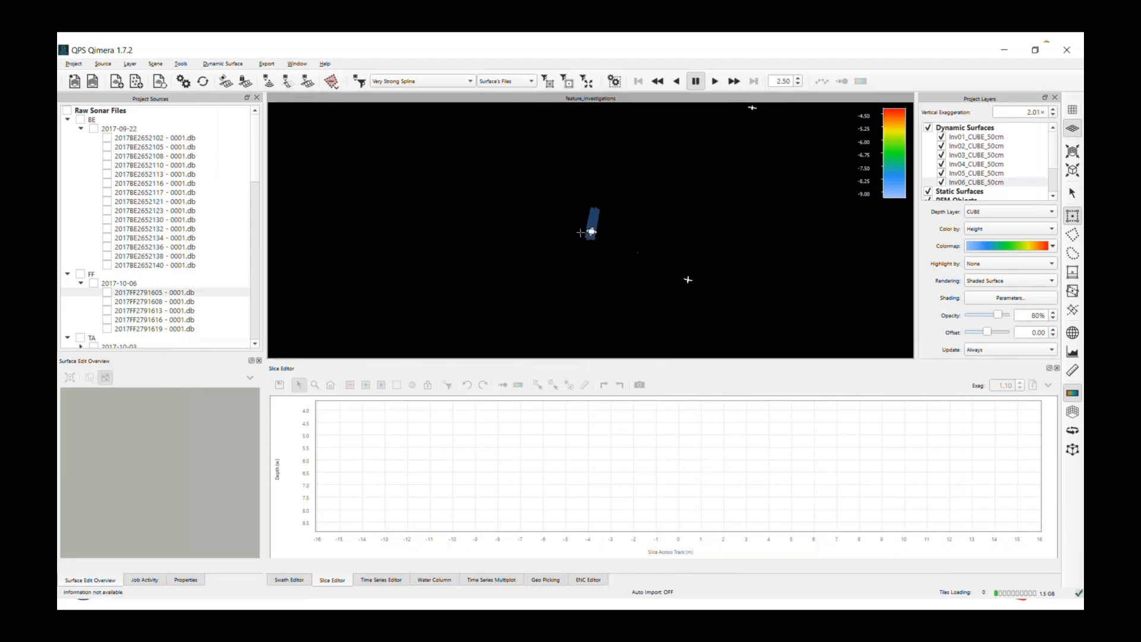
scroll(581, 233, up, 5)
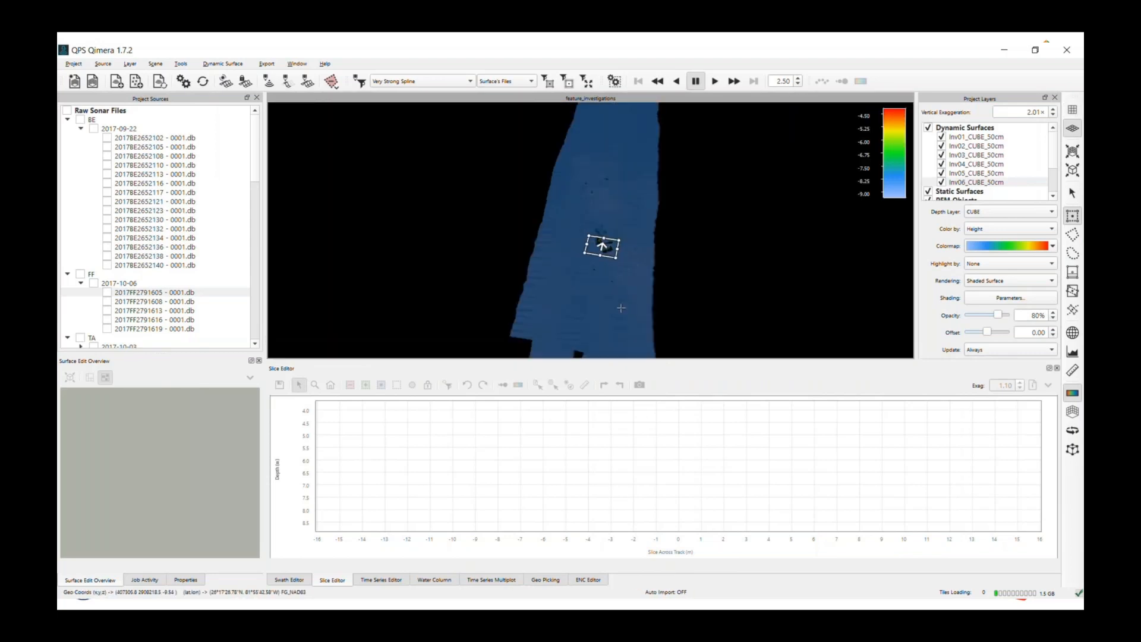
middle_drag(616, 307, 587, 294)
scroll(607, 276, up, 2)
scroll(588, 293, up, 3)
Step: Make Inv05_CUBE_50cm the active surface, start a slice edit, and view the feature's soundings obliquely in the 3D scene
click(996, 174)
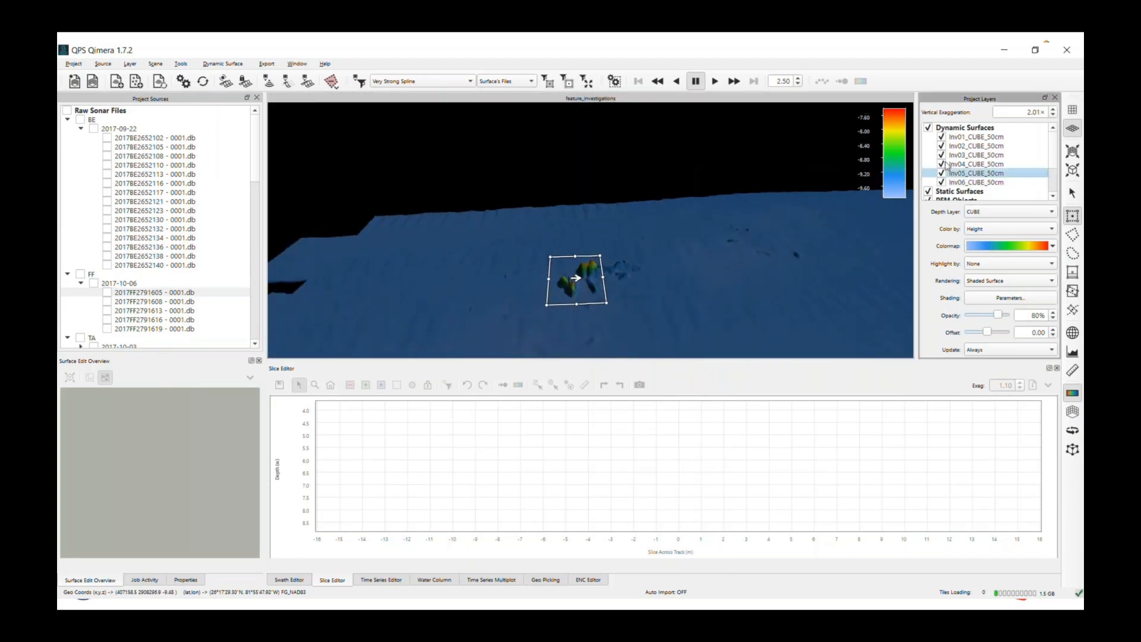
click(288, 80)
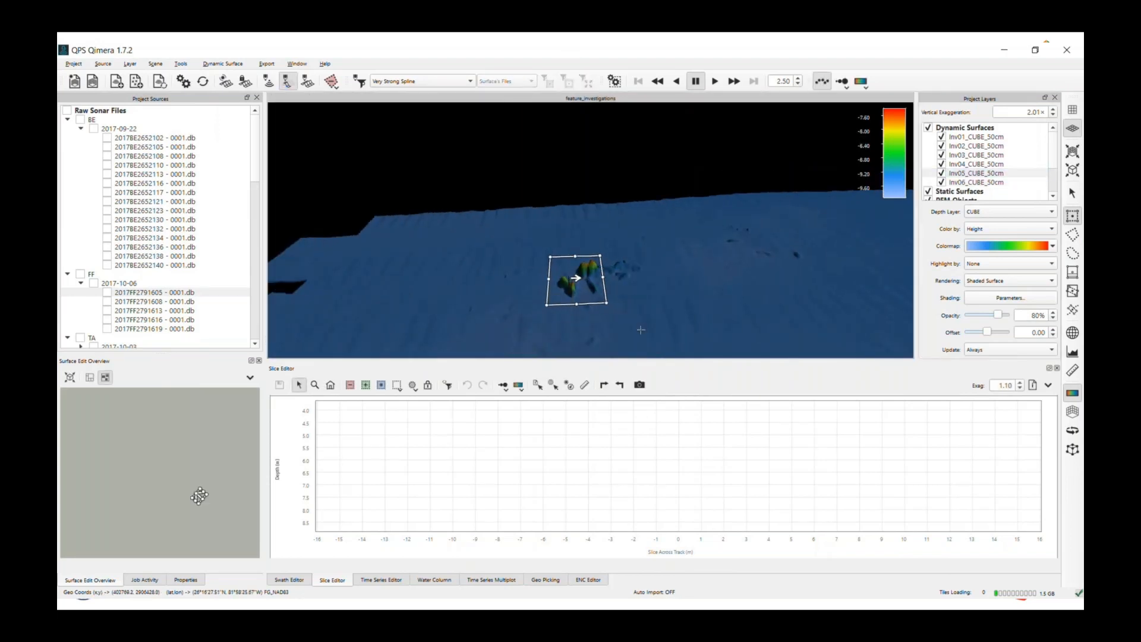
scroll(618, 328, up, 4)
middle_drag(636, 327, 614, 227)
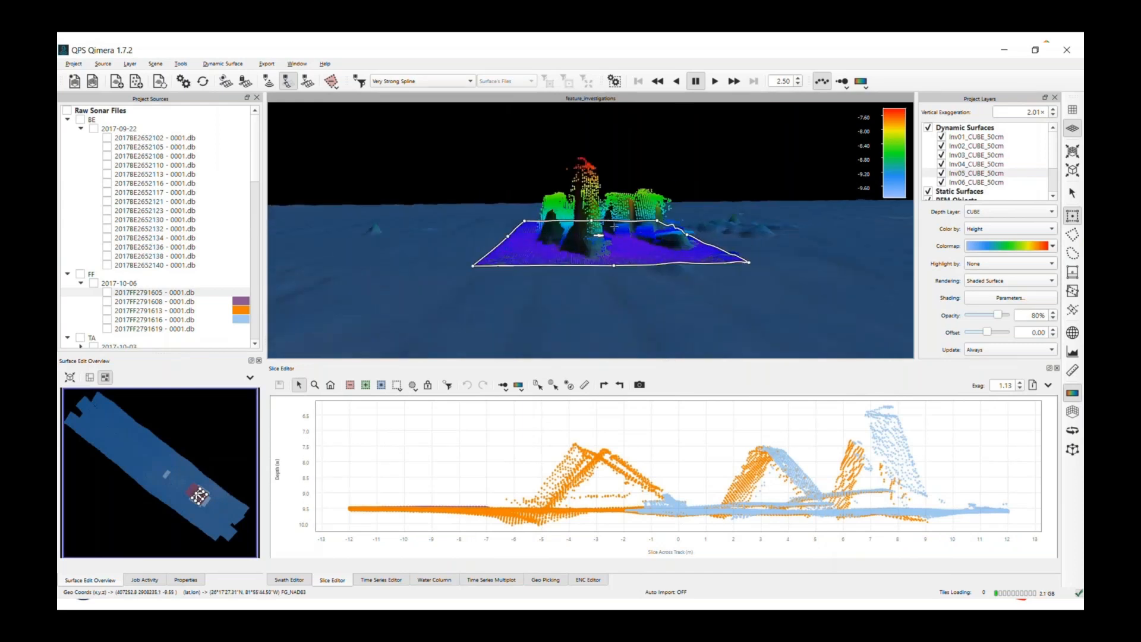
middle_drag(703, 229, 624, 322)
scroll(624, 322, up, 3)
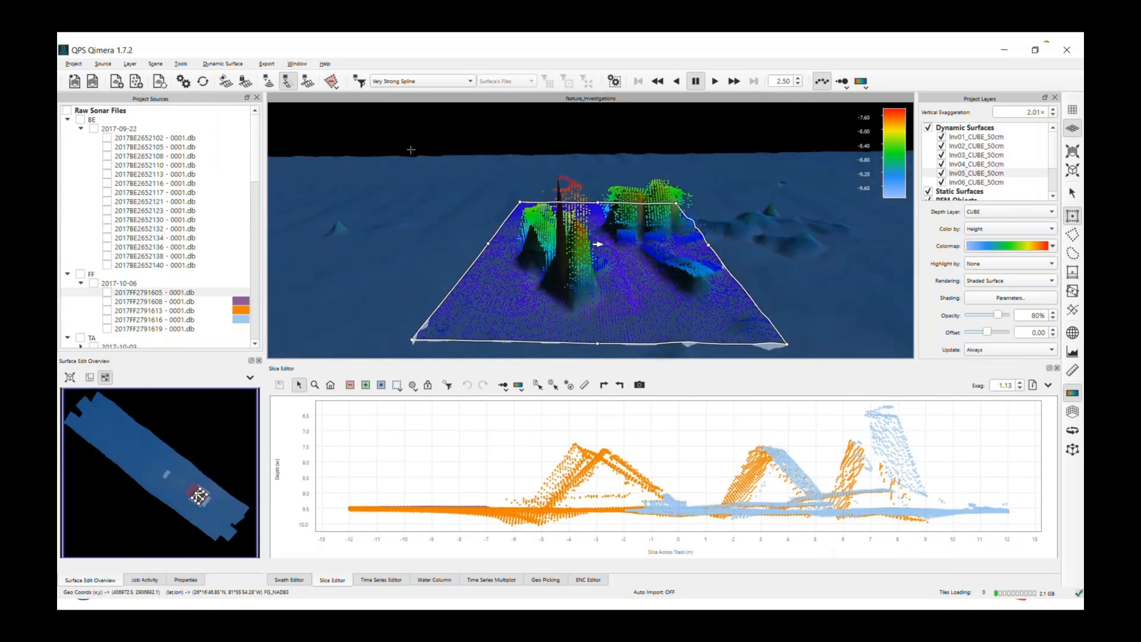
scroll(1053, 190, down, 2)
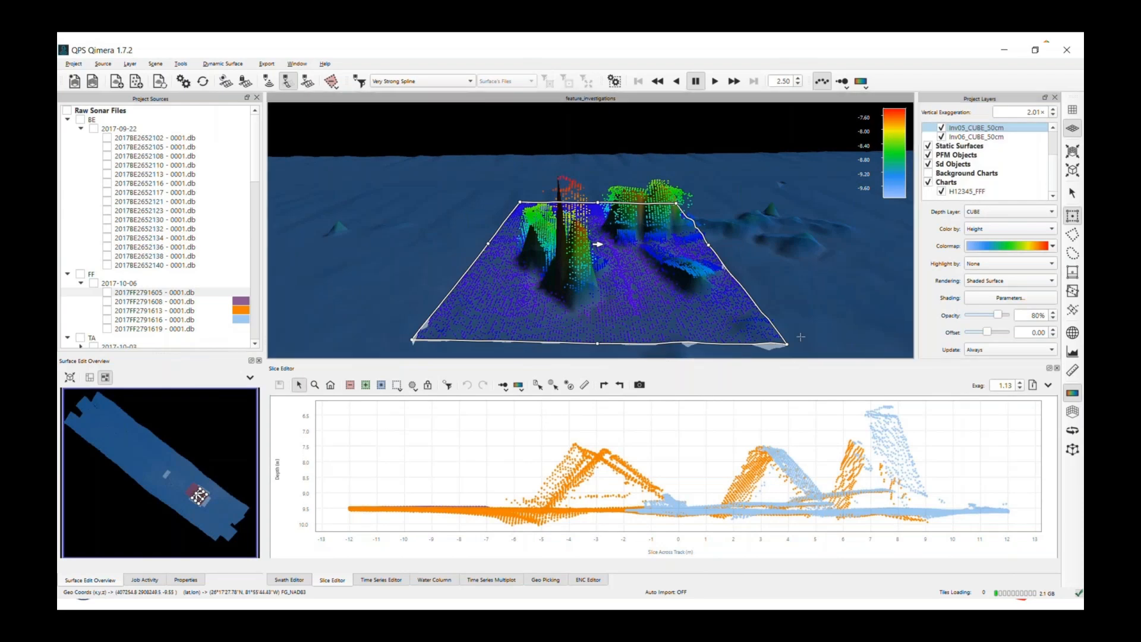
click(381, 385)
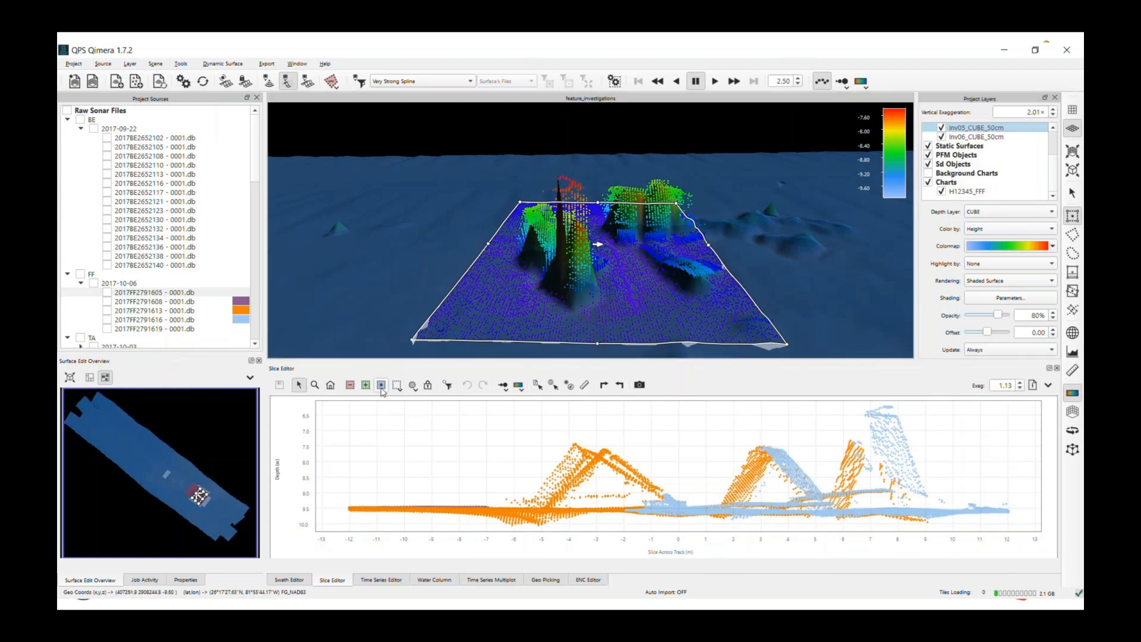
drag(857, 414, 936, 400)
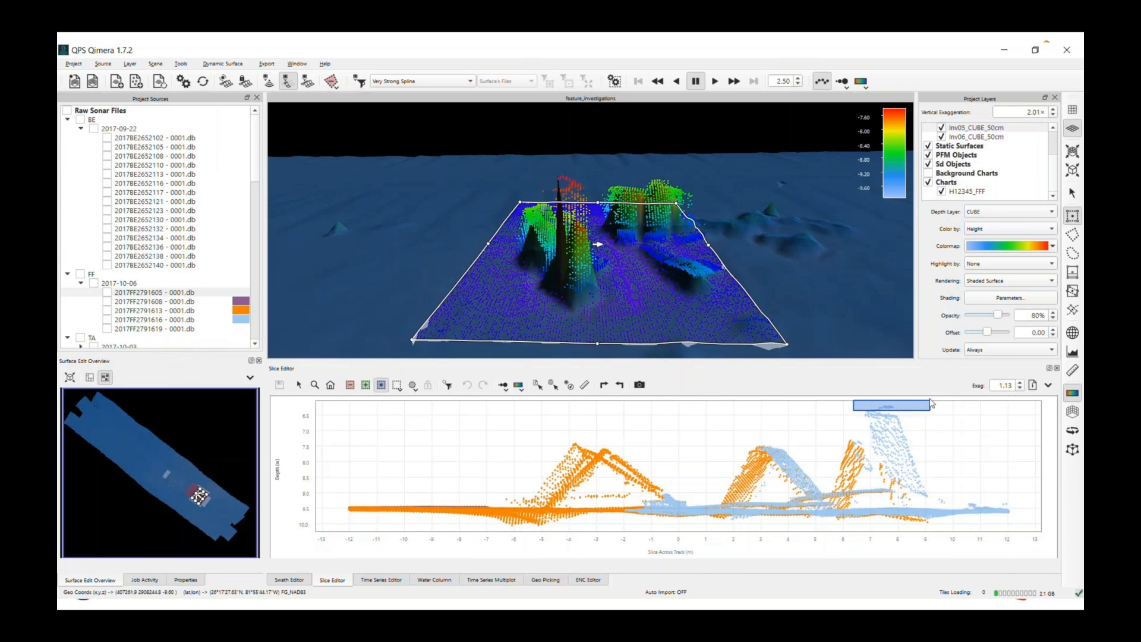
right_click(892, 408)
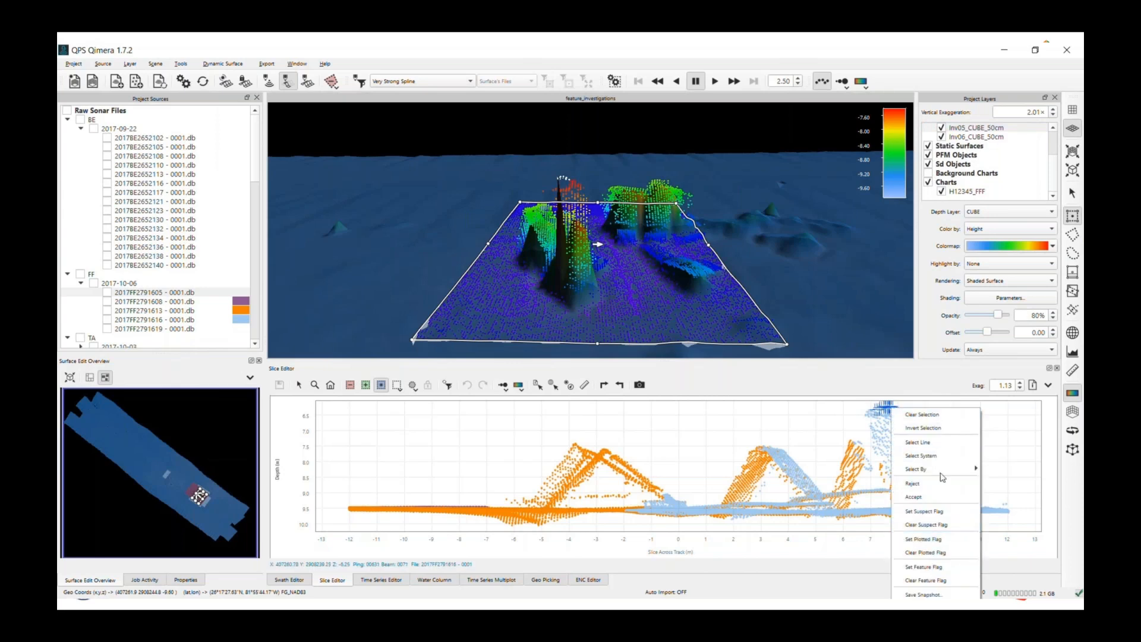
mouse_move(941, 471)
click(806, 304)
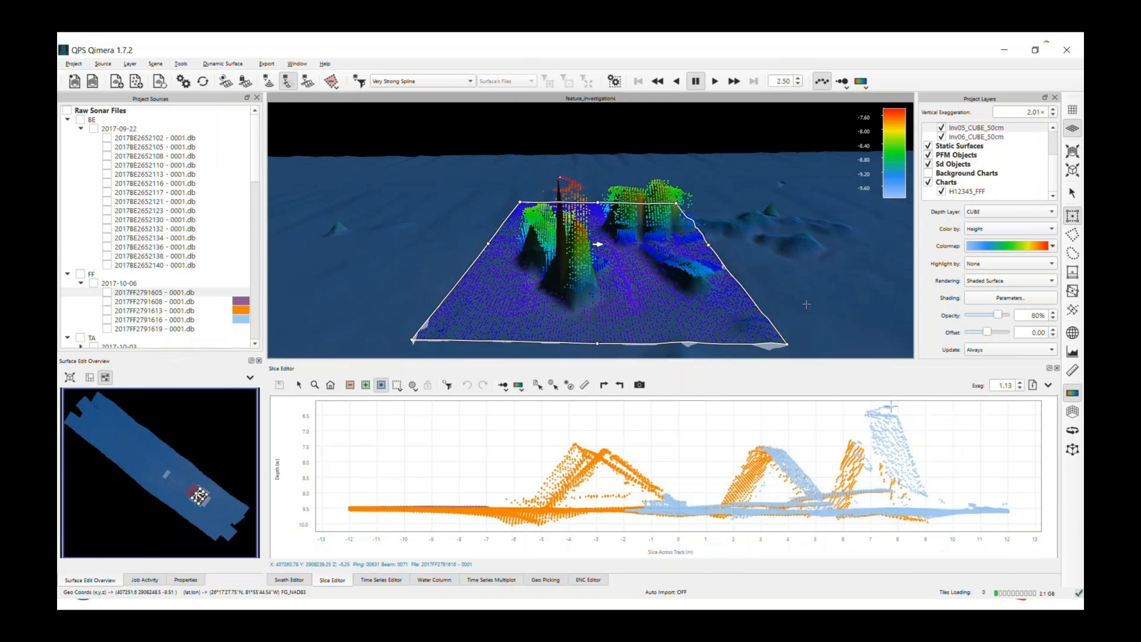
Step: Start a new ENC object from the shoalest sounding on the feature and set its feature class to OBSTRN
click(569, 385)
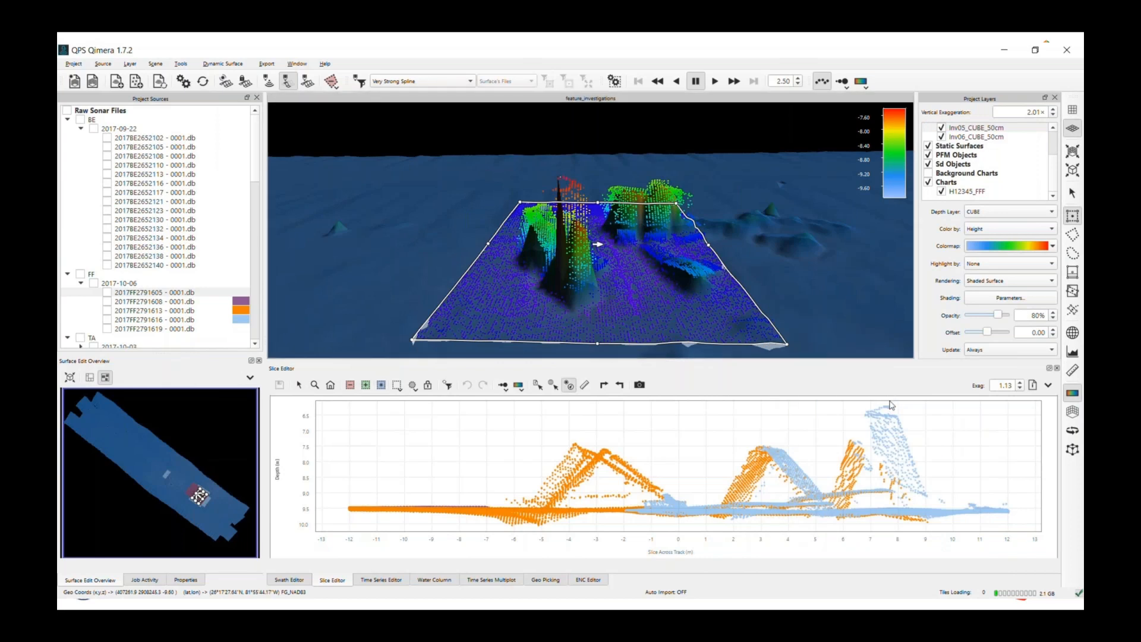
click(891, 407)
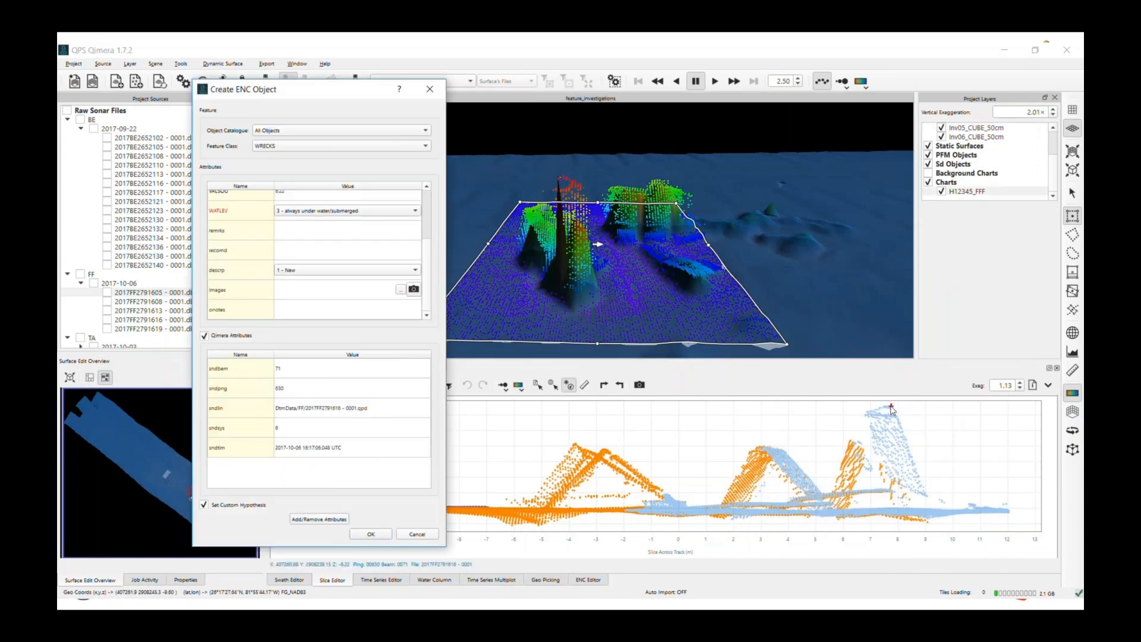
click(314, 144)
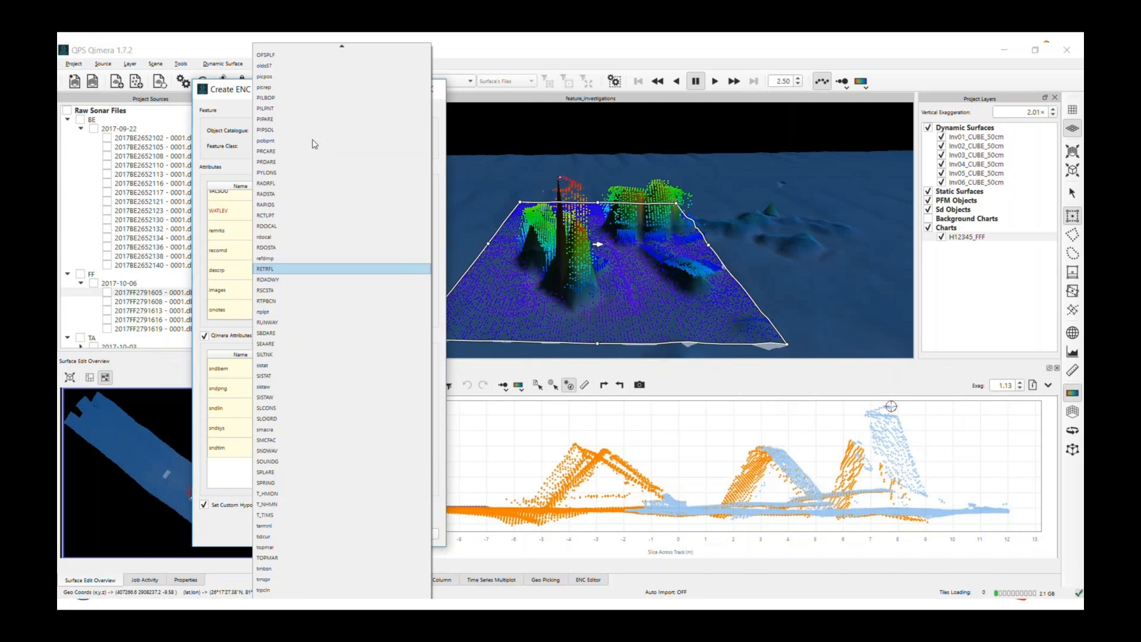
click(310, 113)
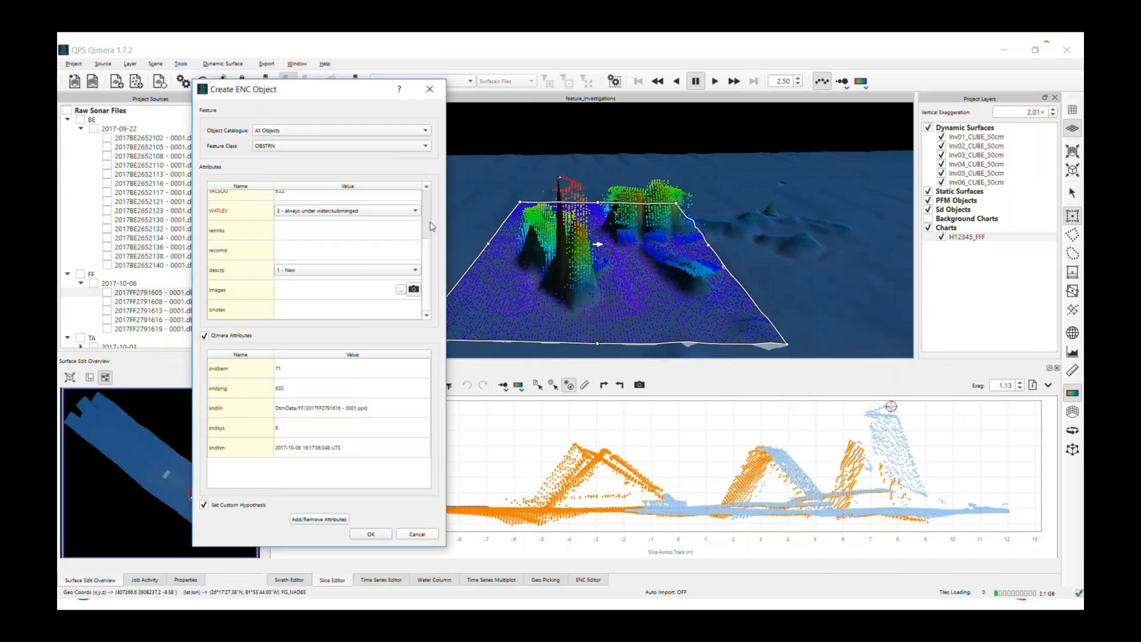
scroll(433, 214, up, 3)
scroll(410, 294, down, 2)
Step: Attach a slice plot capture named obstrn_1 and a scene capture to the obstruction, and create the ENC object
click(419, 292)
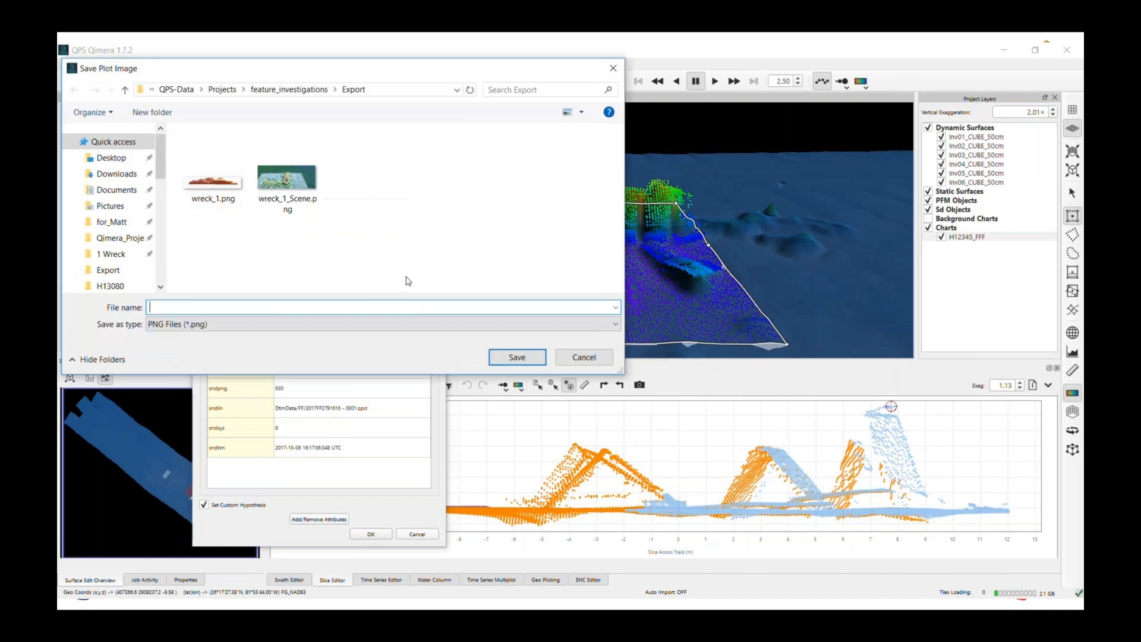
text(obstrn_1)
click(508, 357)
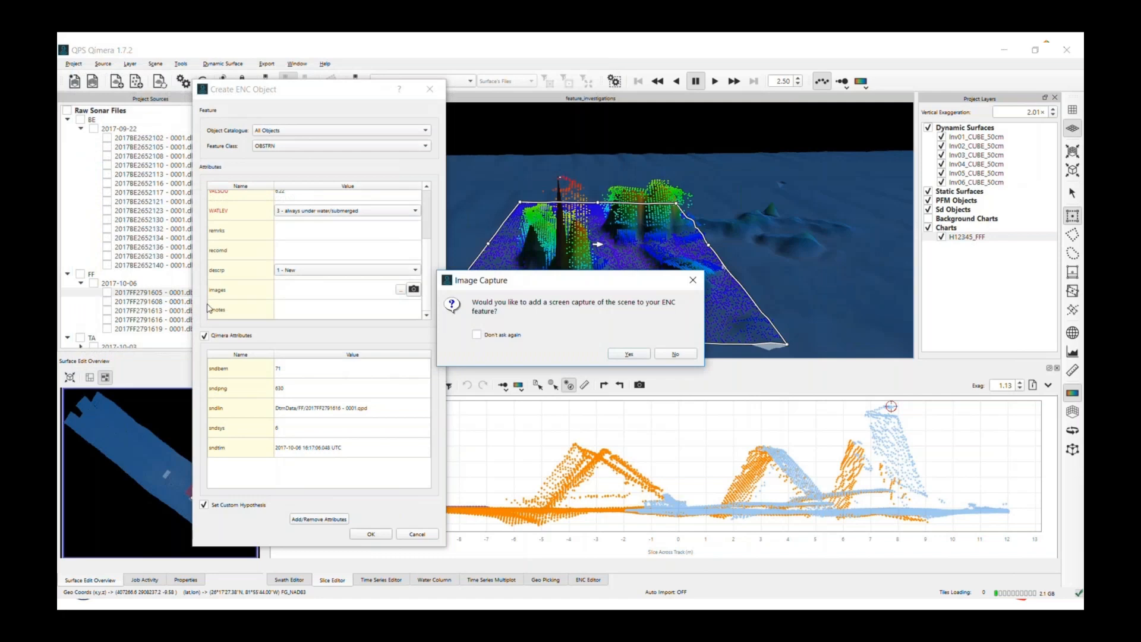
click(635, 355)
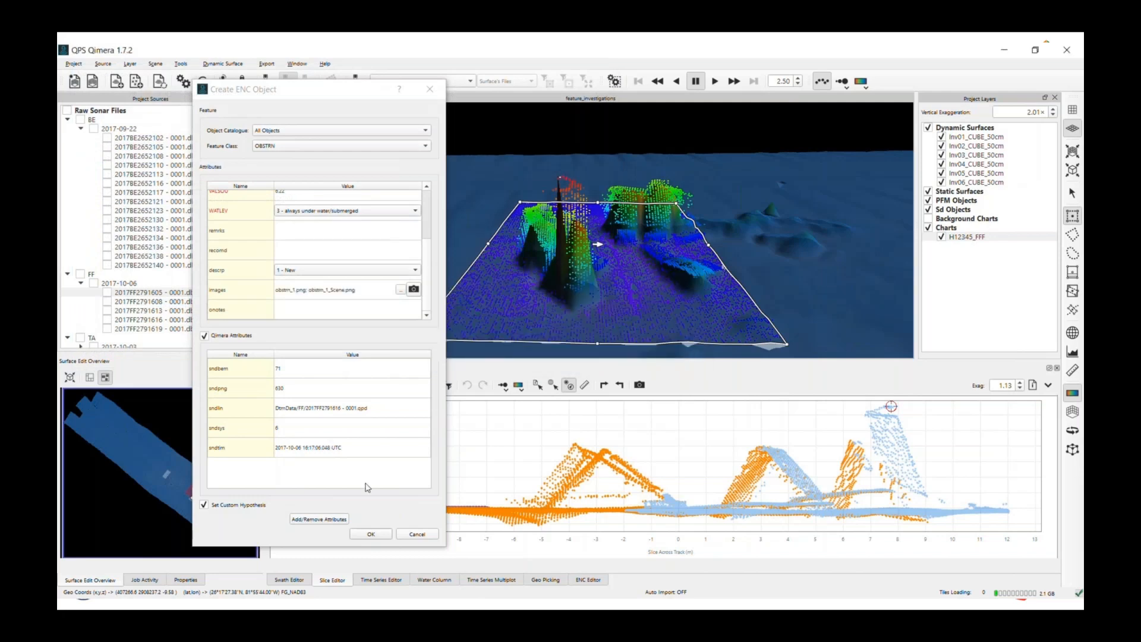
click(375, 537)
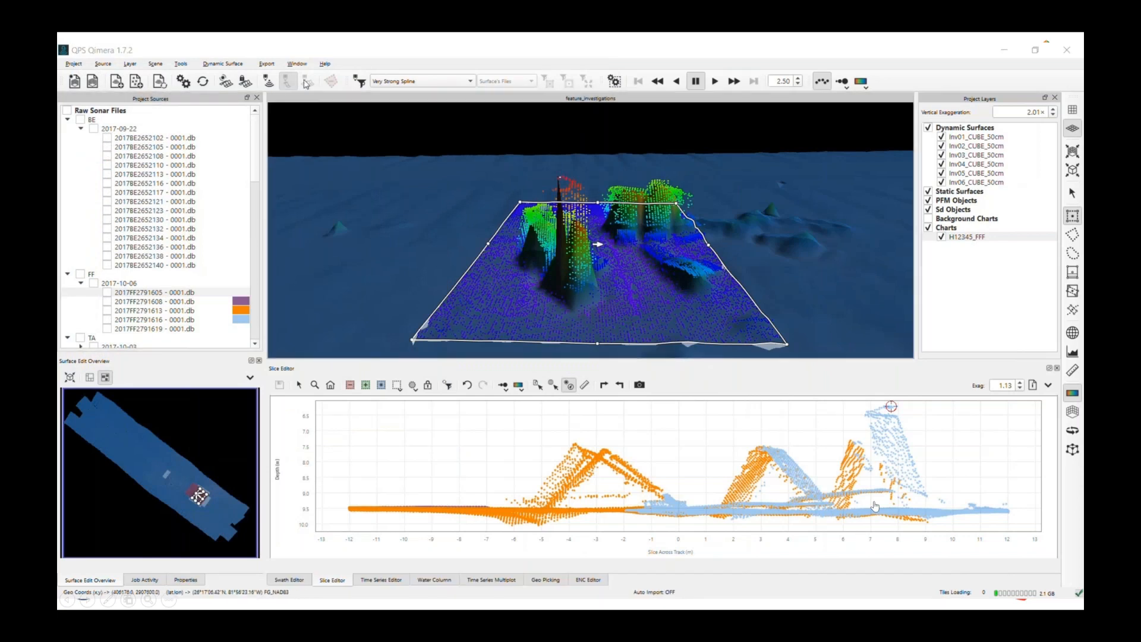
Step: End the slice edit in plan view with Inv05_CUBE_50cm active, and zoom the scene to raw sonar file 2017TA2871836 - 0001.db
click(959, 173)
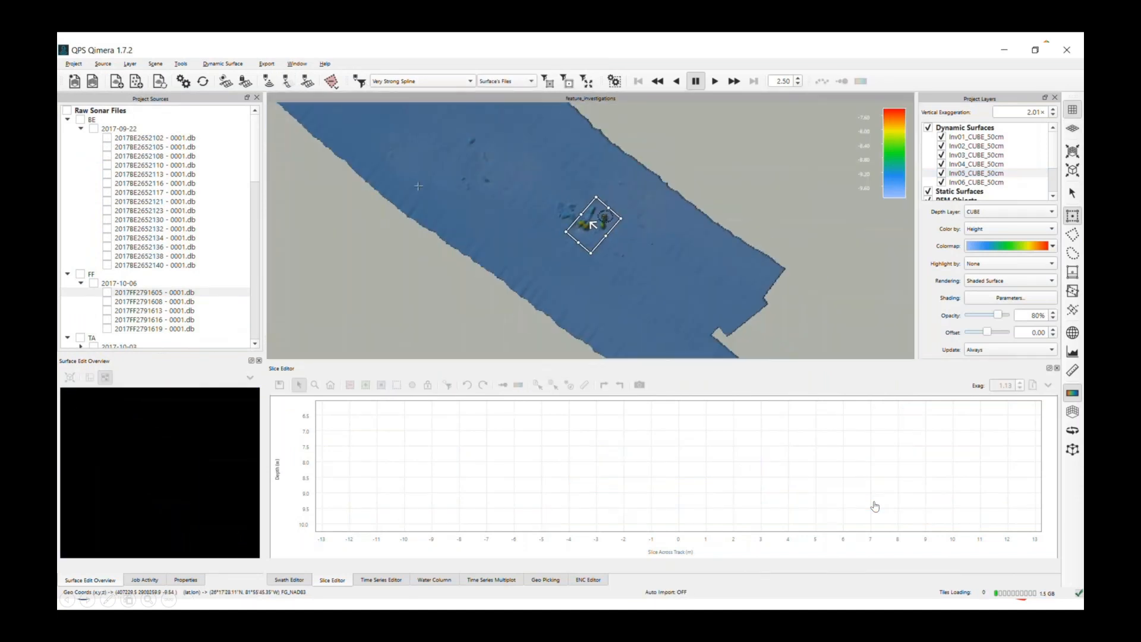
drag(255, 158, 255, 187)
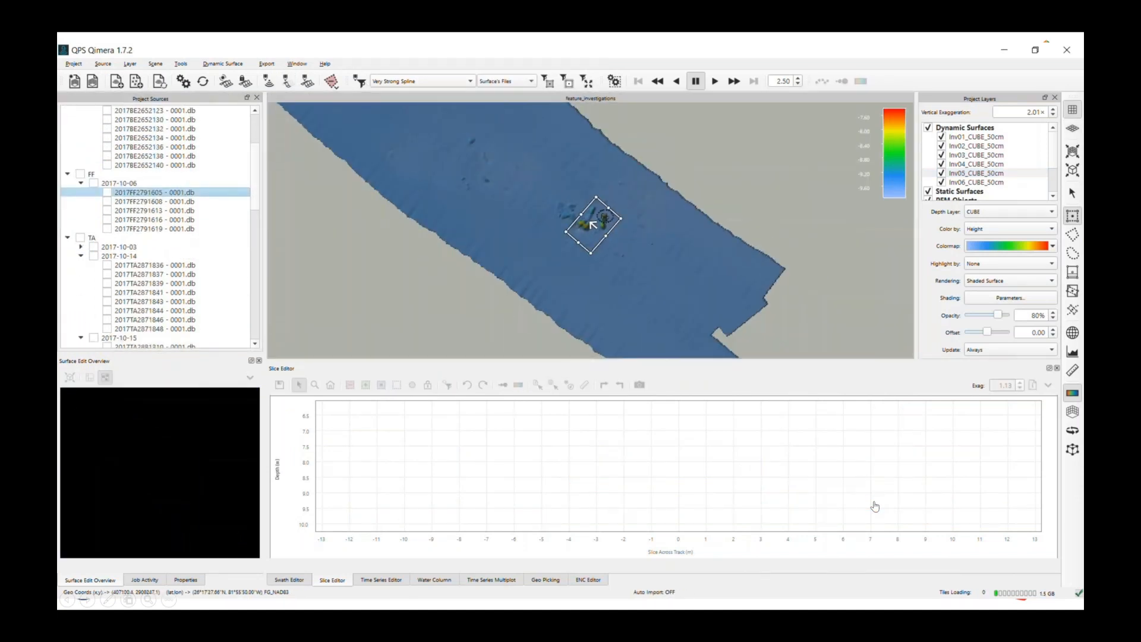
scroll(190, 256, down, 3)
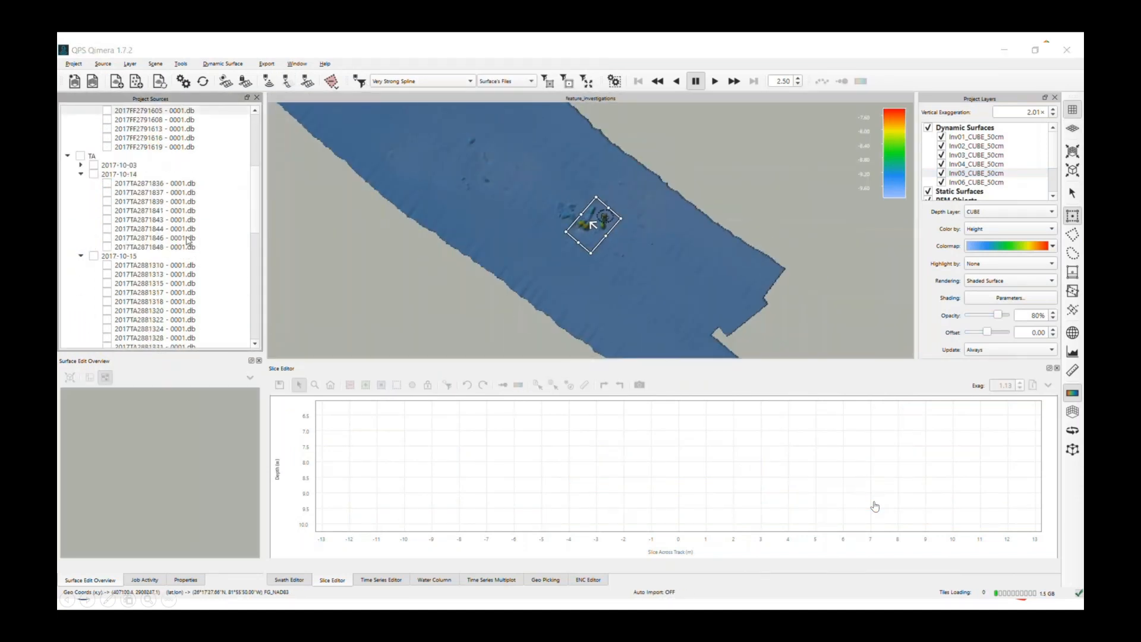
right_click(165, 184)
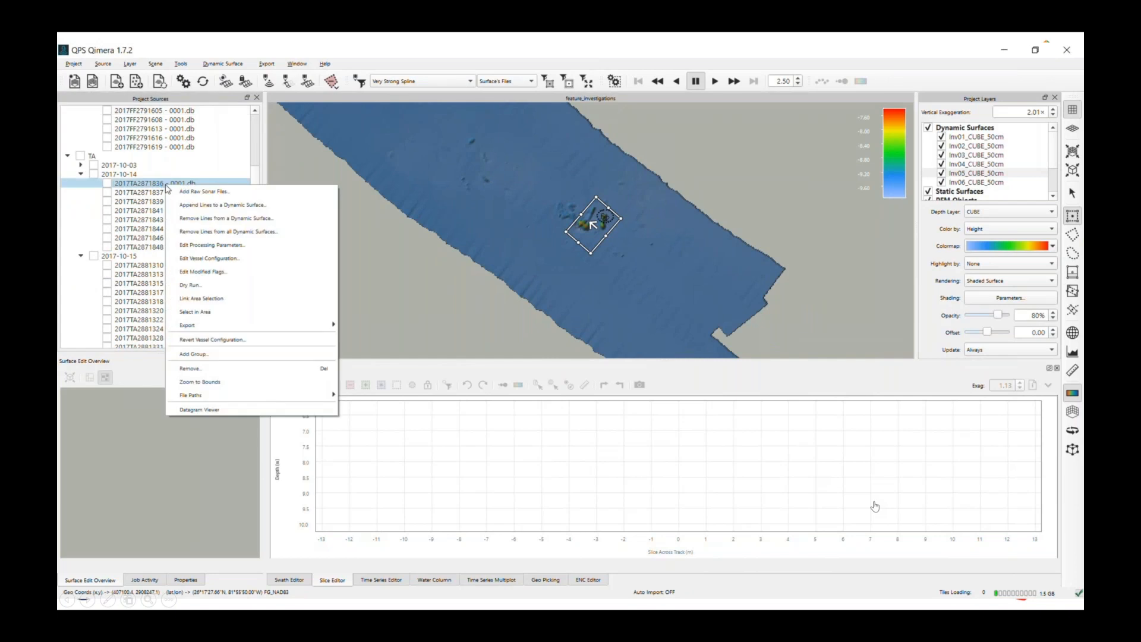
click(200, 381)
scroll(626, 249, down, 5)
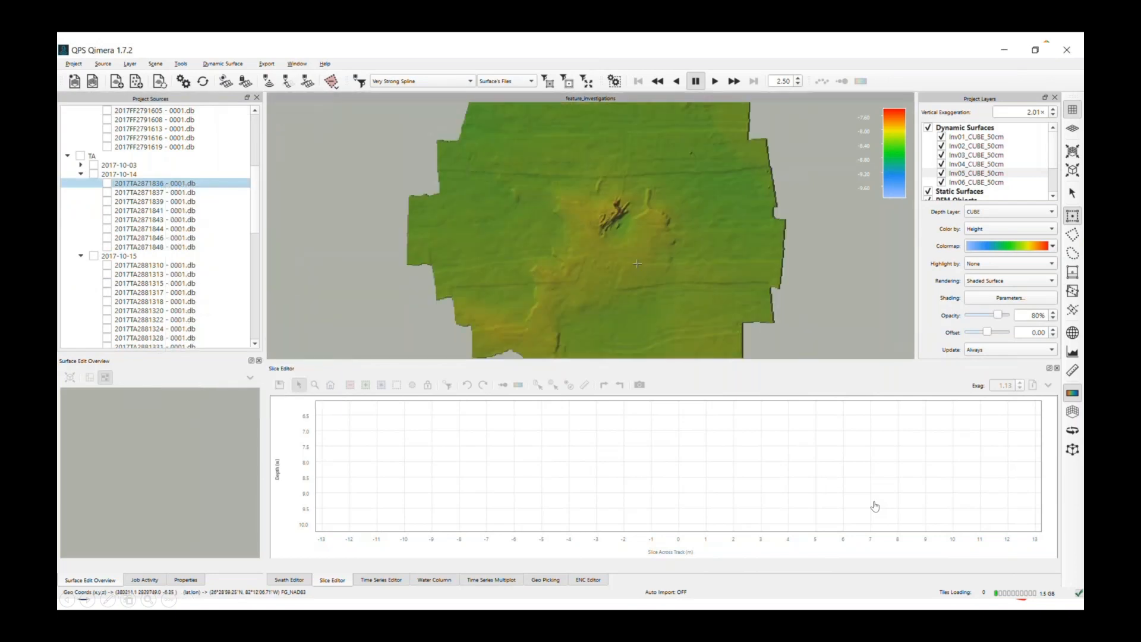
scroll(626, 249, up, 3)
scroll(609, 237, up, 5)
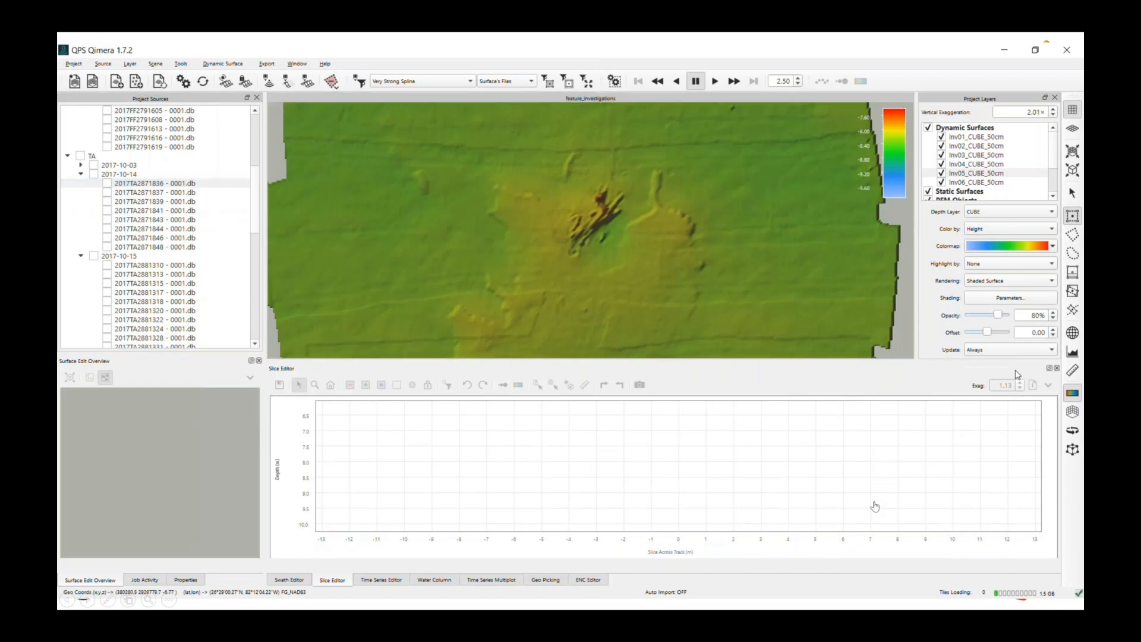
Step: In chart H12345_FFF, start a new OBSTRN ENC object by picking the shoalest surface point on the central feature
scroll(970, 194, down, 3)
click(969, 195)
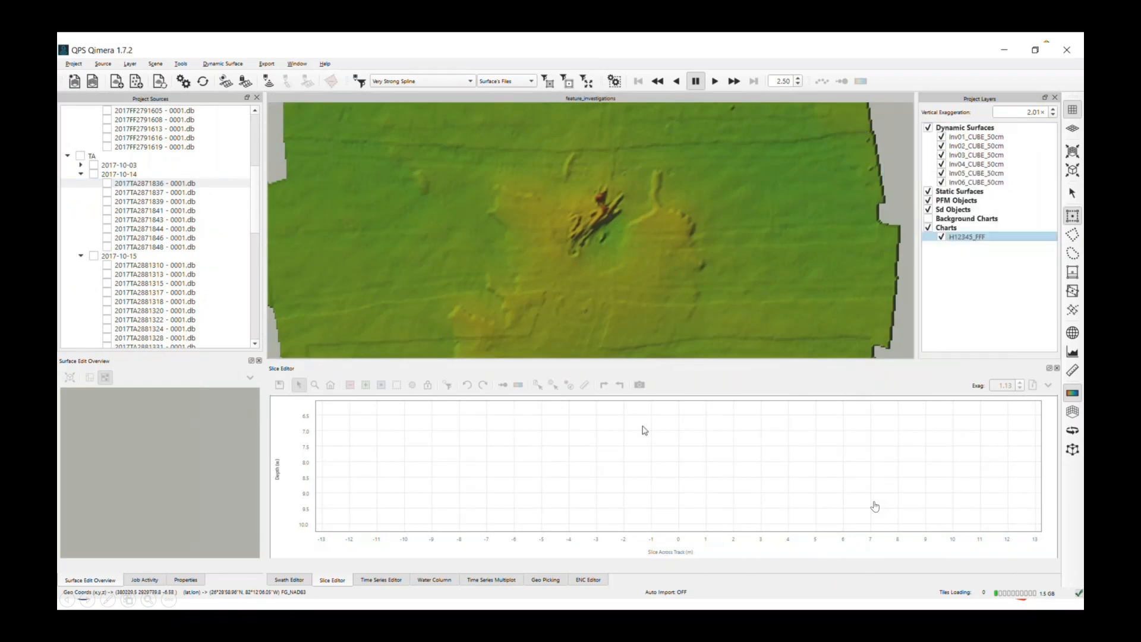
click(588, 579)
click(405, 385)
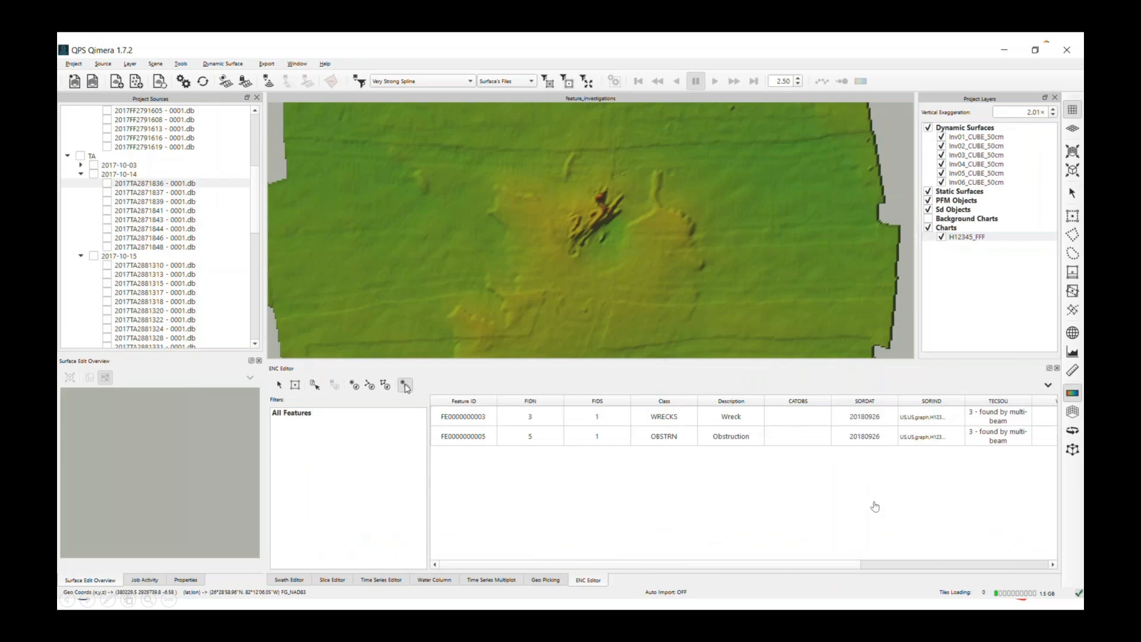
click(545, 265)
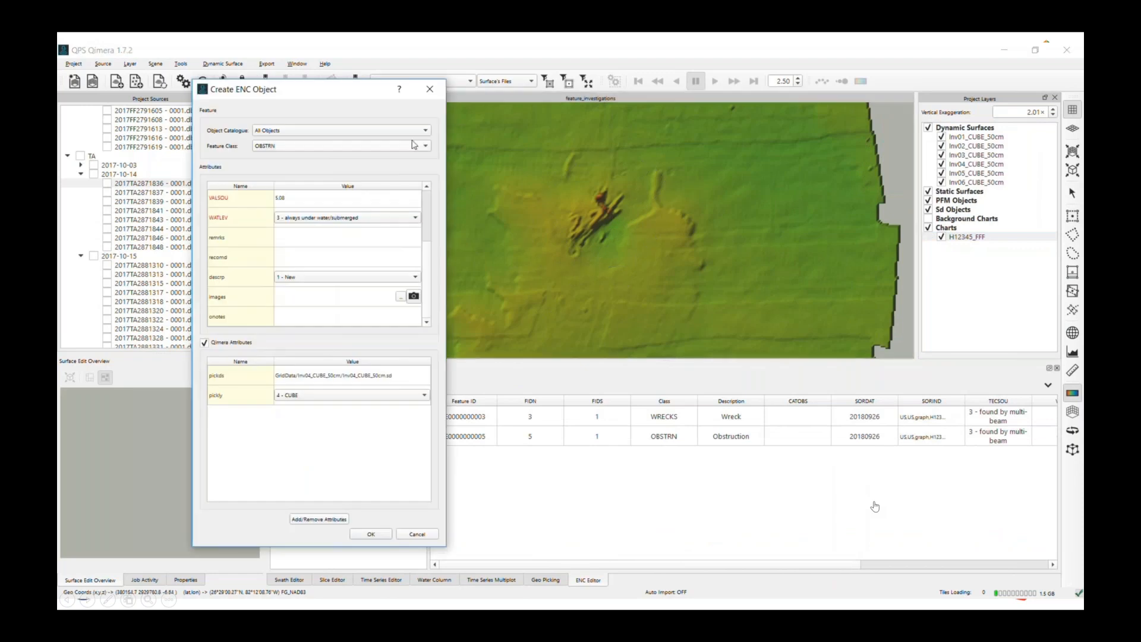
scroll(427, 220, up, 1)
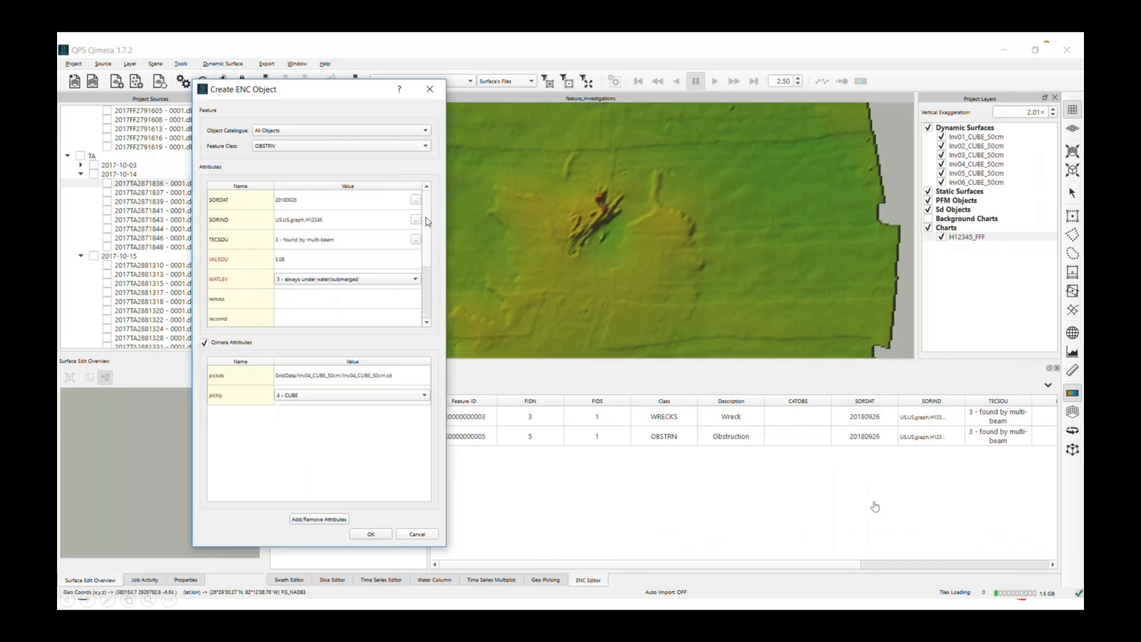
scroll(426, 238, down, 3)
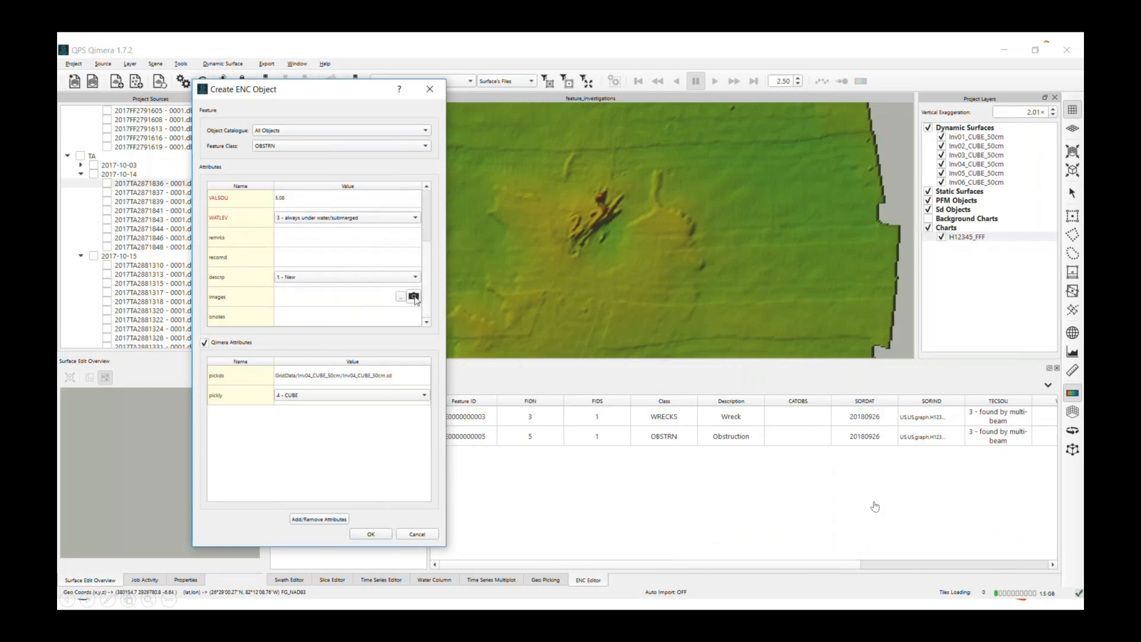
Step: Attach an image capture named obstrn_2 to the new obstruction and create the ENC object
click(414, 296)
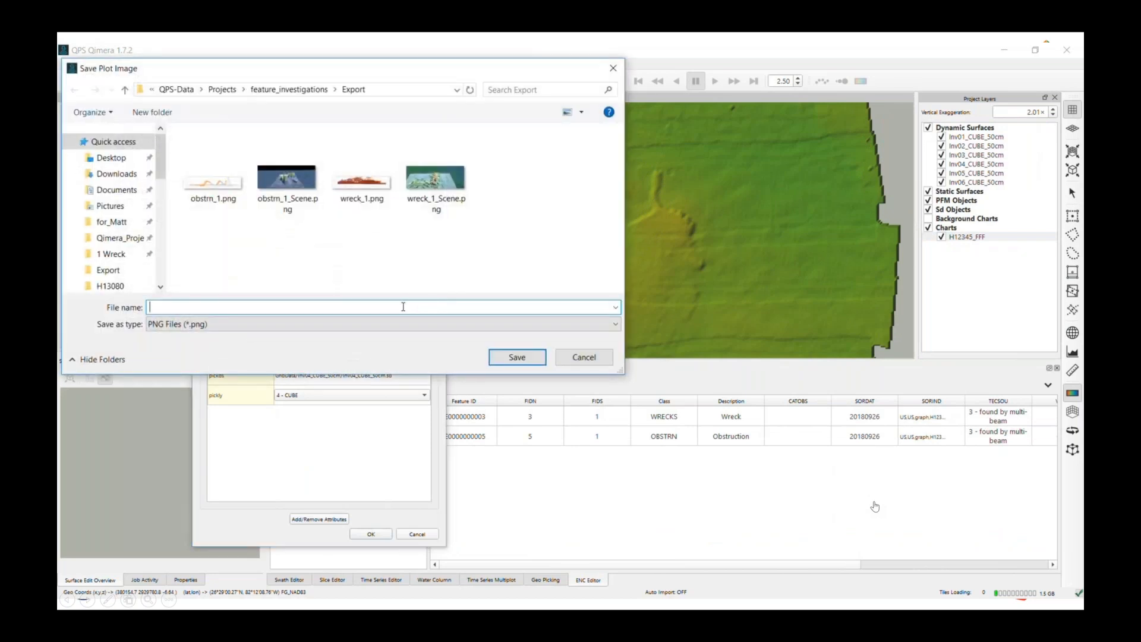
text(obstrn_2)
click(506, 359)
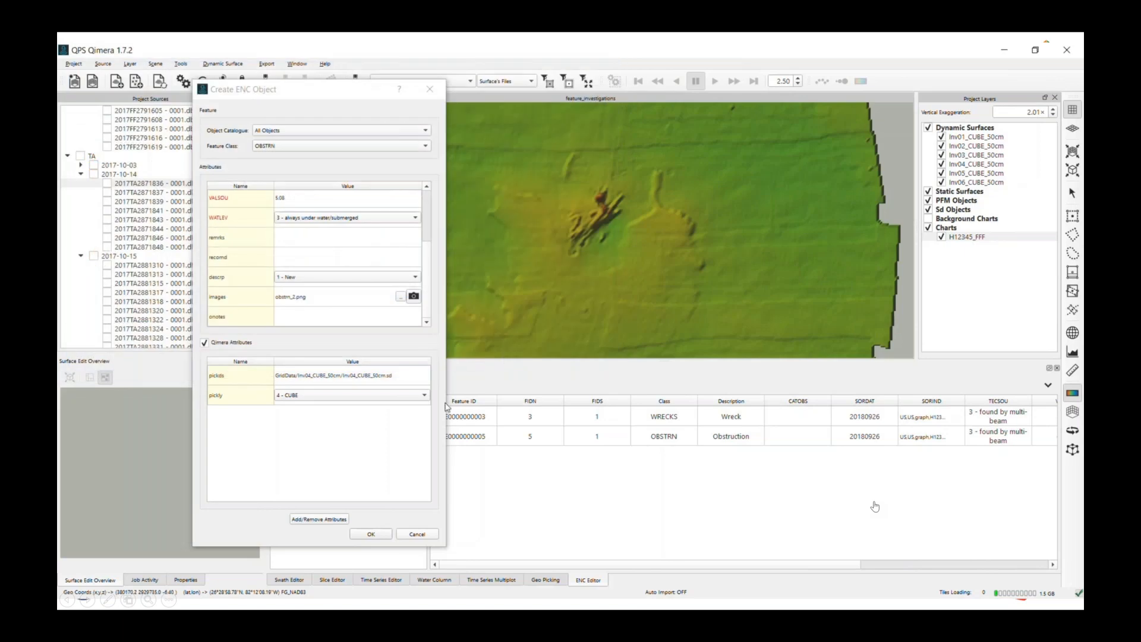
click(376, 535)
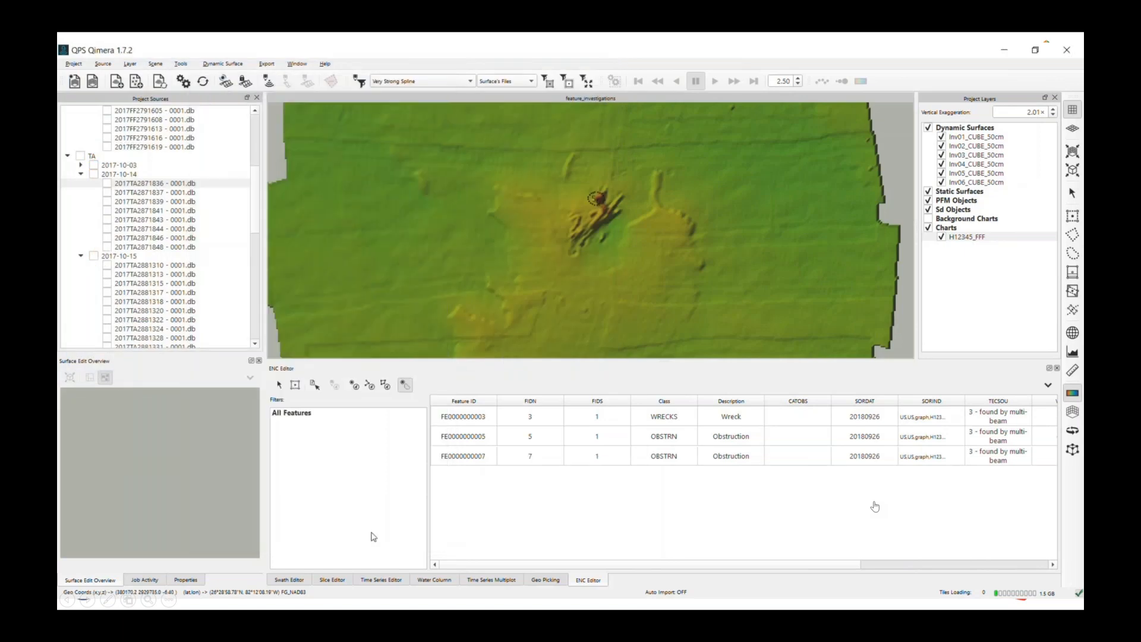
Step: Zoom the scene to raw sonar file 2017TA2881310 - 0001.db and lasso the elongated wreck to start an ENC object at its shoalest surface point
click(162, 265)
right_click(160, 266)
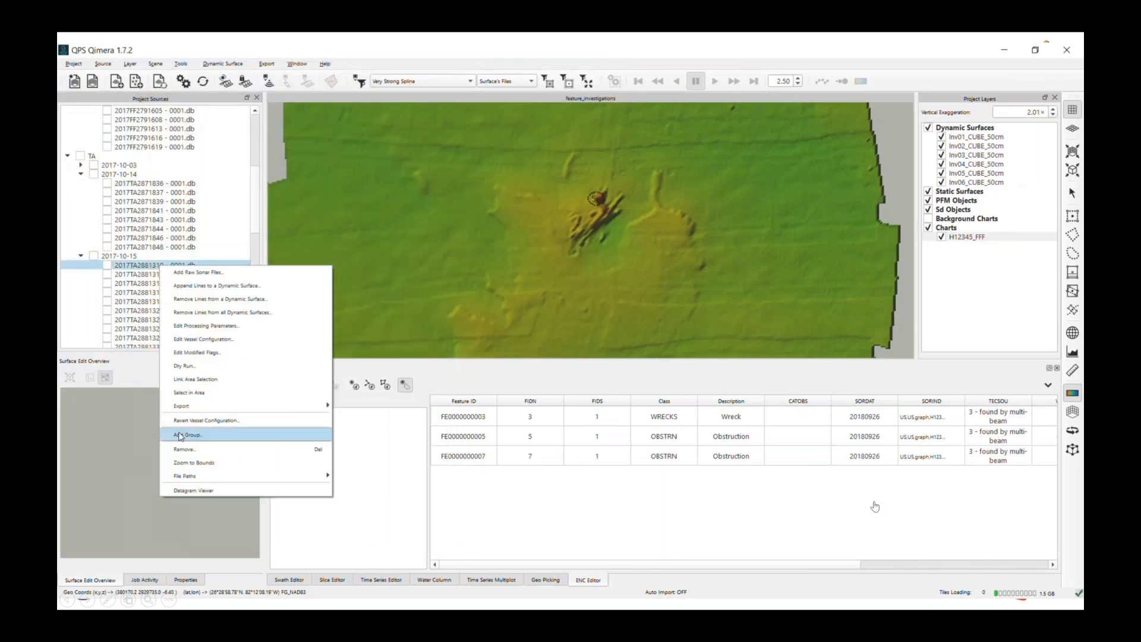
click(192, 451)
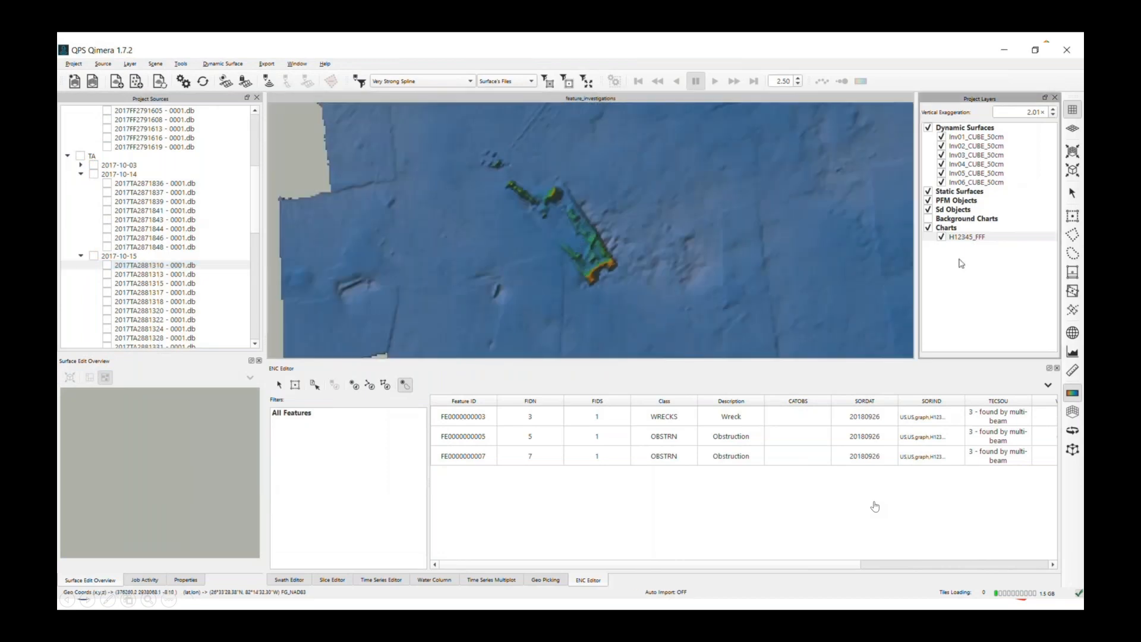
mouse_move(578, 313)
mouse_down()
mouse_move(517, 235)
mouse_move(632, 199)
mouse_move(613, 319)
mouse_up()
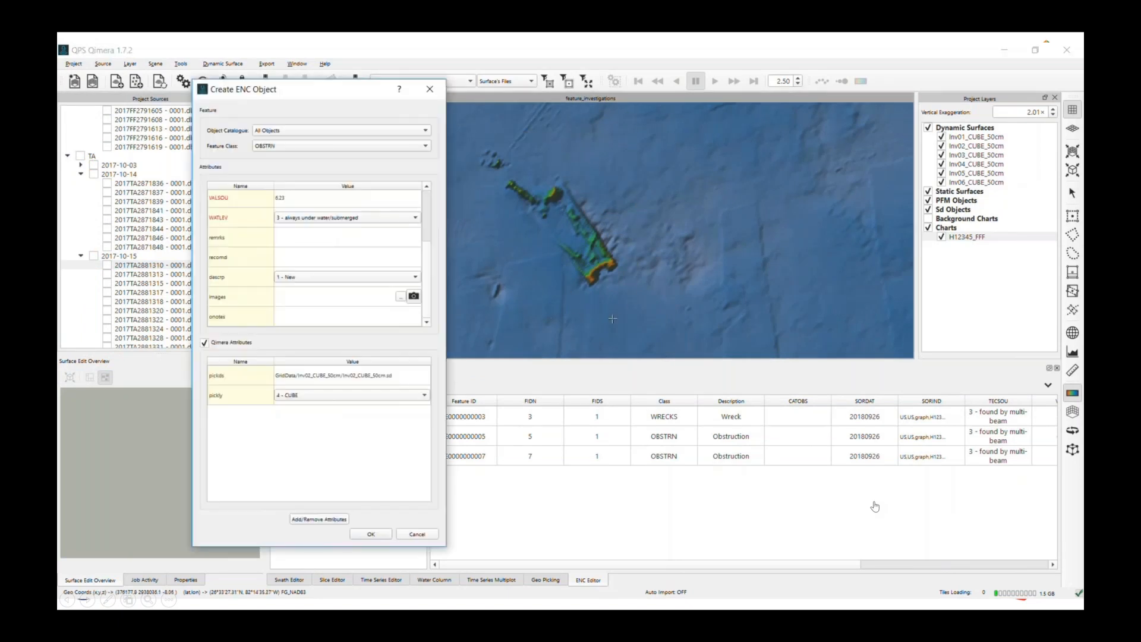
Step: Review the new ENC object's attributes and set its feature class to WRECKS
scroll(430, 229, up, 1)
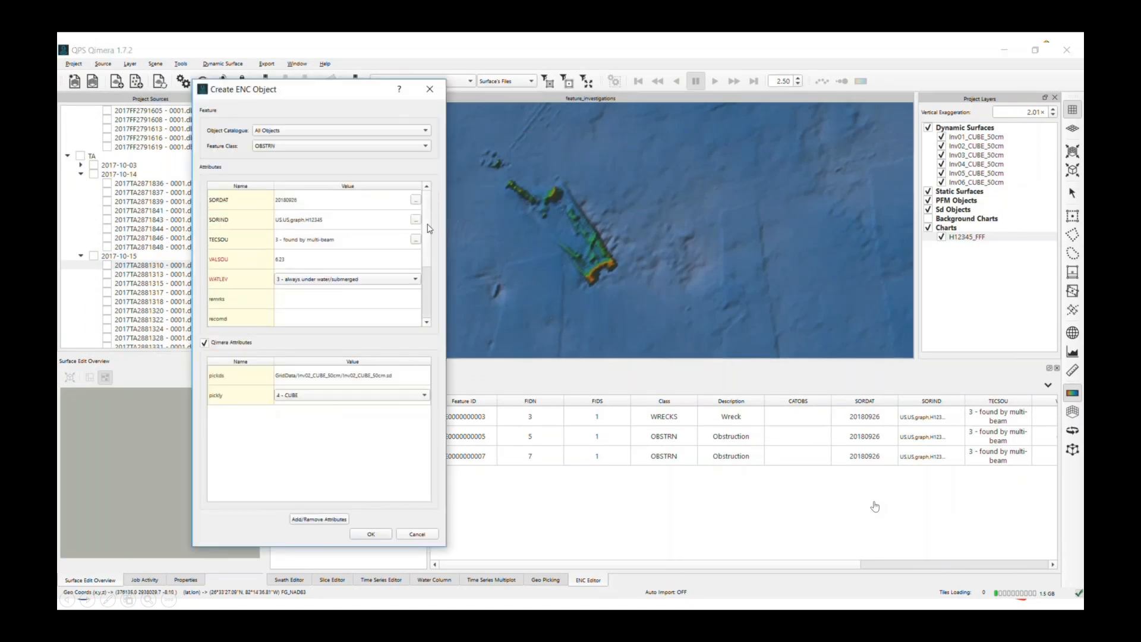
scroll(430, 229, down, 2)
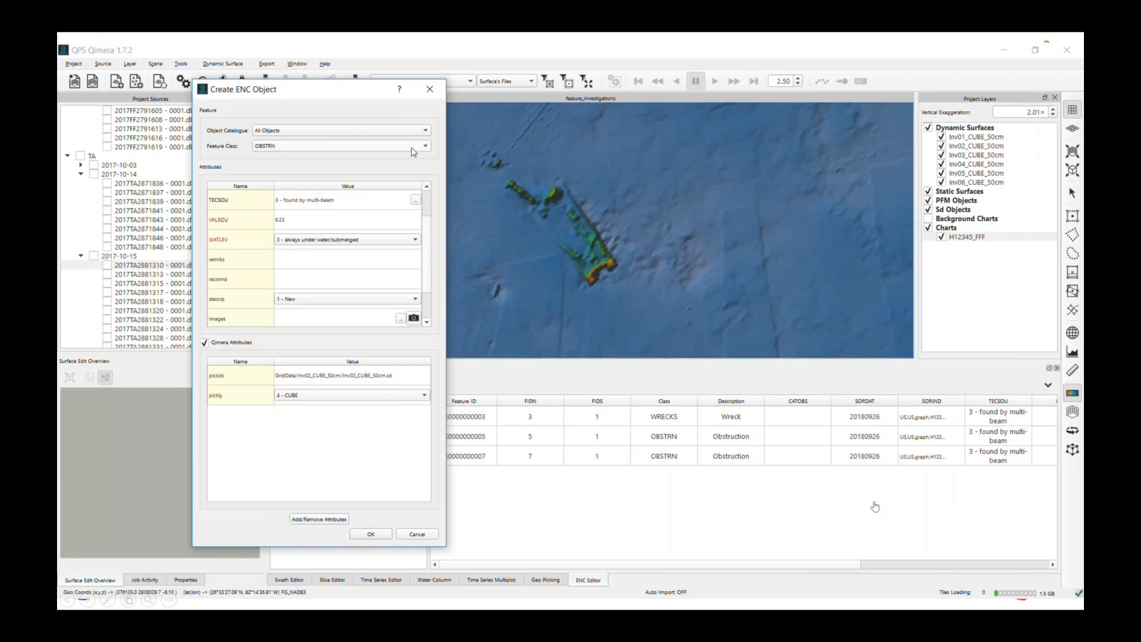
click(414, 152)
scroll(327, 477, down, 6)
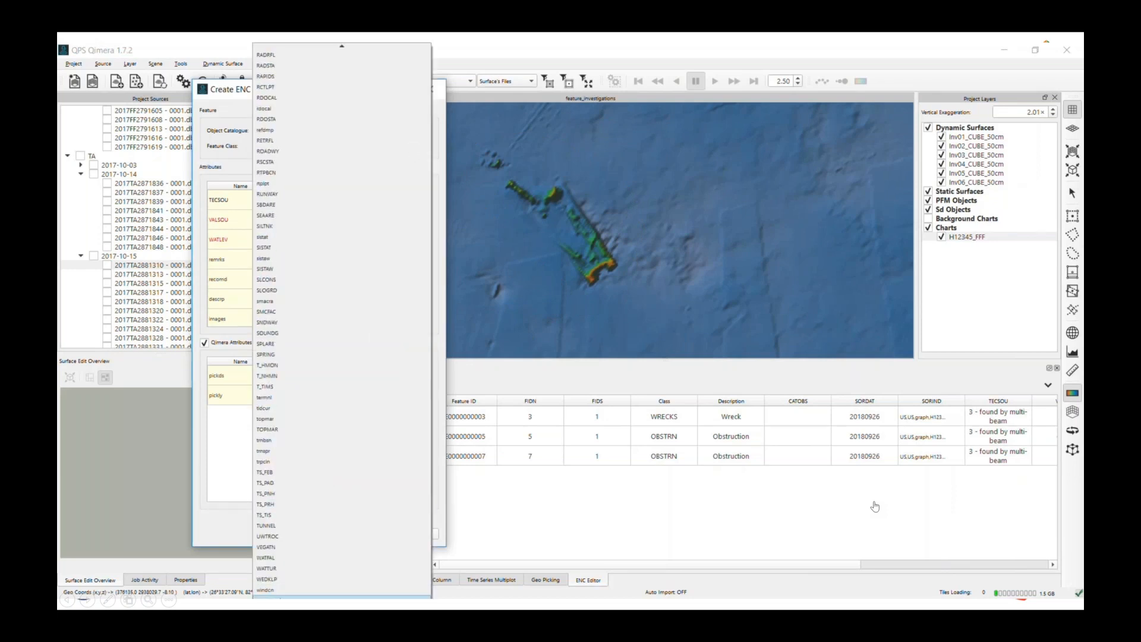
click(298, 598)
Step: Attach a scene image capture named wreck_2 to the new wreck and create the ENC object
click(414, 319)
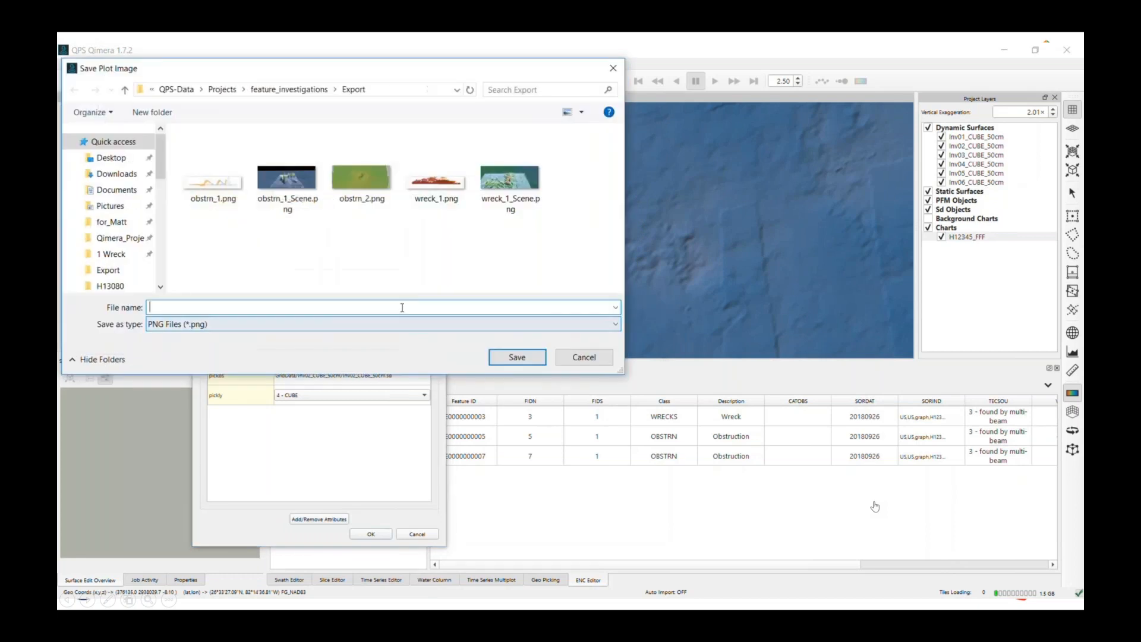
text(wreck_2)
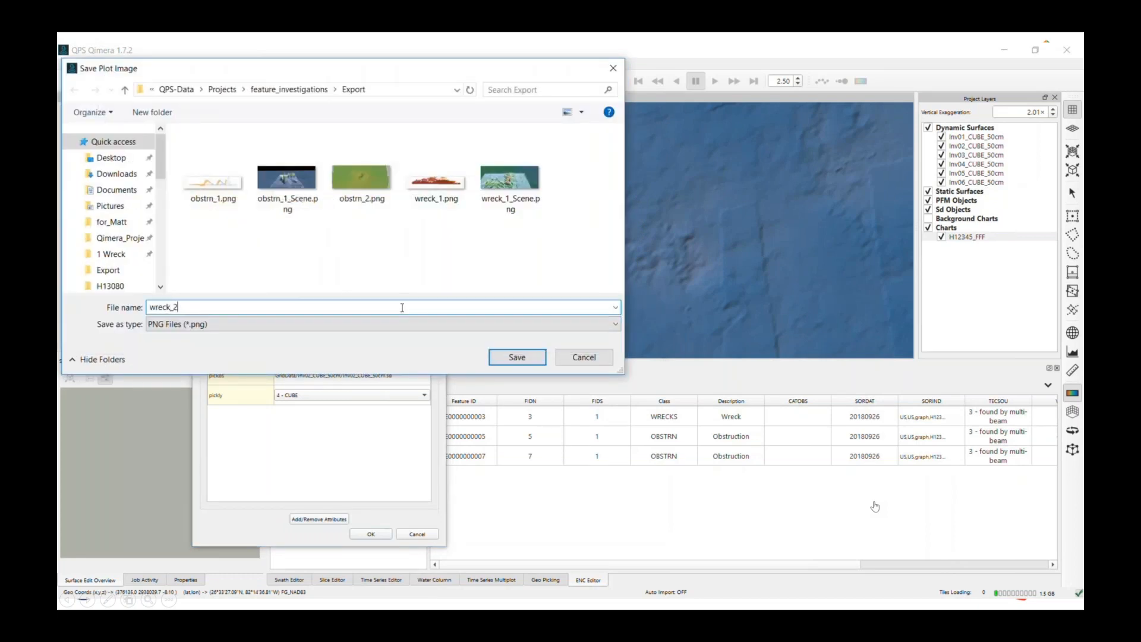
key(Return)
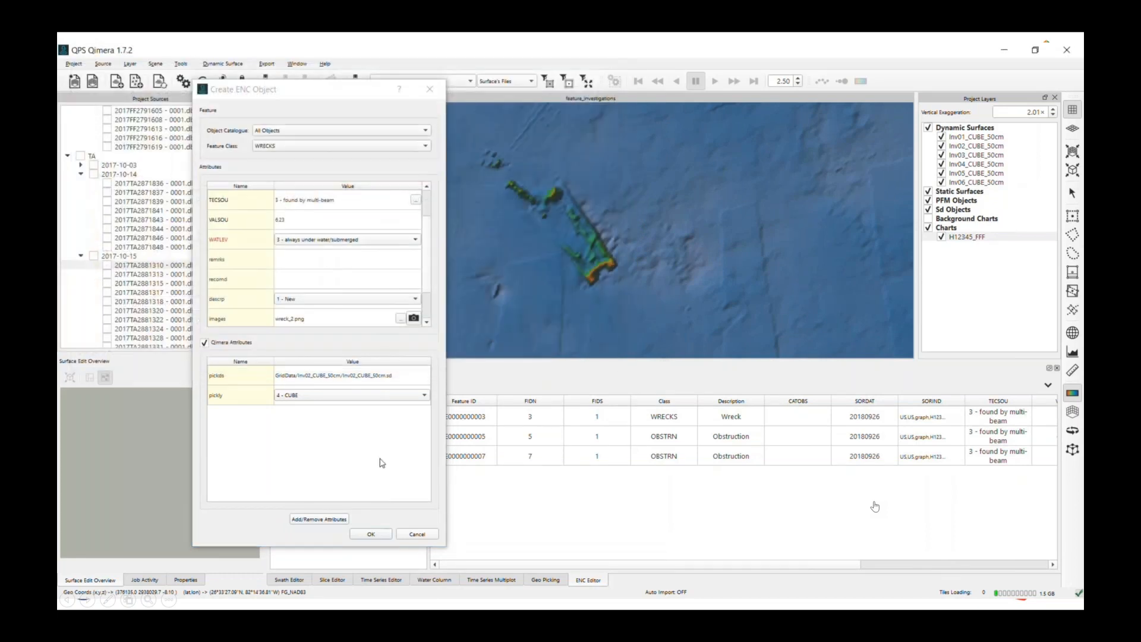
click(372, 535)
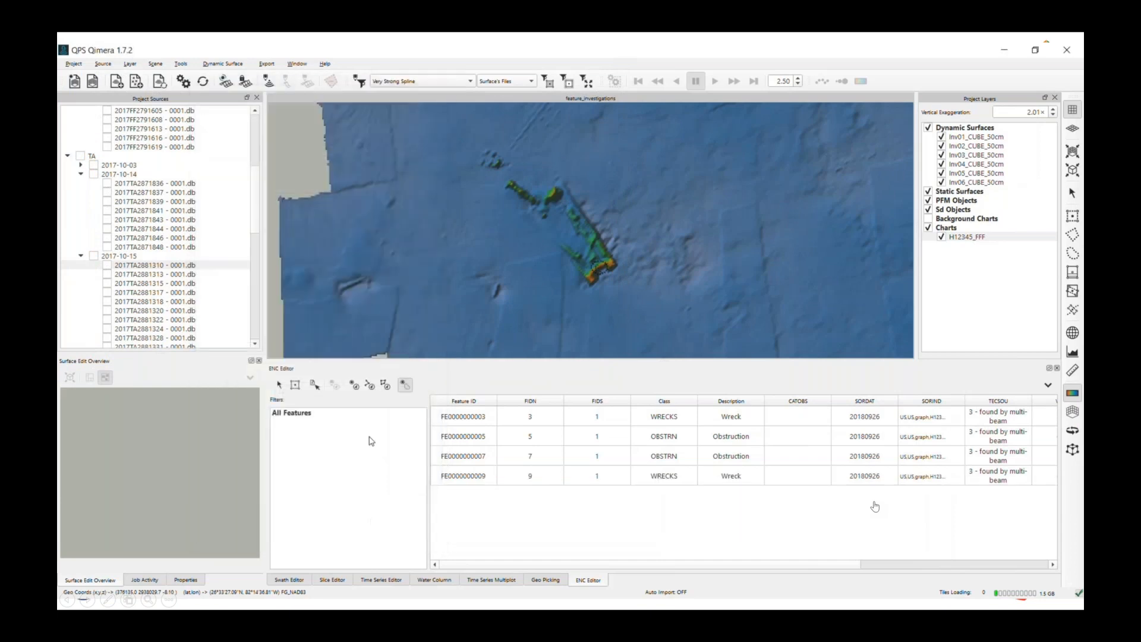
Step: Switch to File Explorer and open the Export folder of the feature_investigations project
key(alt+Tab)
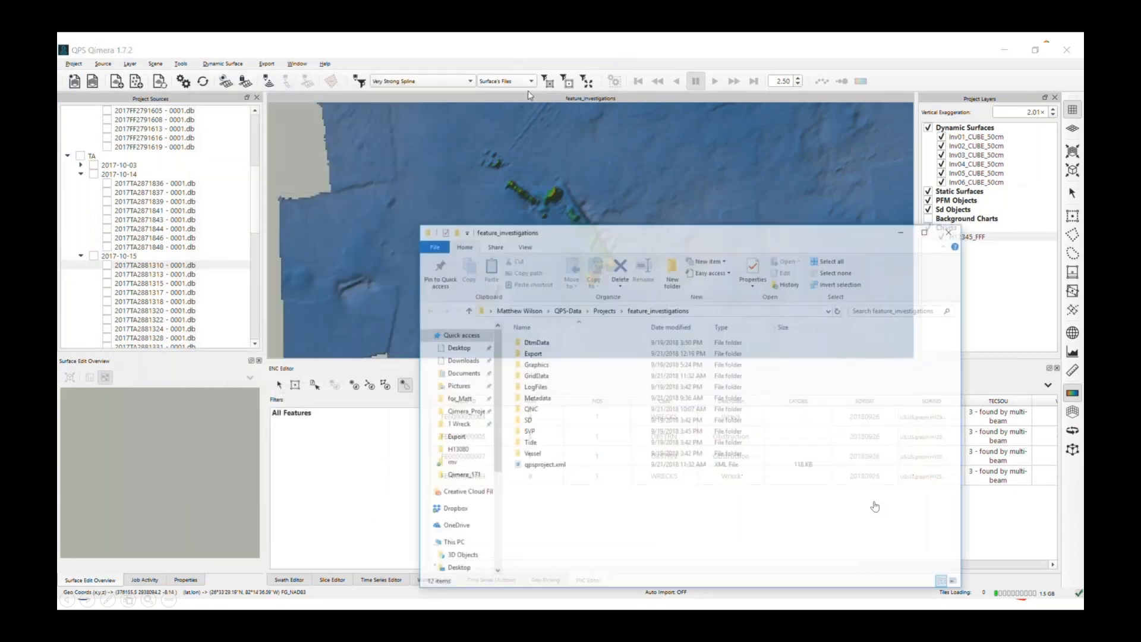
drag(575, 252, 514, 176)
double_click(475, 278)
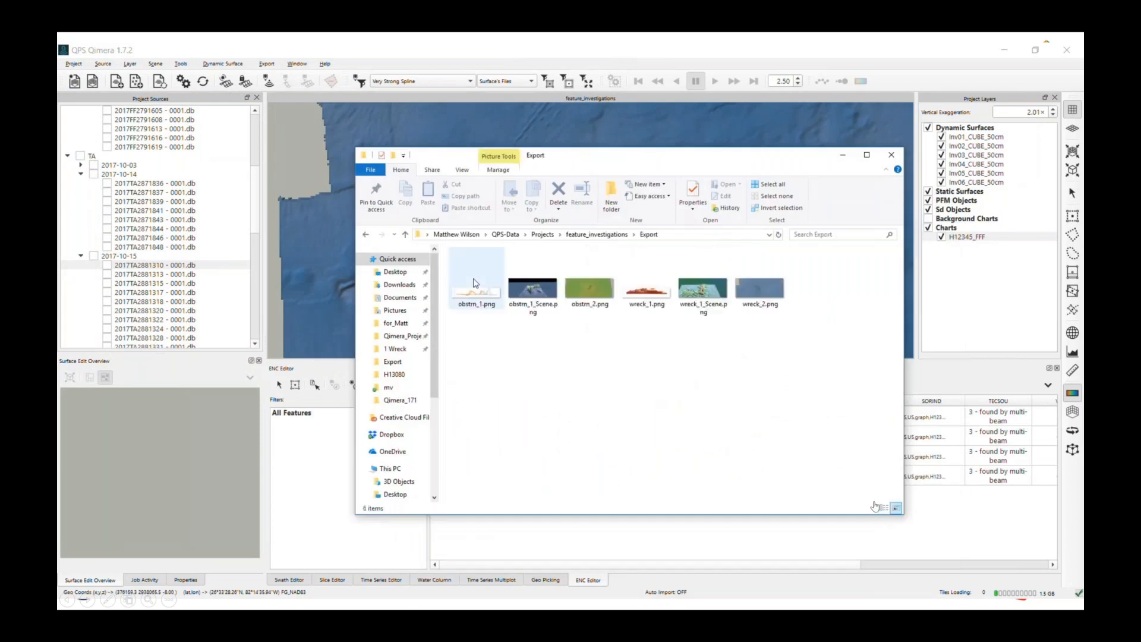
Step: View the exported feature captures in sequence from obstrn_1.png to wreck_2.png, and return to Qimera
double_click(476, 283)
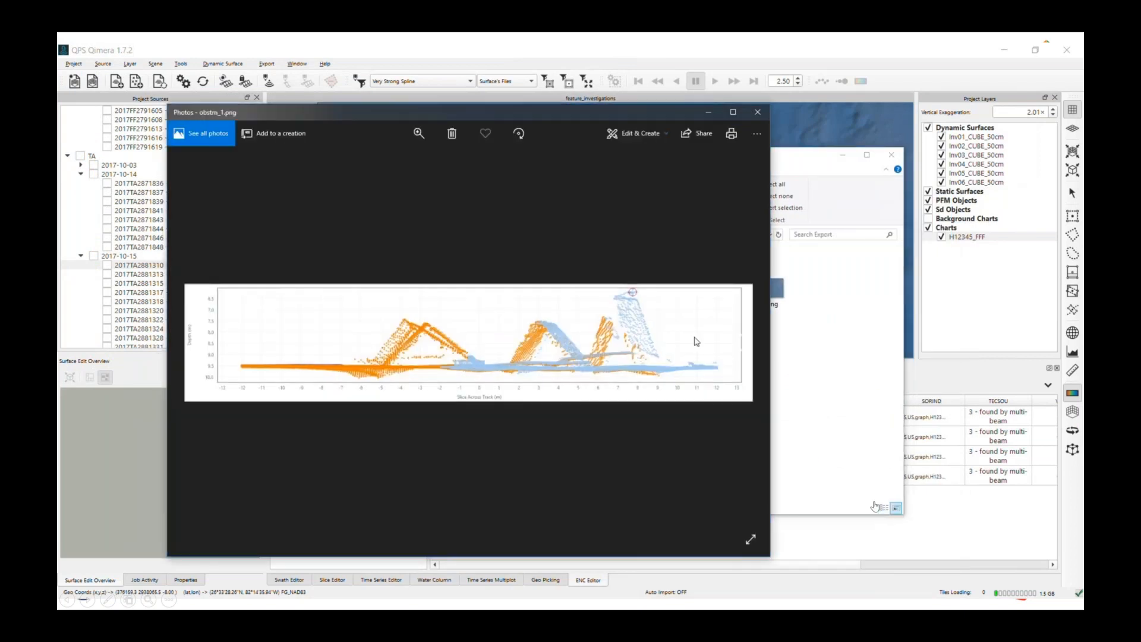
click(744, 343)
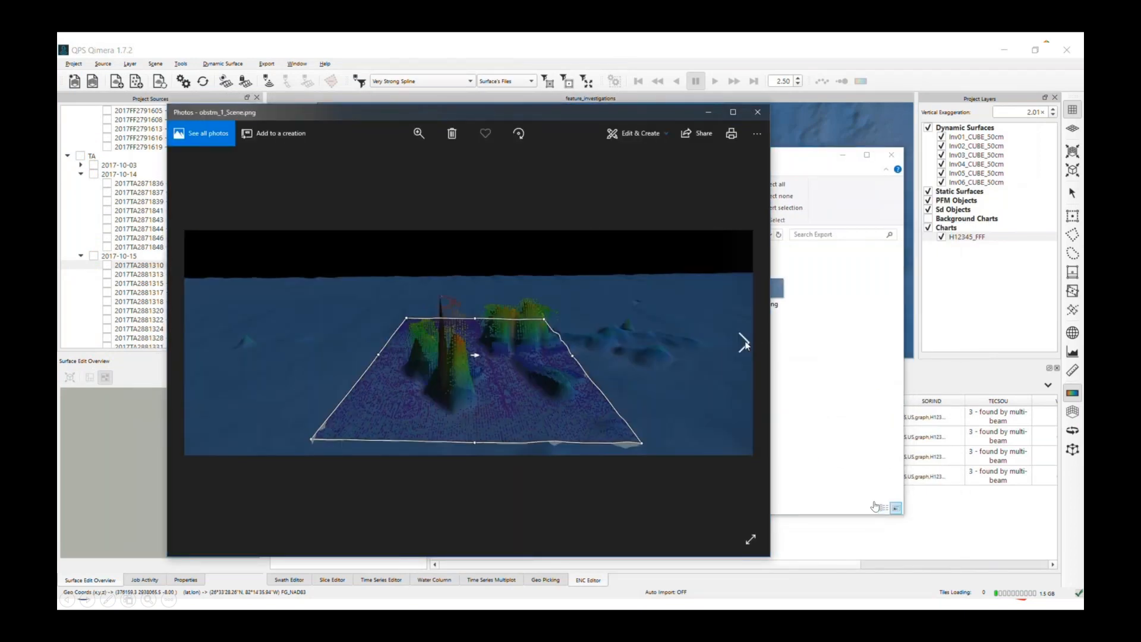
click(745, 343)
click(744, 343)
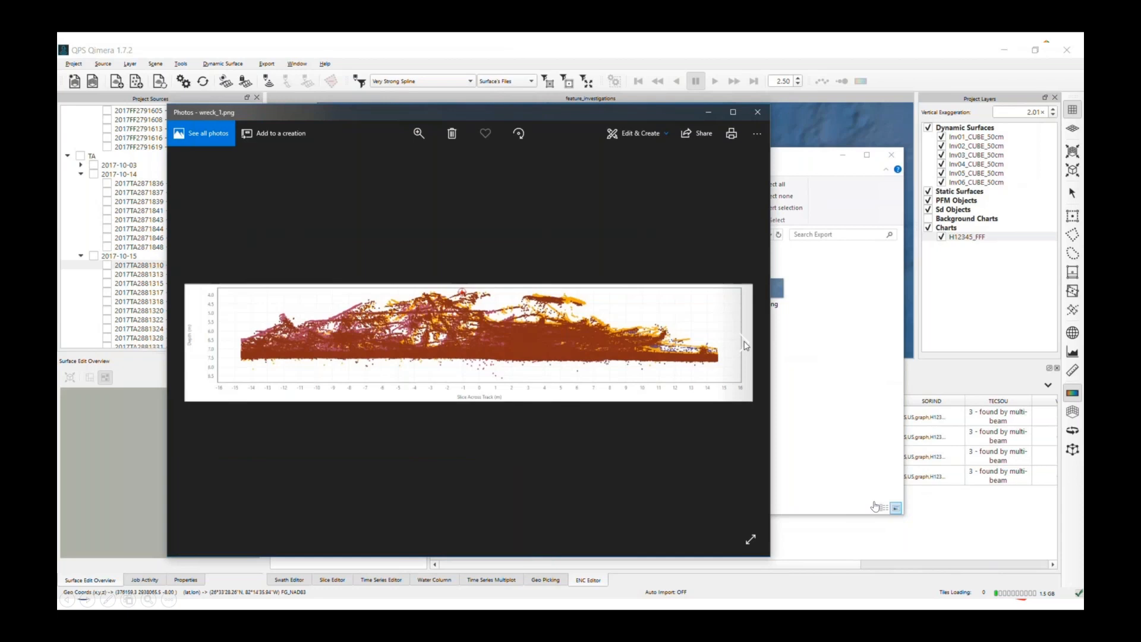
click(747, 344)
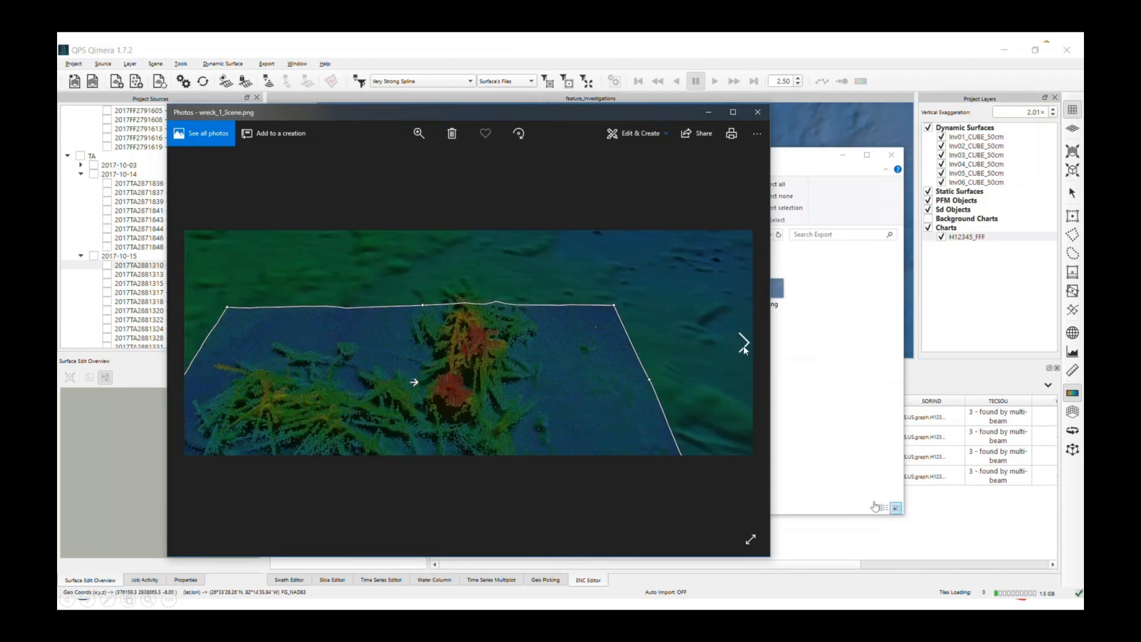
click(744, 346)
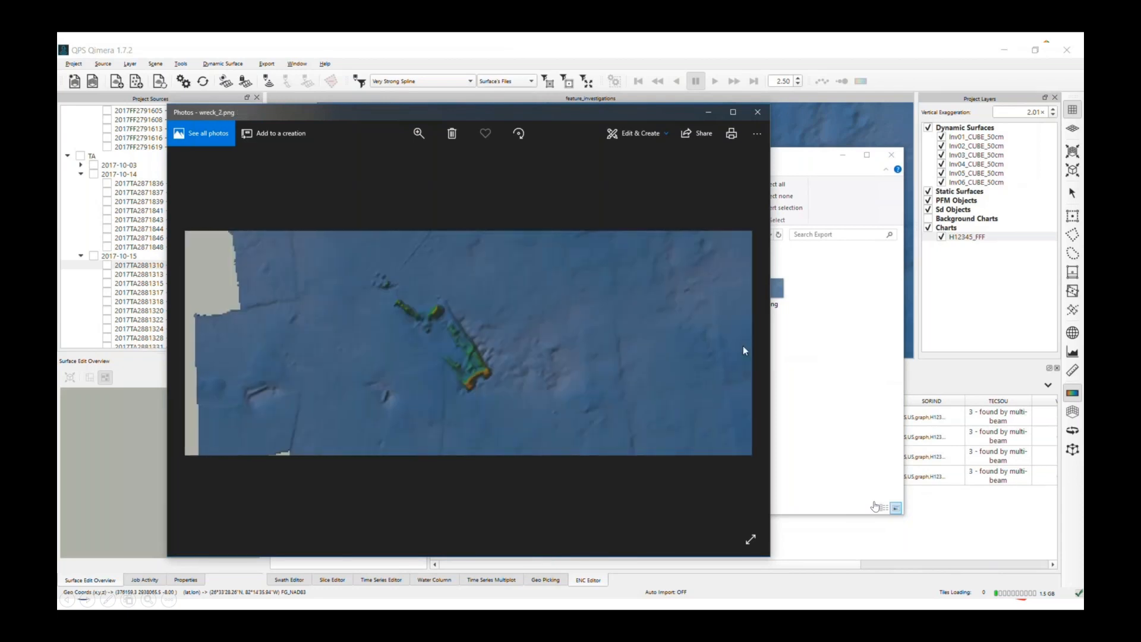
click(756, 121)
click(576, 92)
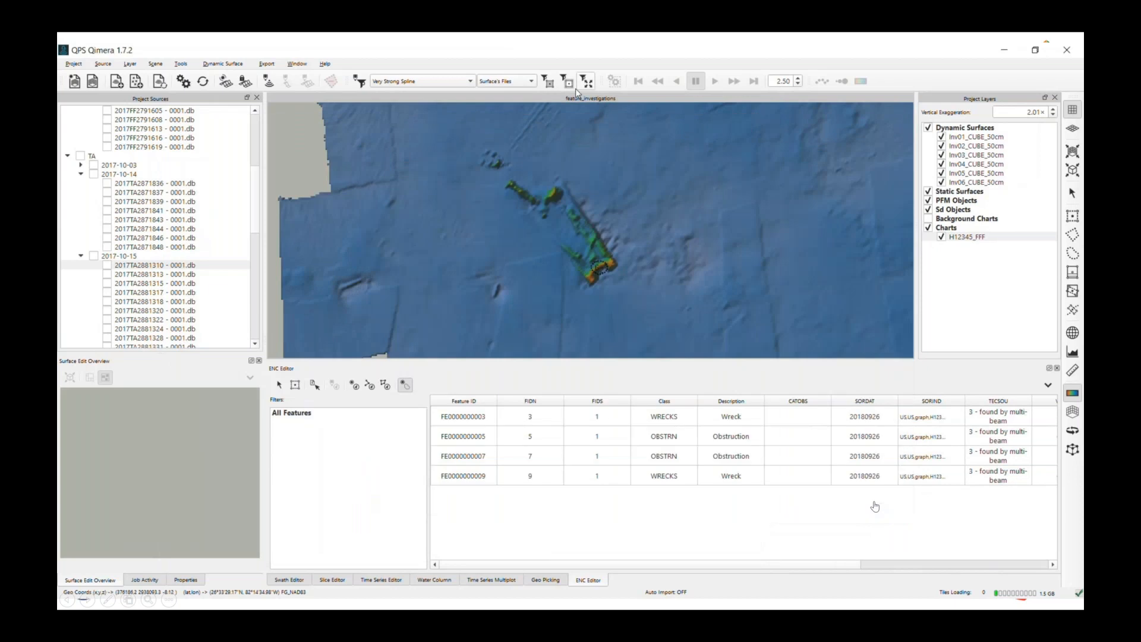
Step: Open the first WRECKS feature for editing, examine its attached images and the option to import more, and close it without adding any
click(666, 420)
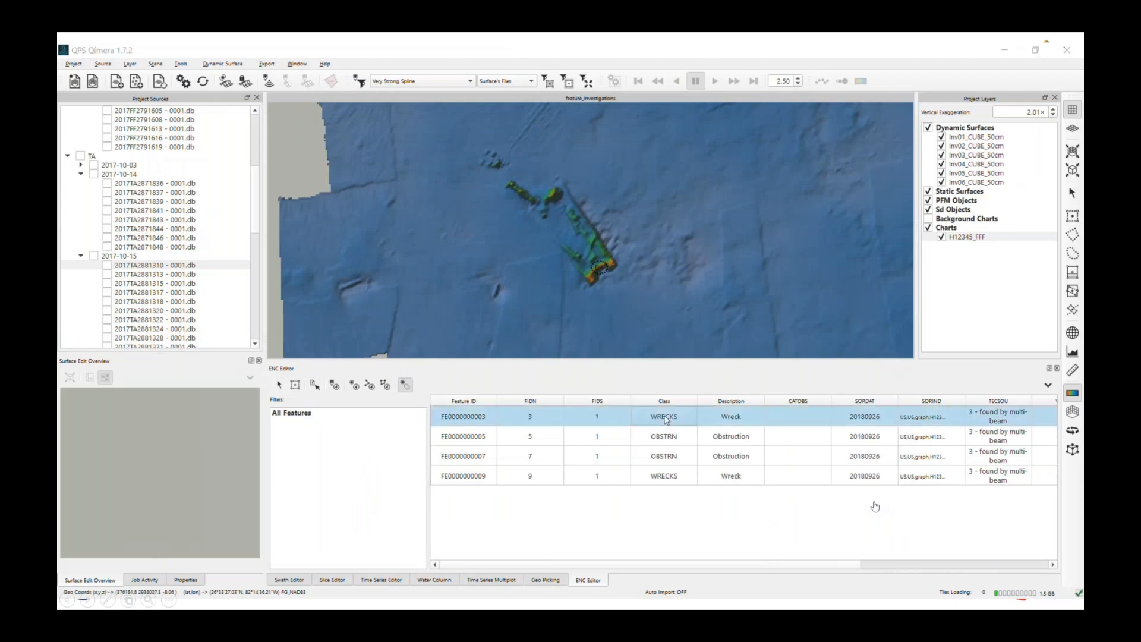
double_click(665, 420)
click(676, 340)
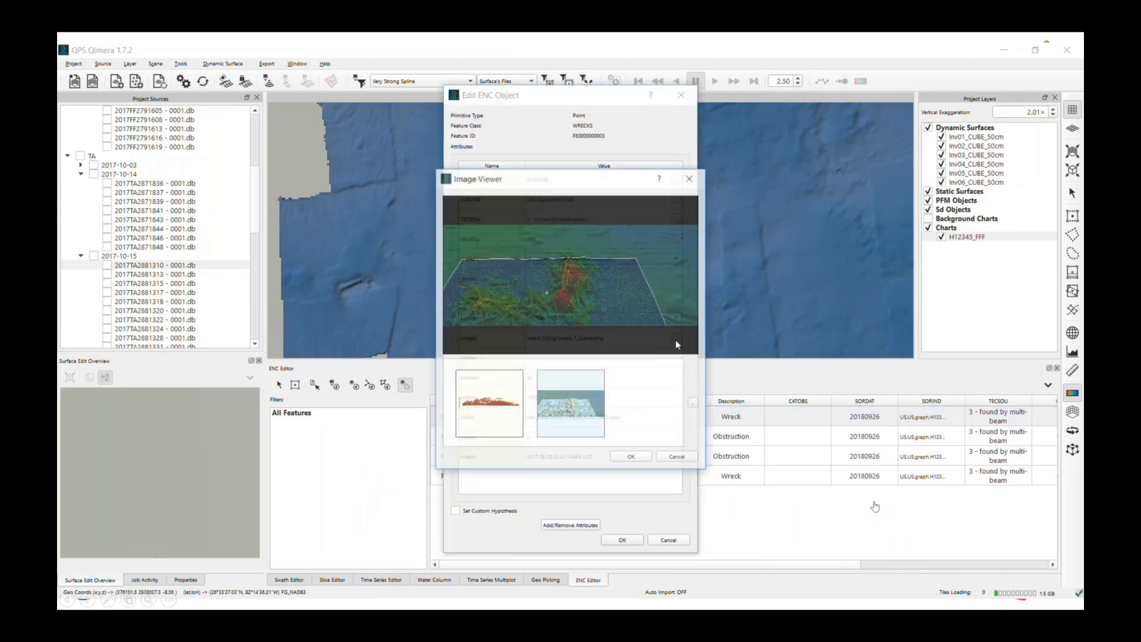
click(694, 404)
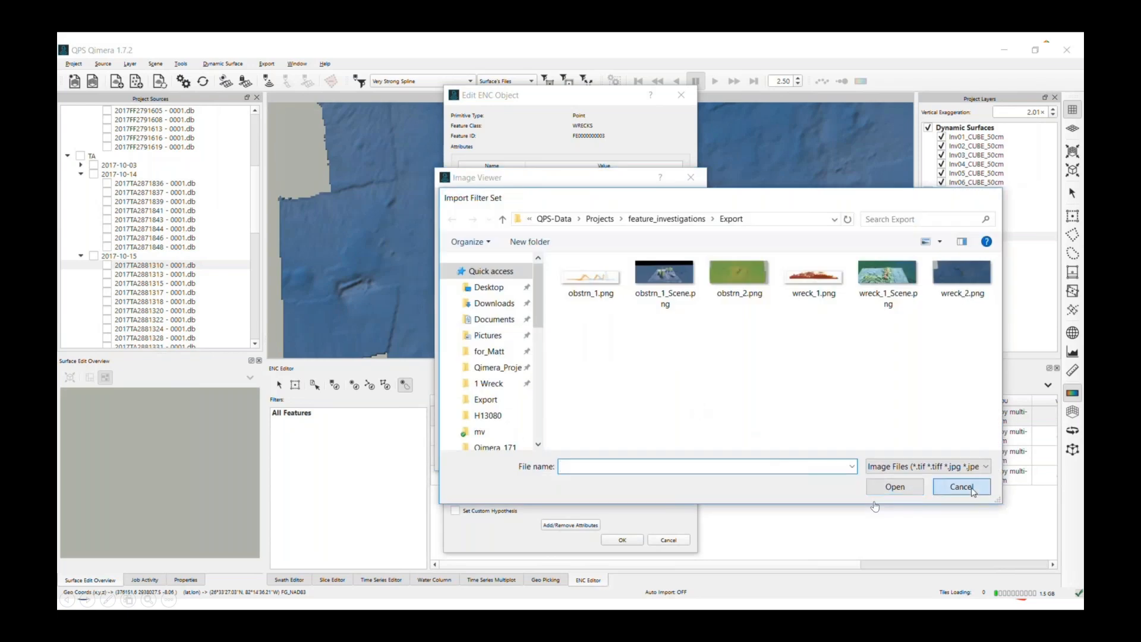
click(961, 487)
click(677, 458)
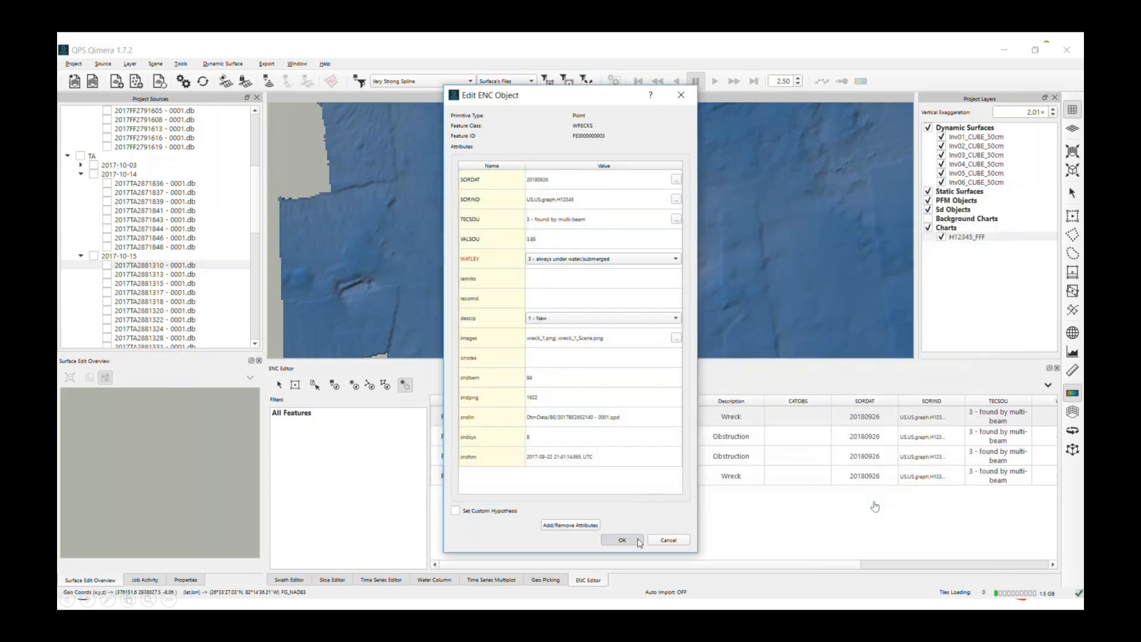
click(623, 541)
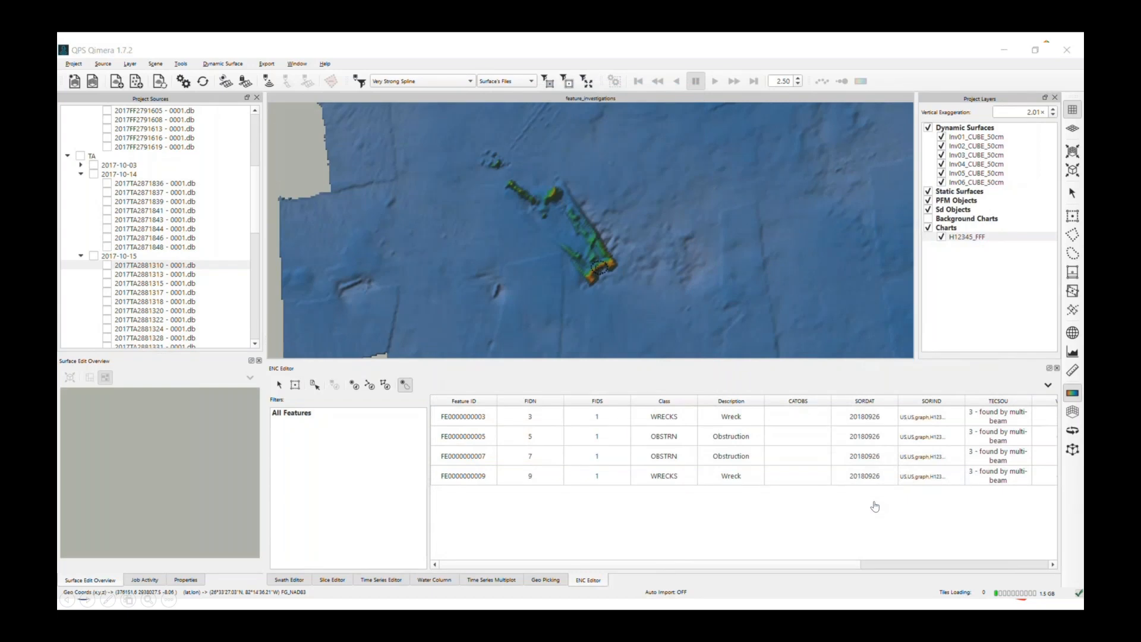
key(Right)
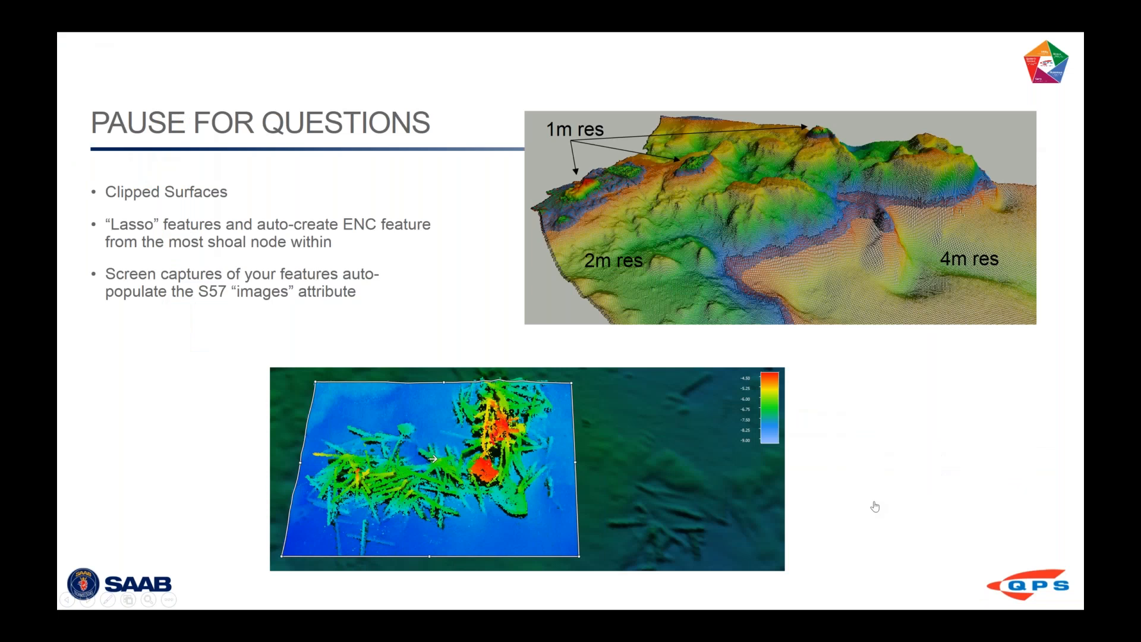